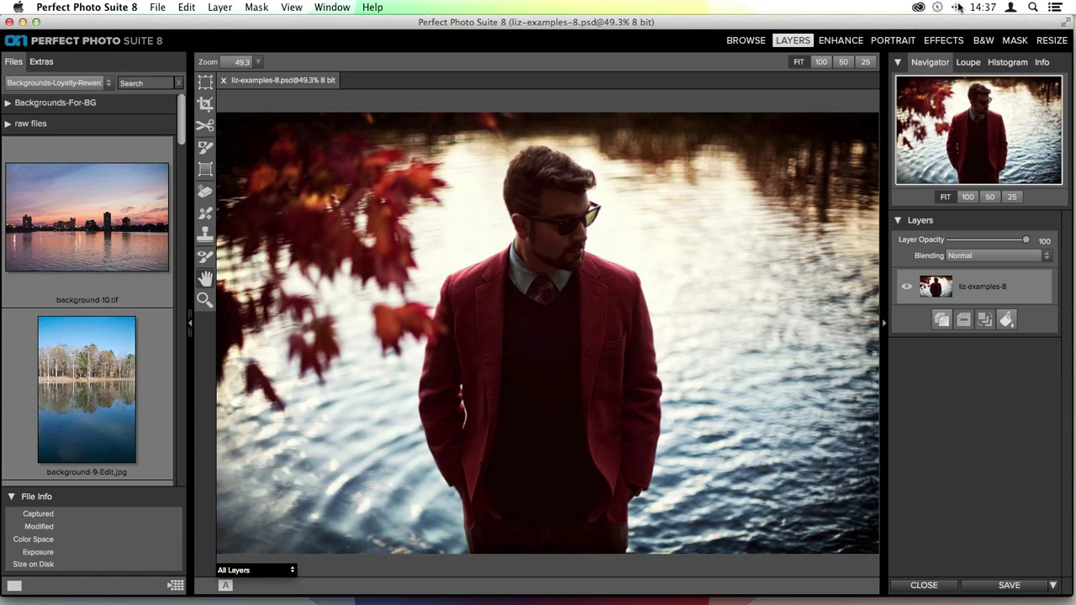
Step: Open the photo in the B&W module and inspect it at 100 percent, fitted to the window, and with the Loupe
click(983, 40)
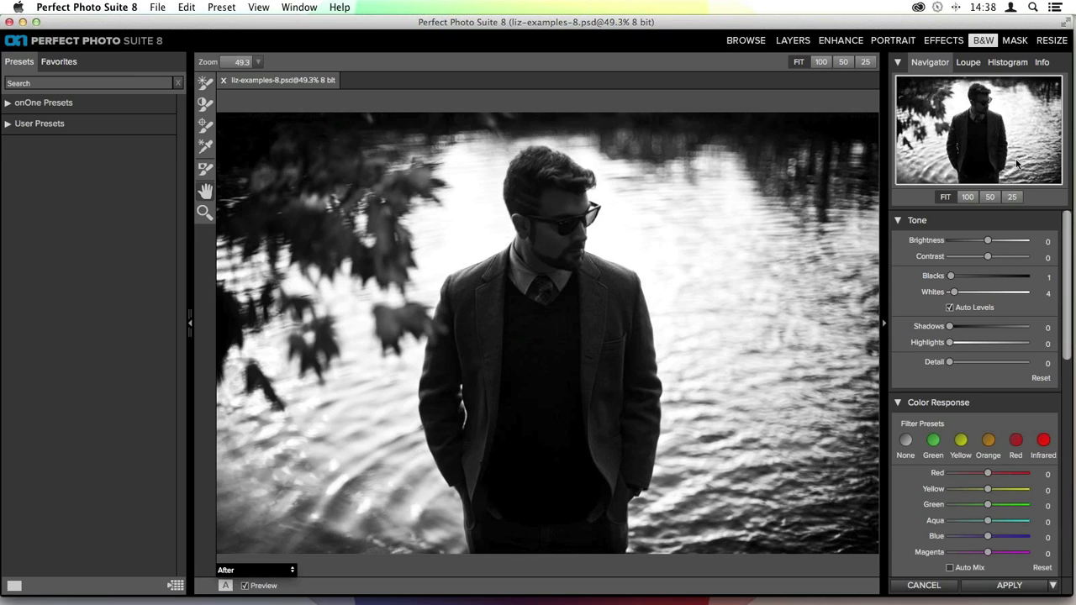
click(989, 198)
click(968, 197)
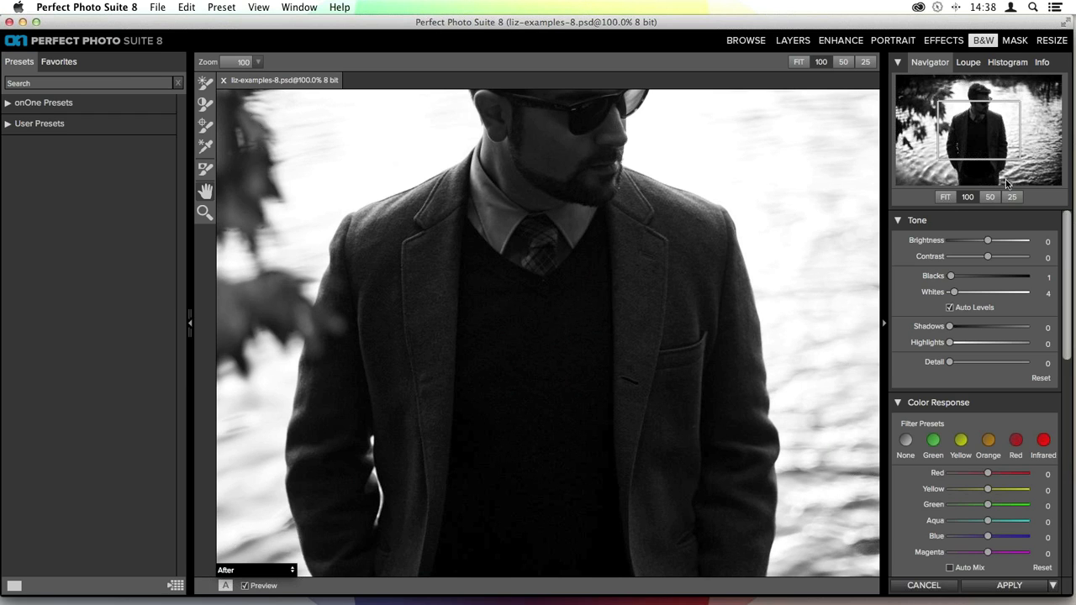
click(944, 198)
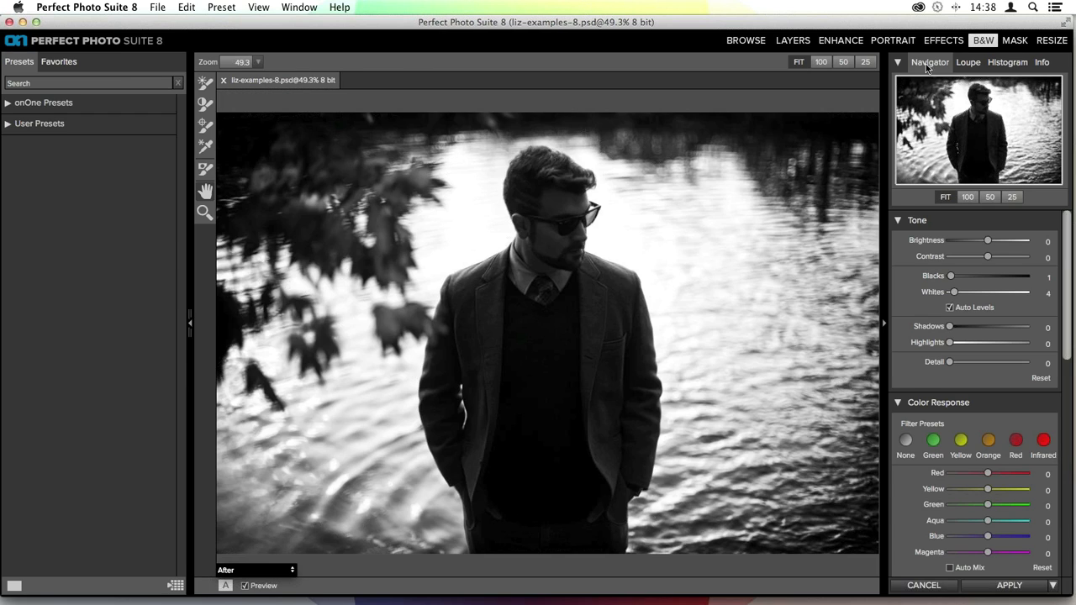
click(968, 65)
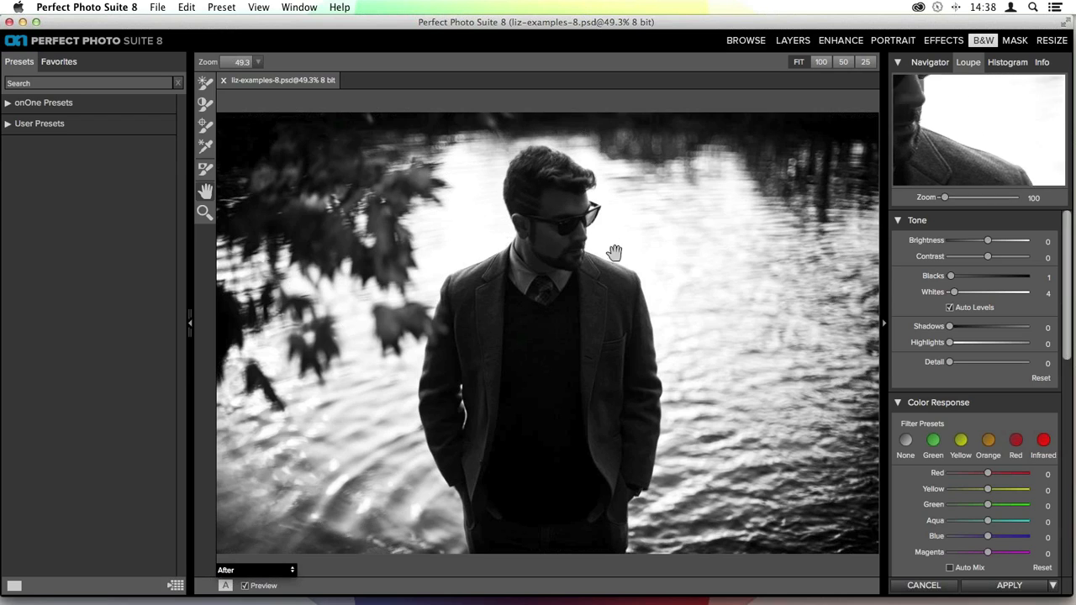
Step: Display the histogram with its clipping warnings, test Whites at 64 and 0, and settle on a Whites value of 2
click(1006, 63)
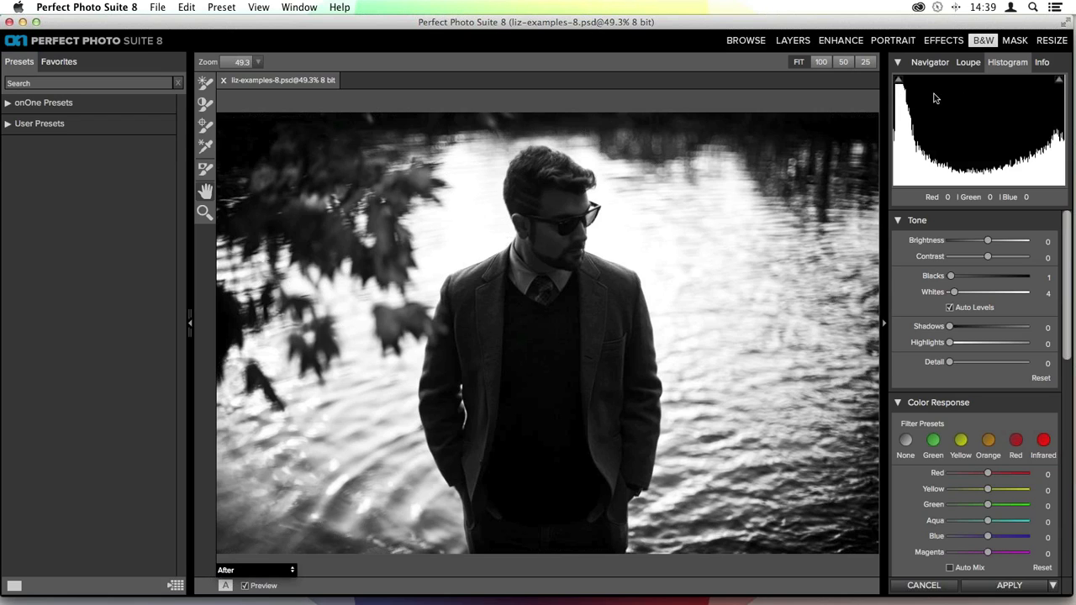
click(1060, 80)
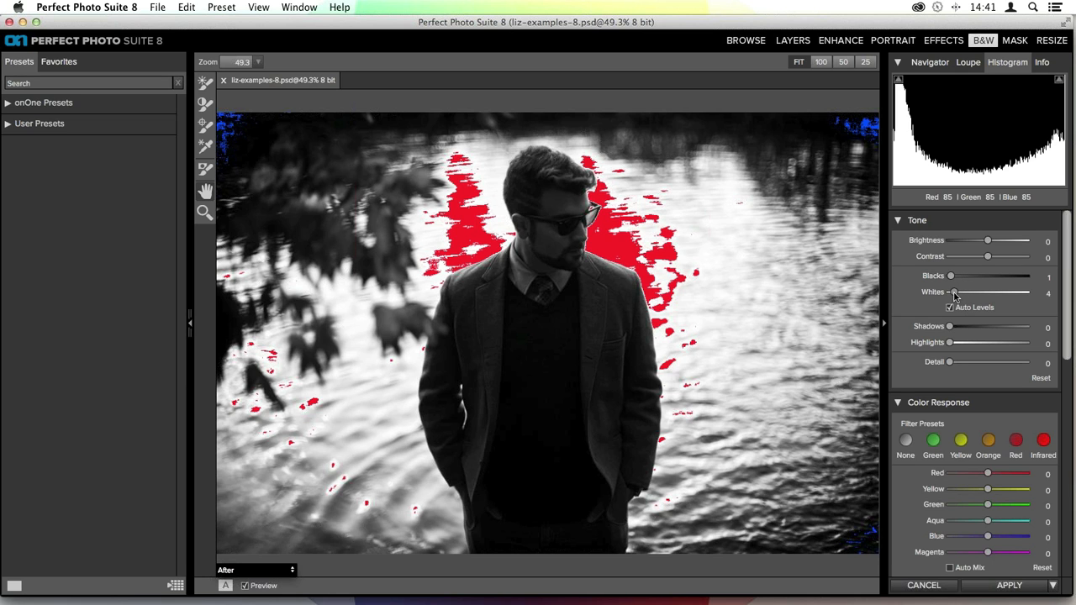
drag(955, 293, 1026, 294)
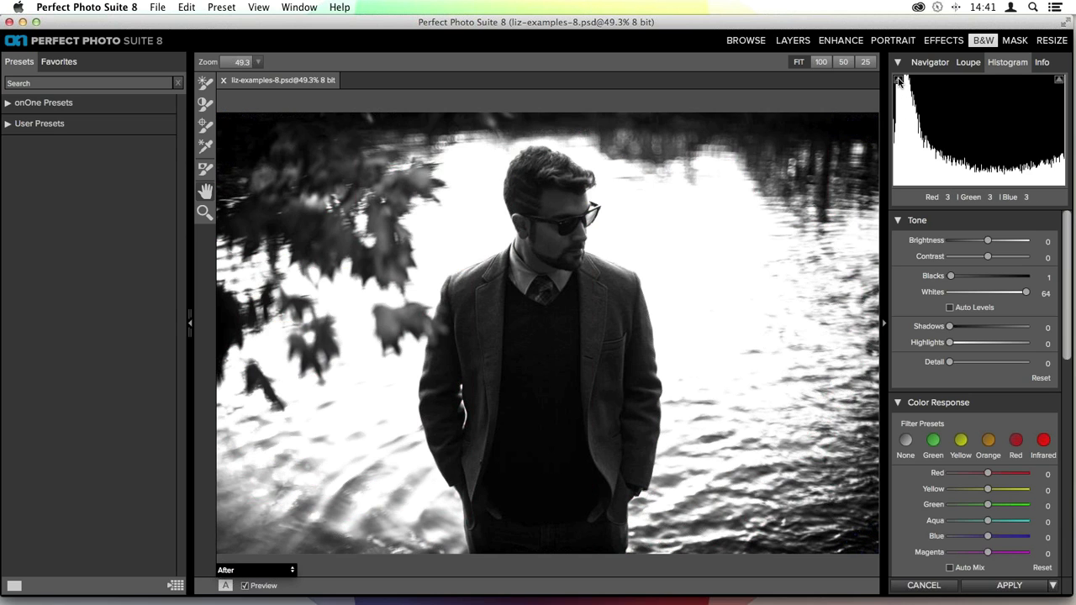
click(898, 80)
click(899, 80)
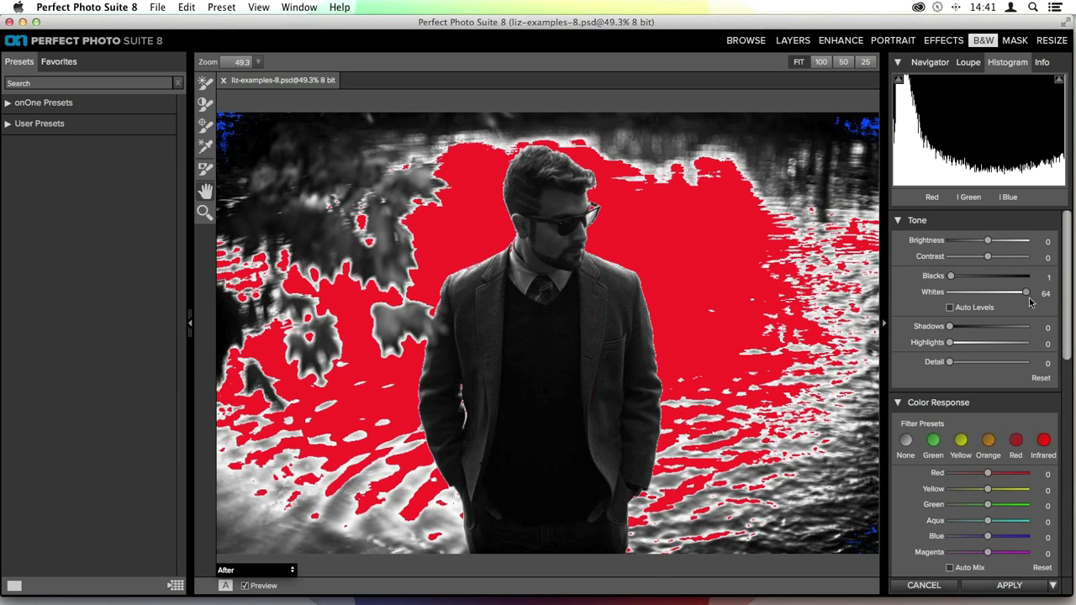
drag(1024, 295, 935, 308)
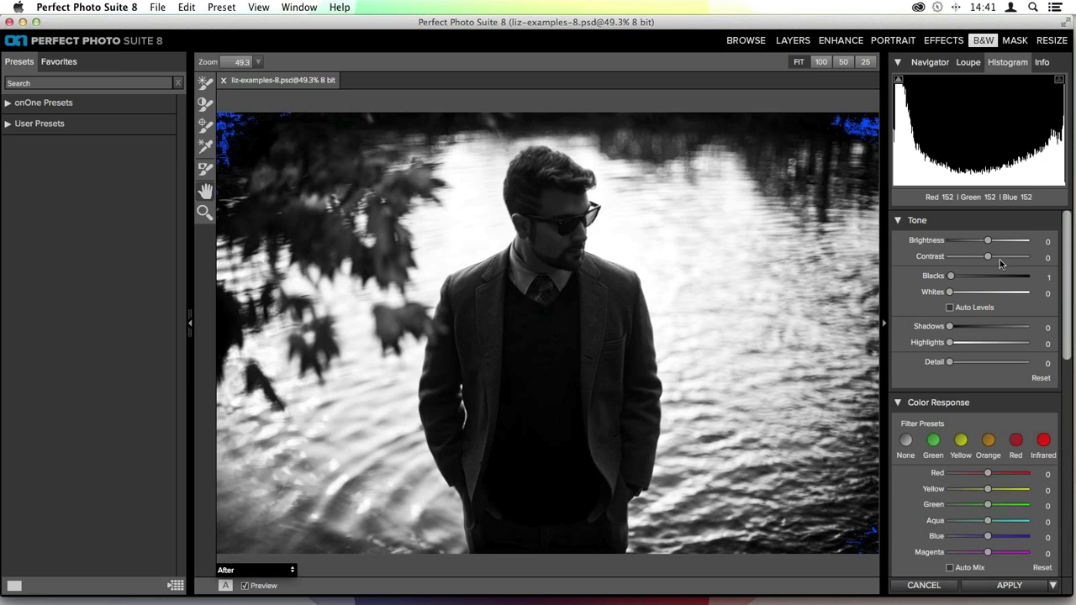
drag(951, 296, 952, 296)
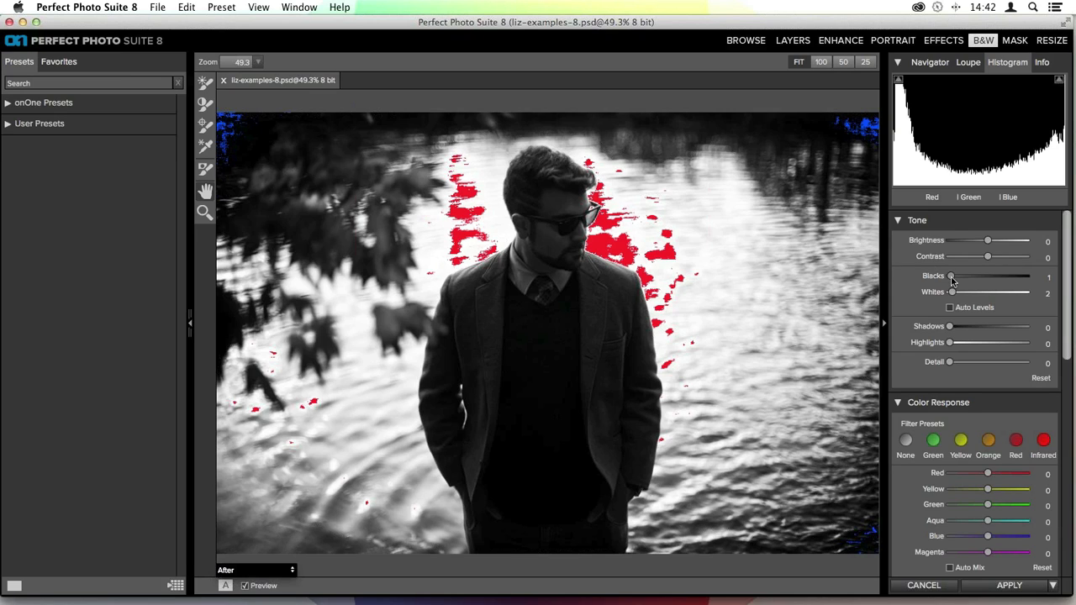
Step: Test Blacks at 41 with the clipping warnings off and on, settle on a Blacks value of 4, and hide the warnings
drag(951, 275, 998, 281)
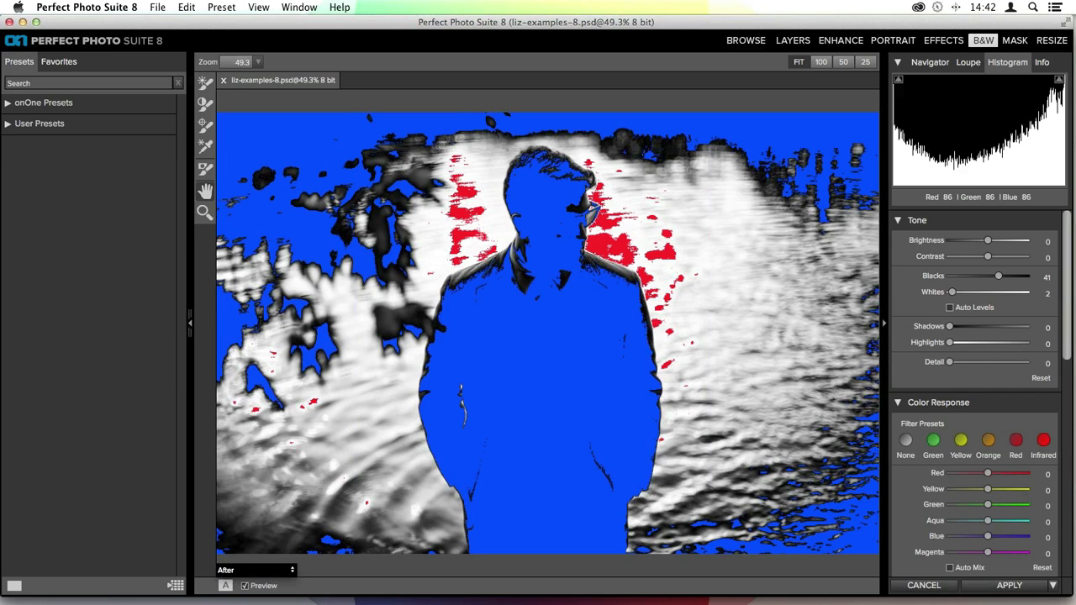
click(1061, 81)
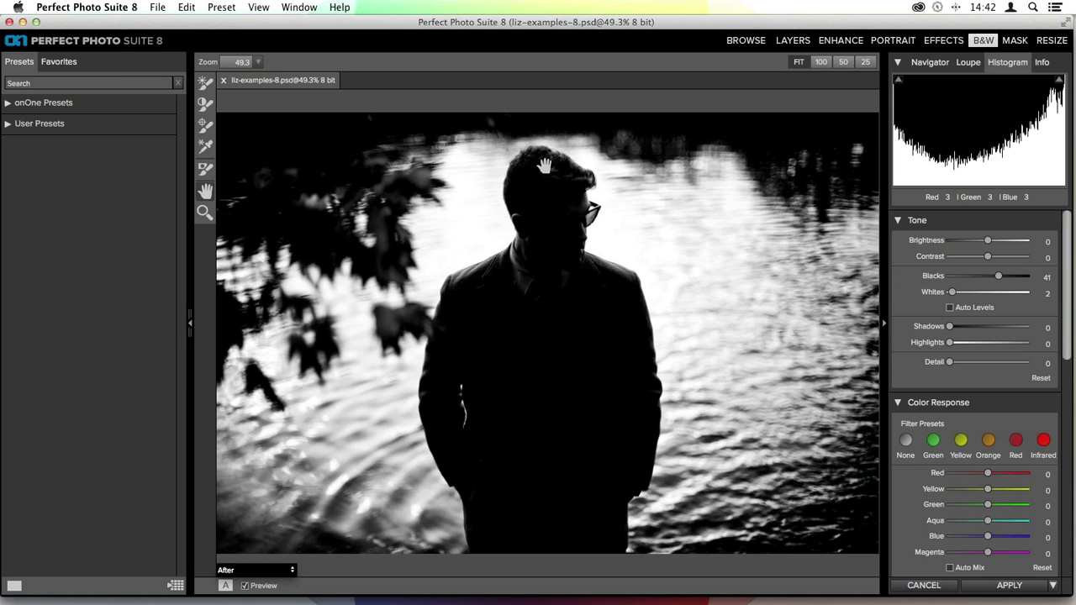
click(899, 81)
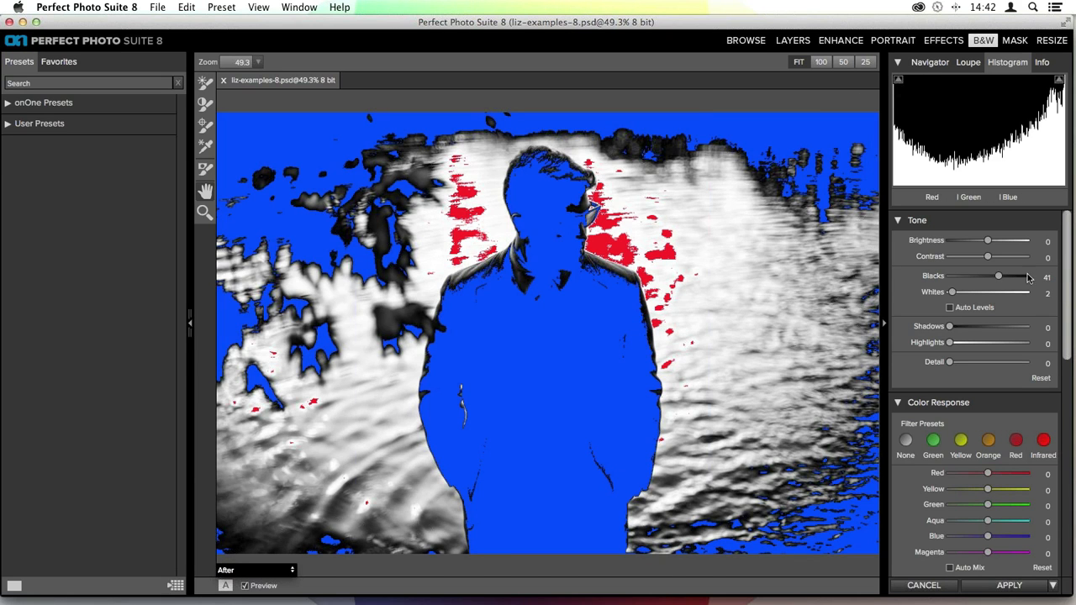
drag(998, 276, 954, 281)
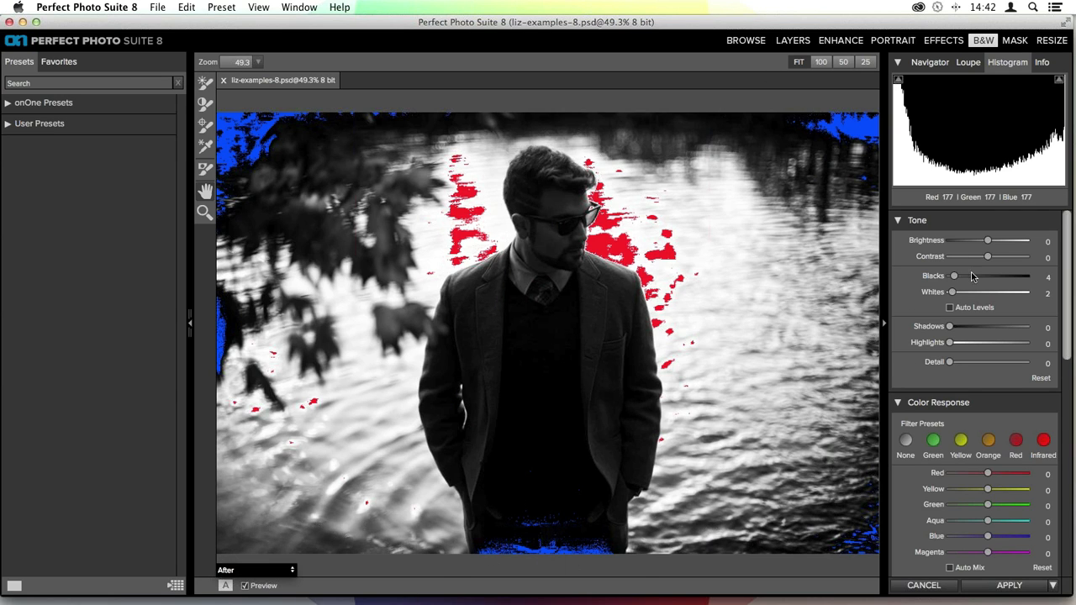
click(898, 80)
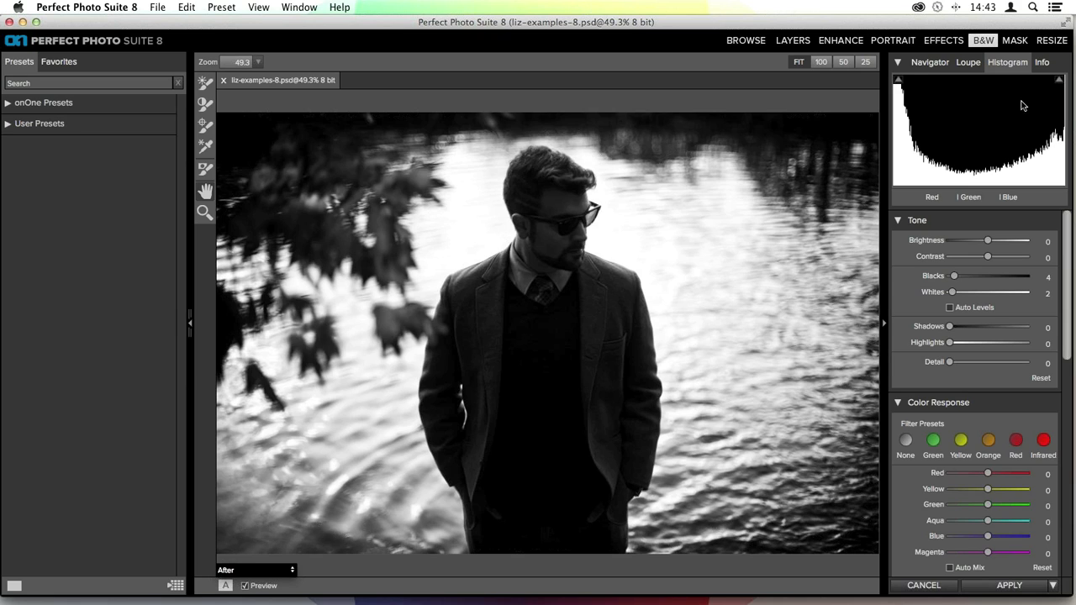
Step: View the photo's camera info, return to the Navigator, and collapse it to give the adjustment settings more room
click(1044, 63)
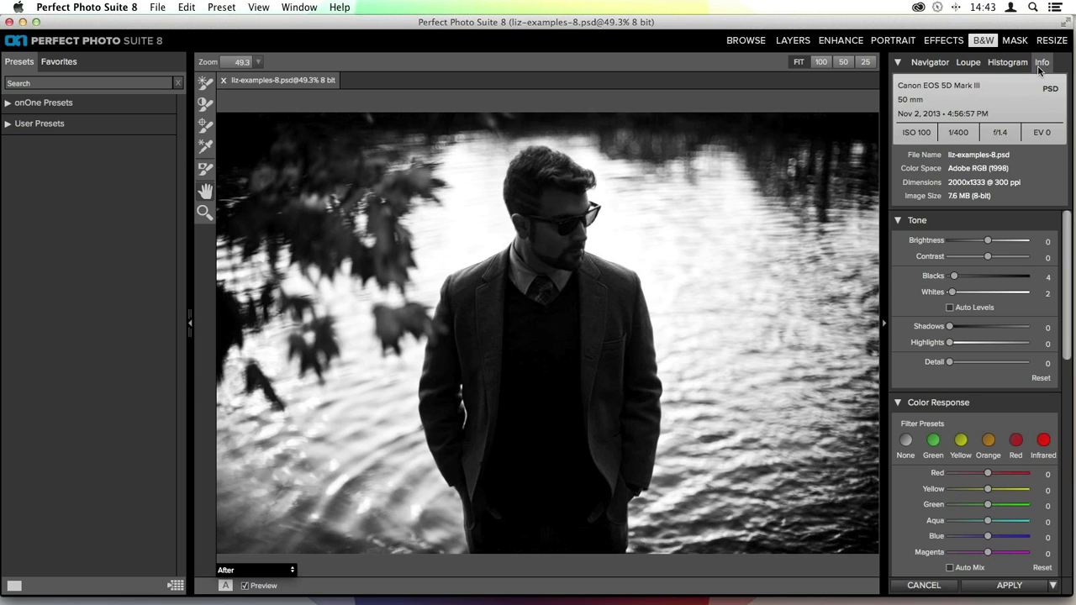
click(932, 66)
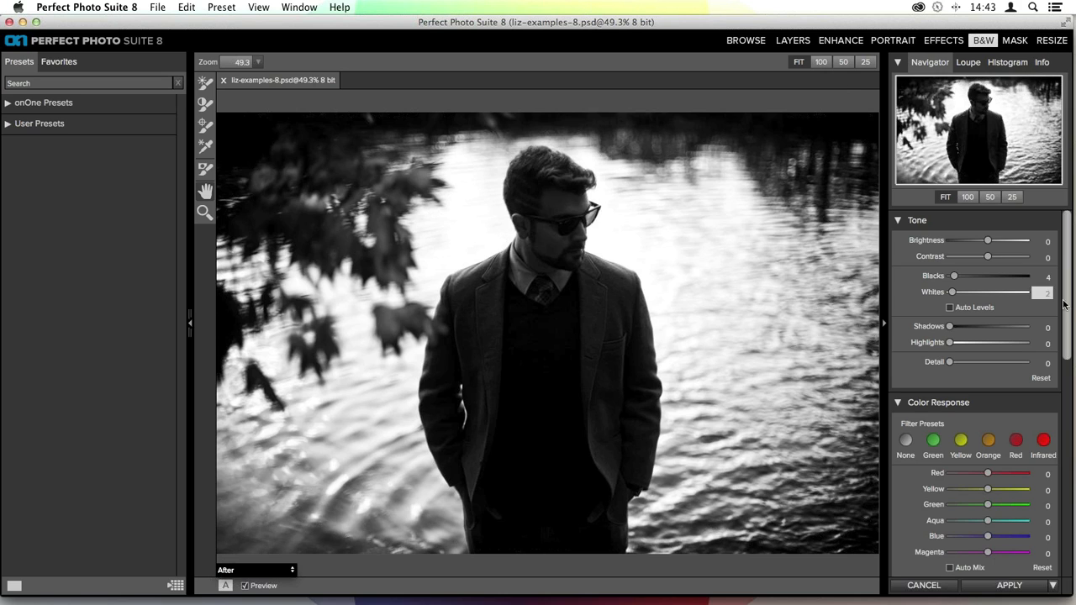
click(898, 63)
click(897, 66)
click(896, 66)
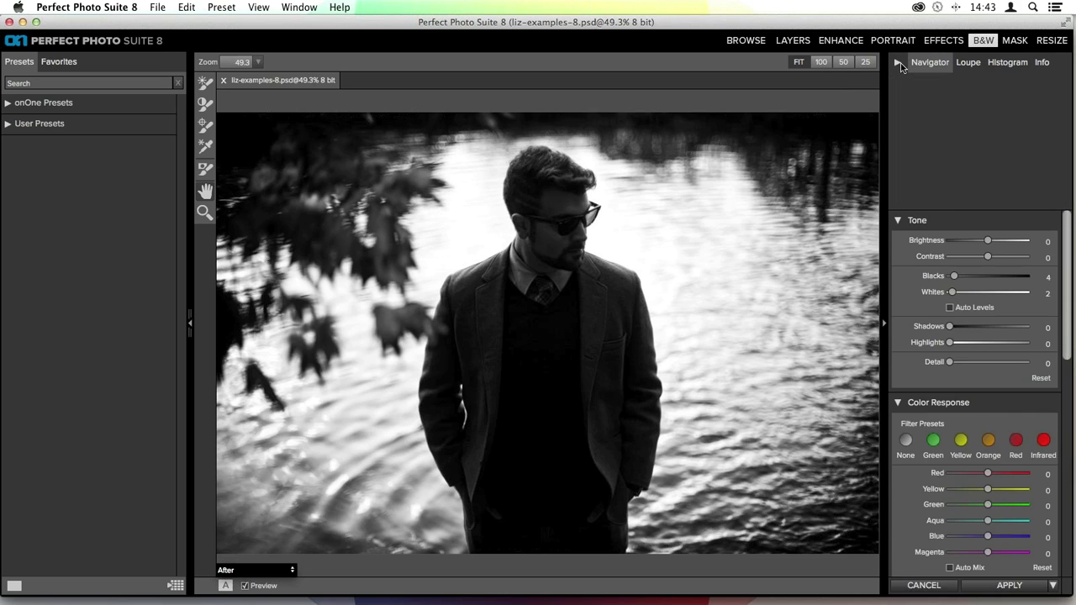
scroll(955, 149, down, 10)
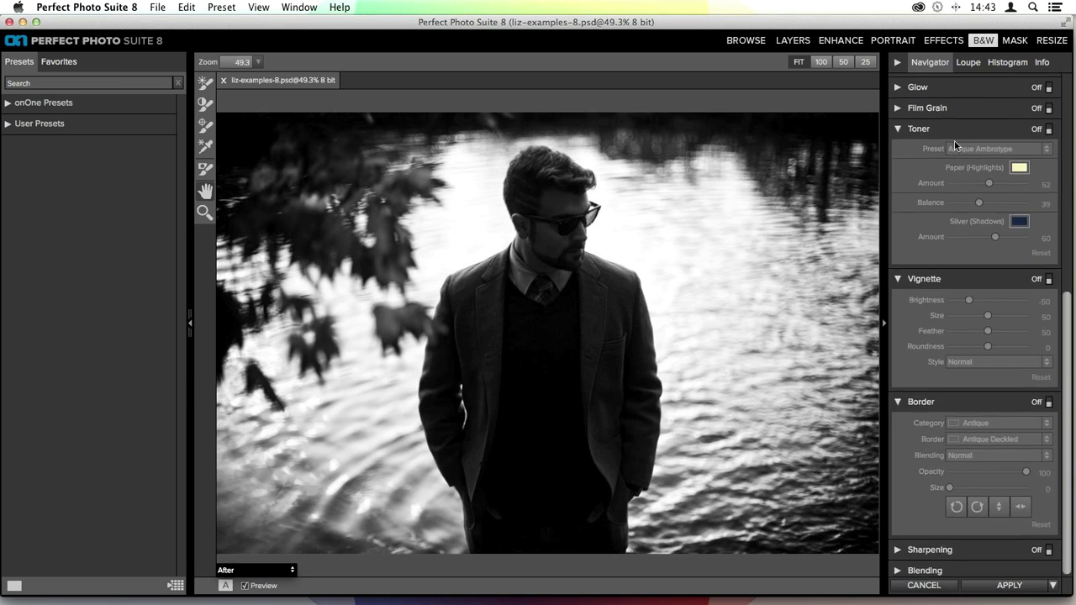
scroll(955, 149, up, 10)
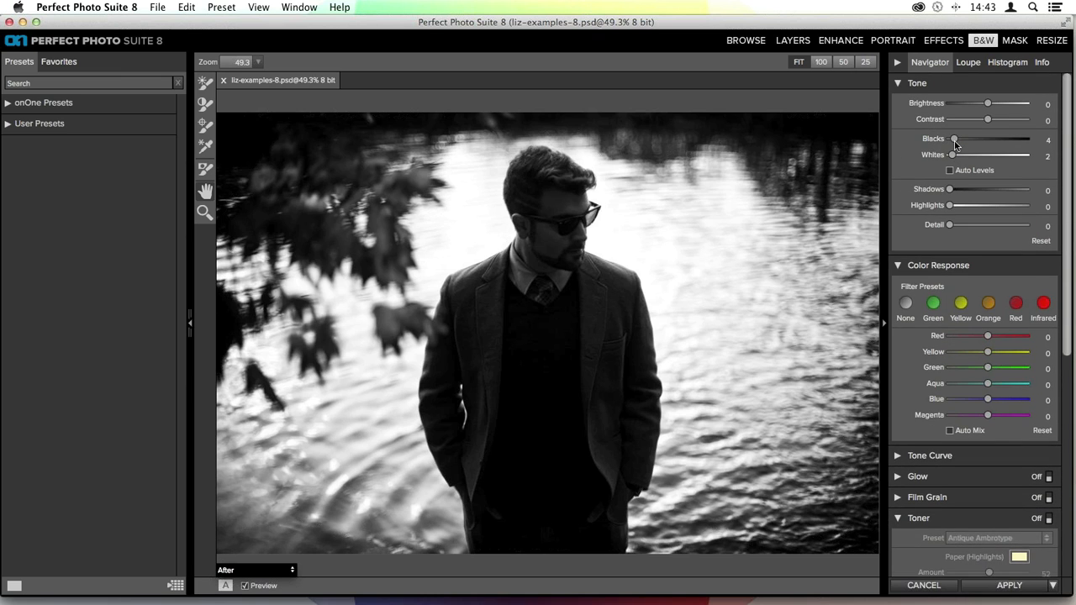
Step: Compare the photo in the Before preview and the Zones preview
click(292, 572)
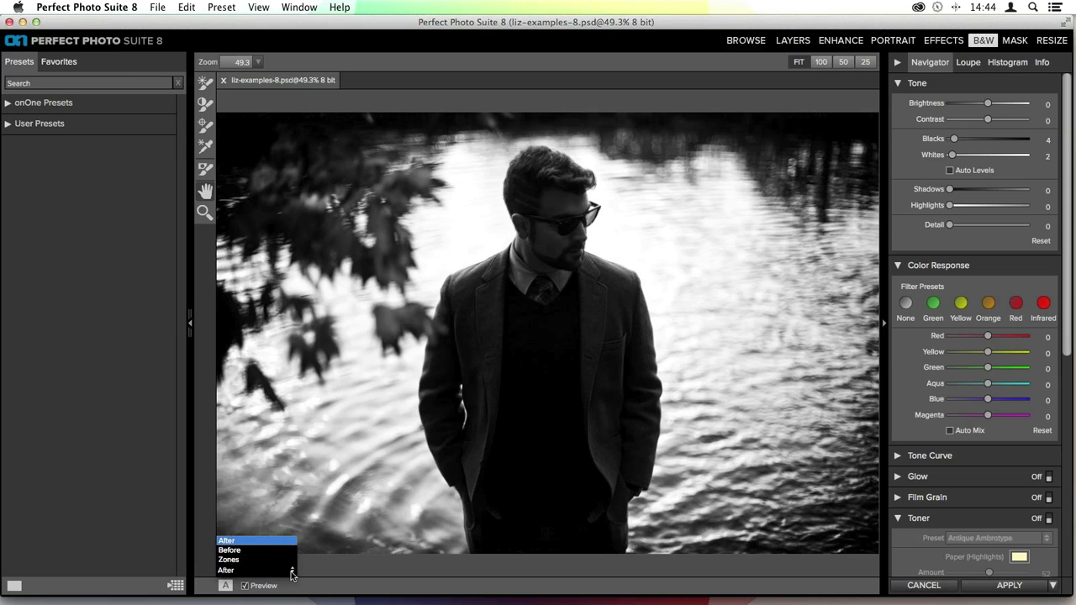
click(252, 551)
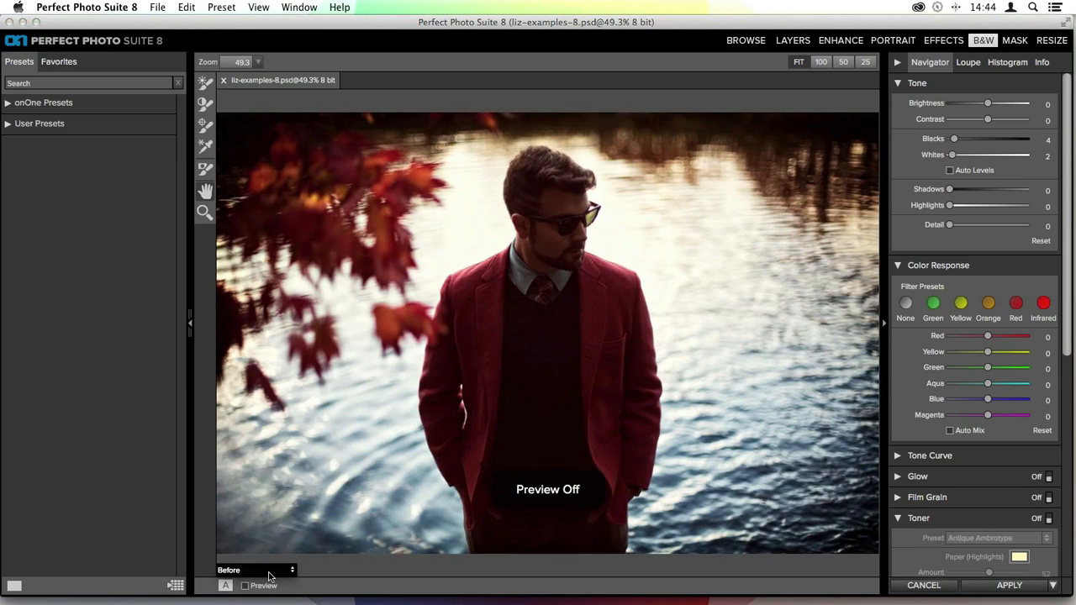
click(269, 572)
click(252, 560)
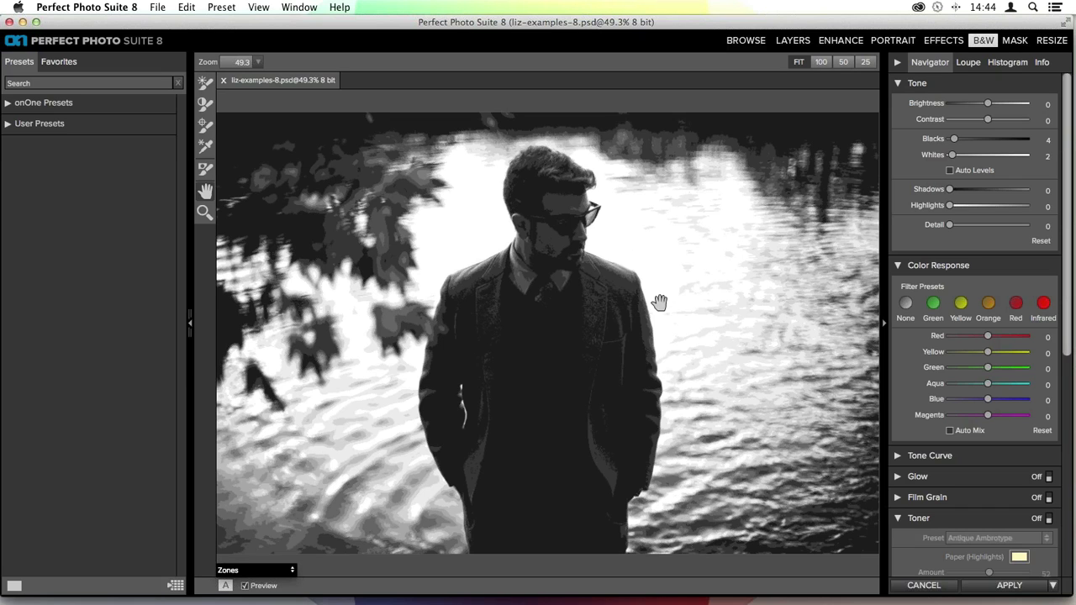
Step: Examine the man's face and jacket tones in the Zones preview at 200 percent, and return to the fitted After preview
key(super+equal)
key(super+equal)
key(super+equal)
key(super+equal)
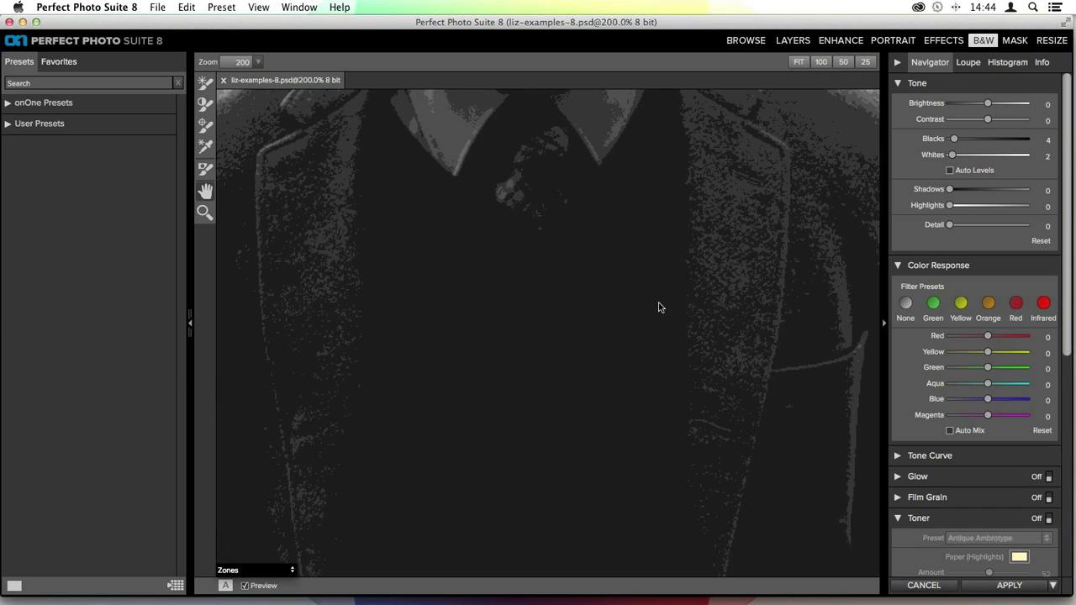
drag(726, 137, 566, 449)
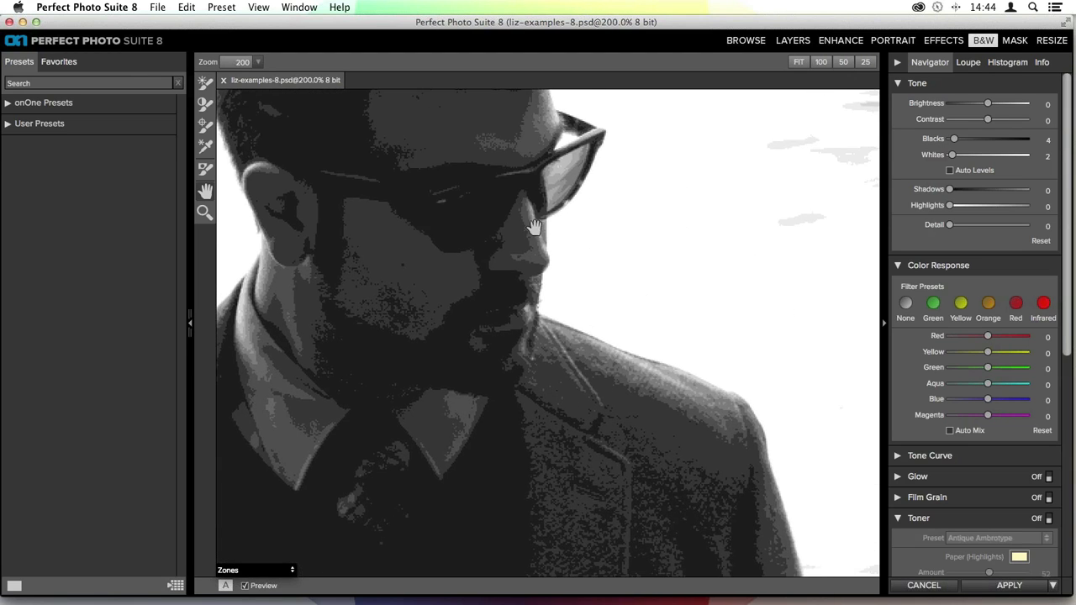
drag(535, 227, 521, 356)
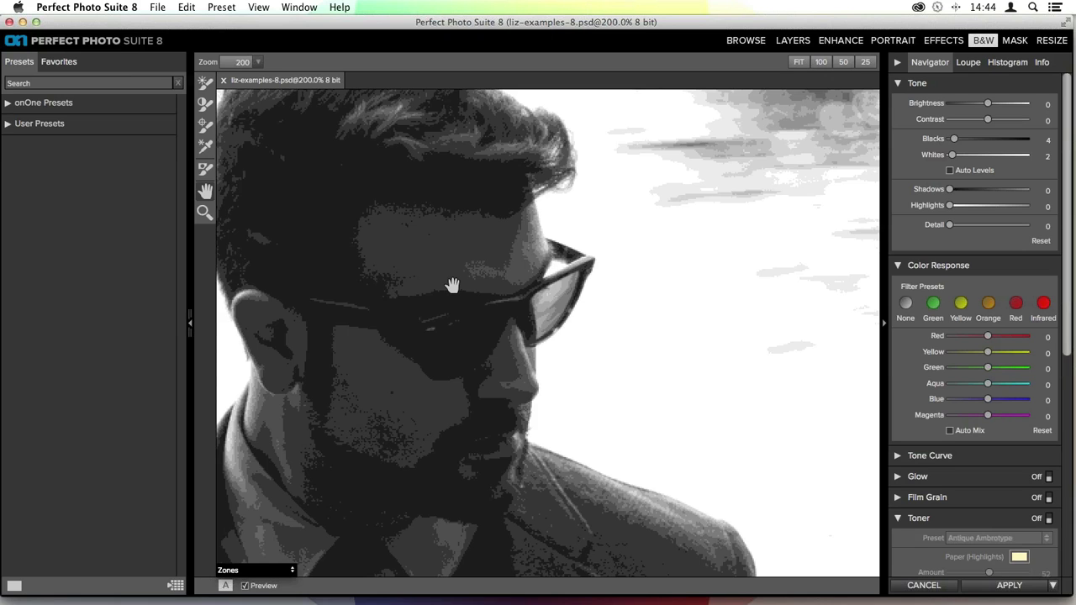
key(super+0)
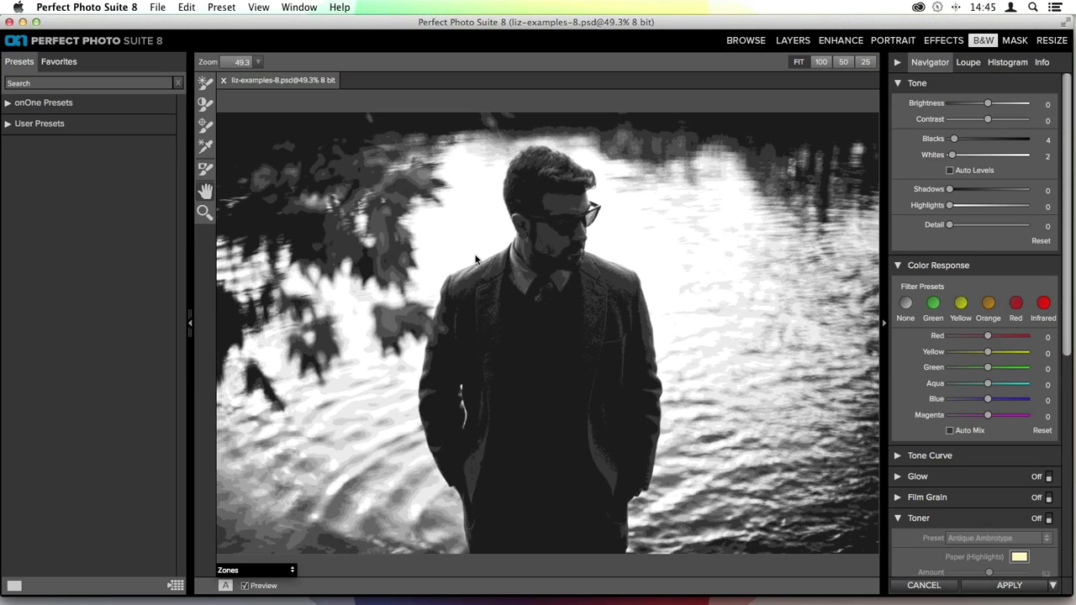
click(238, 571)
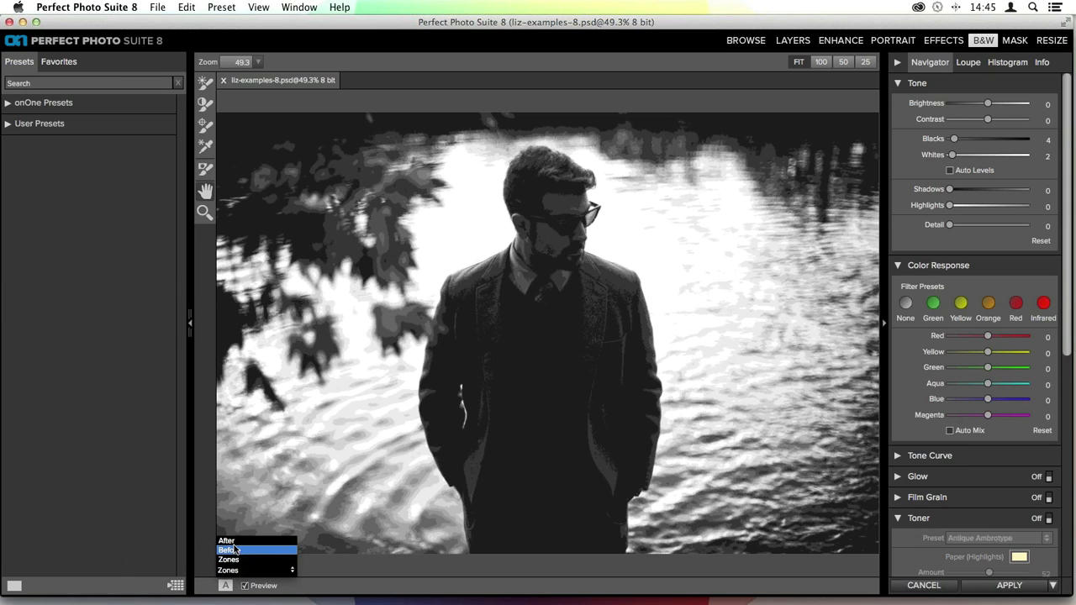
click(235, 541)
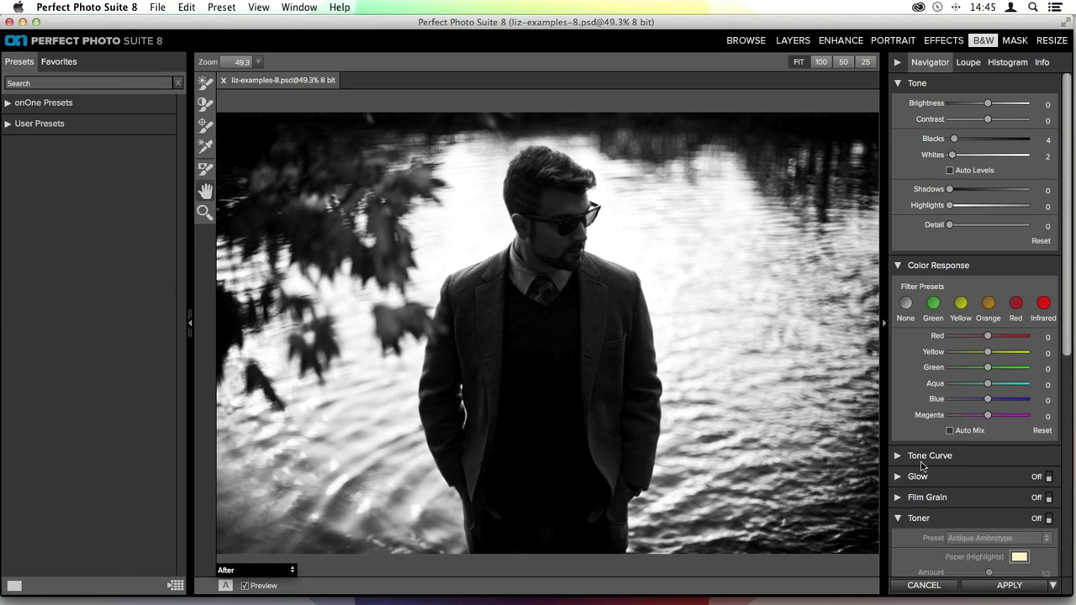
Step: Compare the Red, Infrared, Orange and Yellow color response filter presets, leaving the Green preset applied
scroll(967, 429, down, 4)
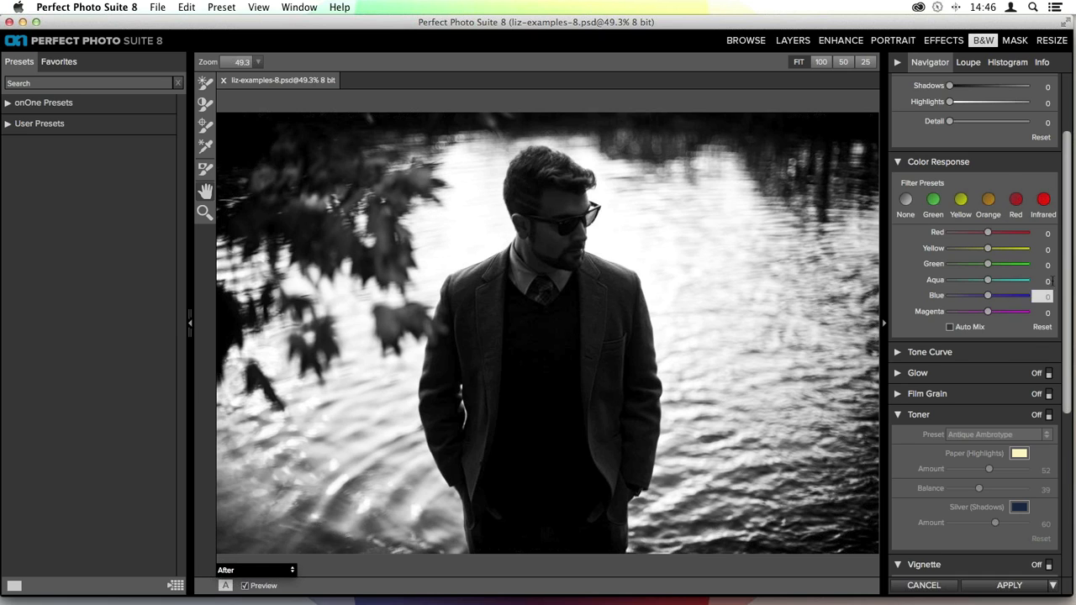
click(1015, 201)
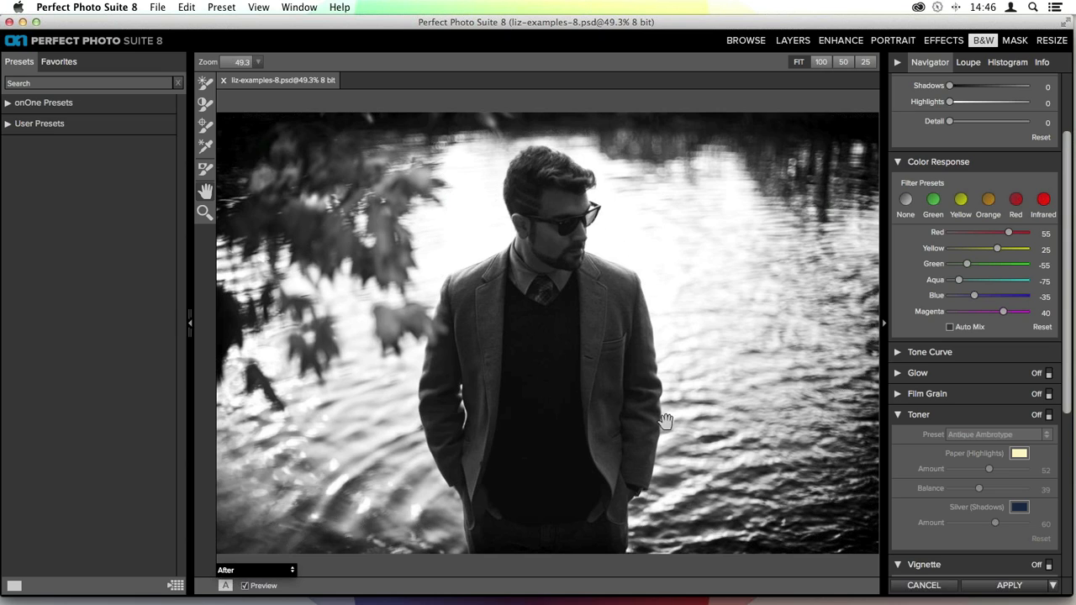
click(933, 200)
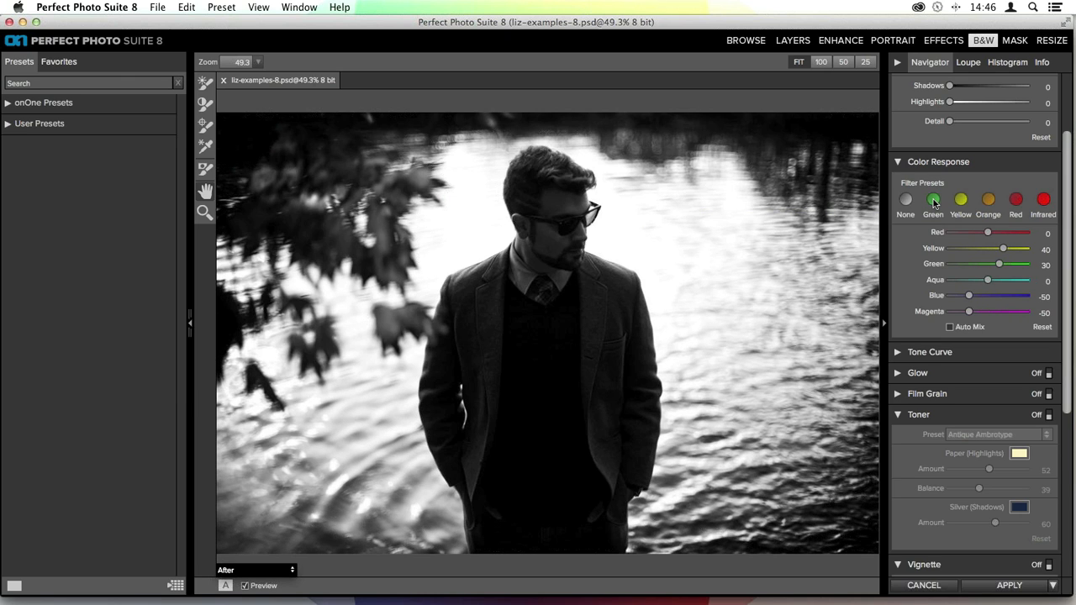
click(1043, 200)
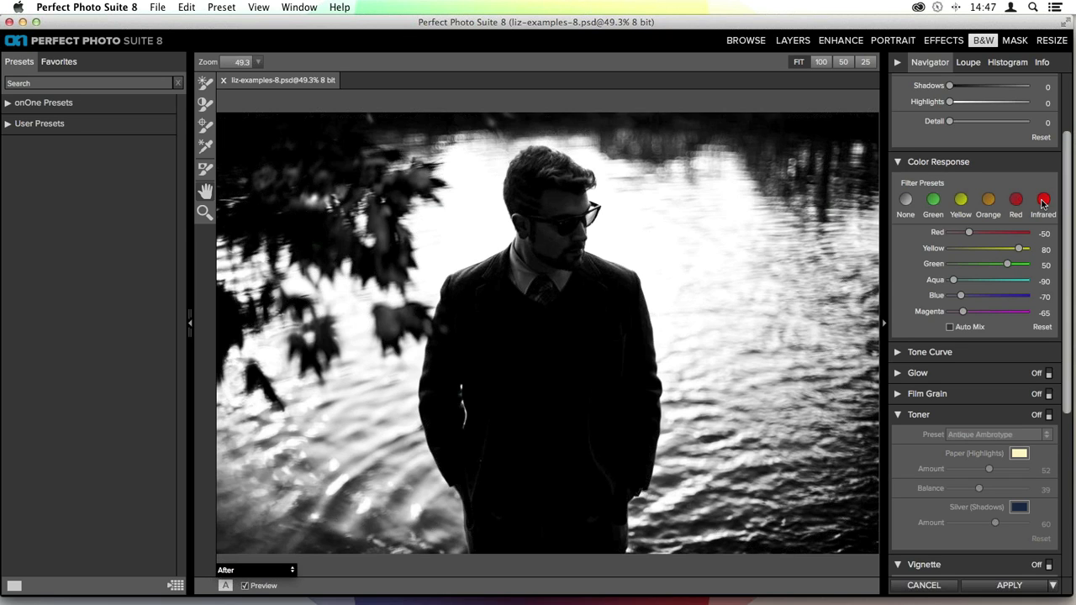
click(1016, 200)
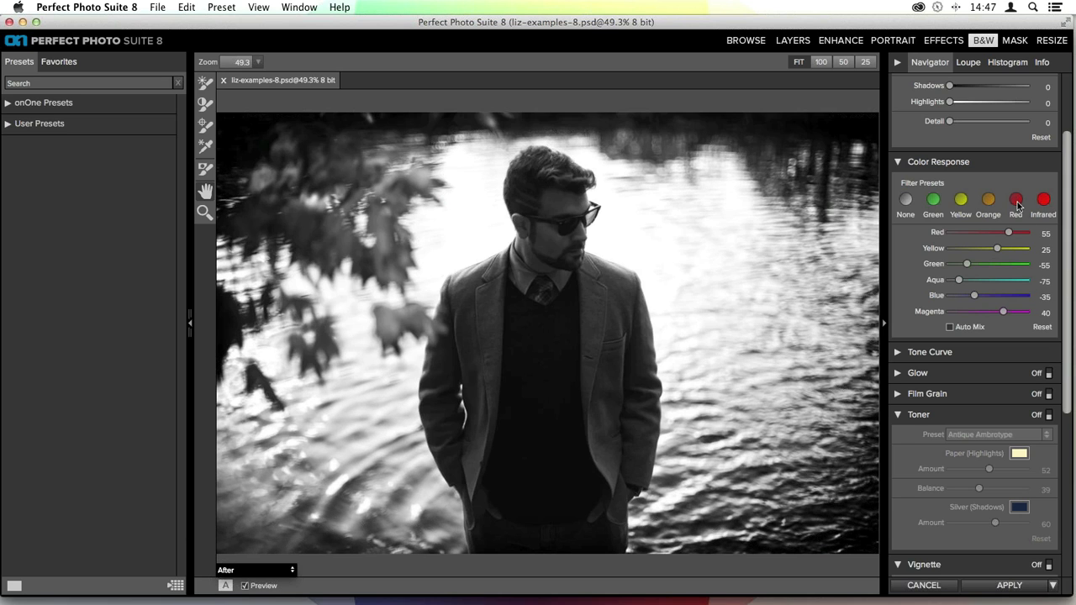
click(988, 201)
click(963, 203)
click(935, 202)
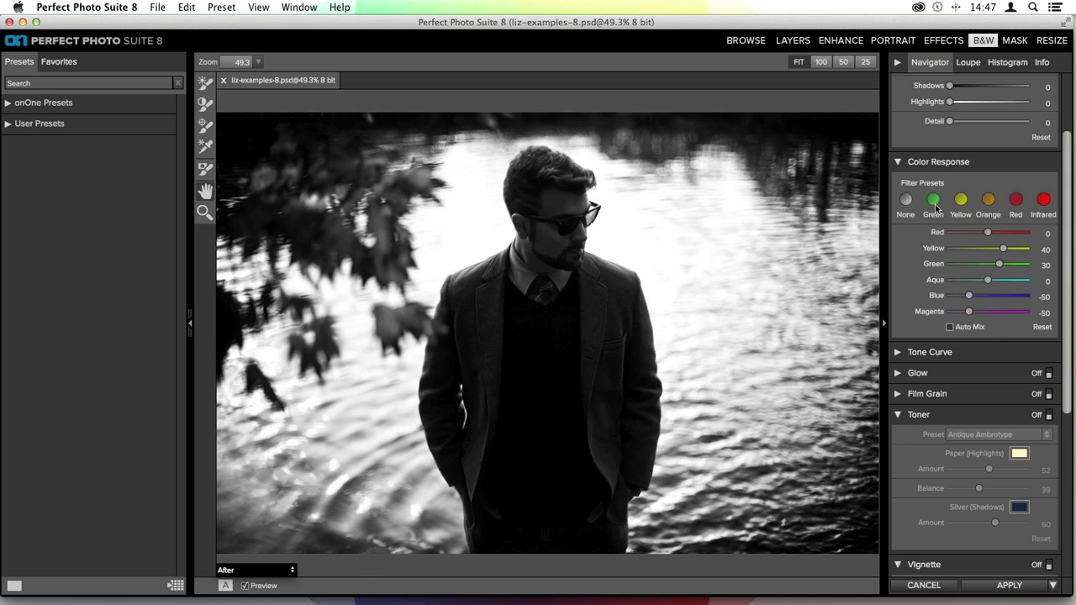
Step: Turn on Auto Mix for the color response, and collapse every adjustment section except Blending
click(949, 327)
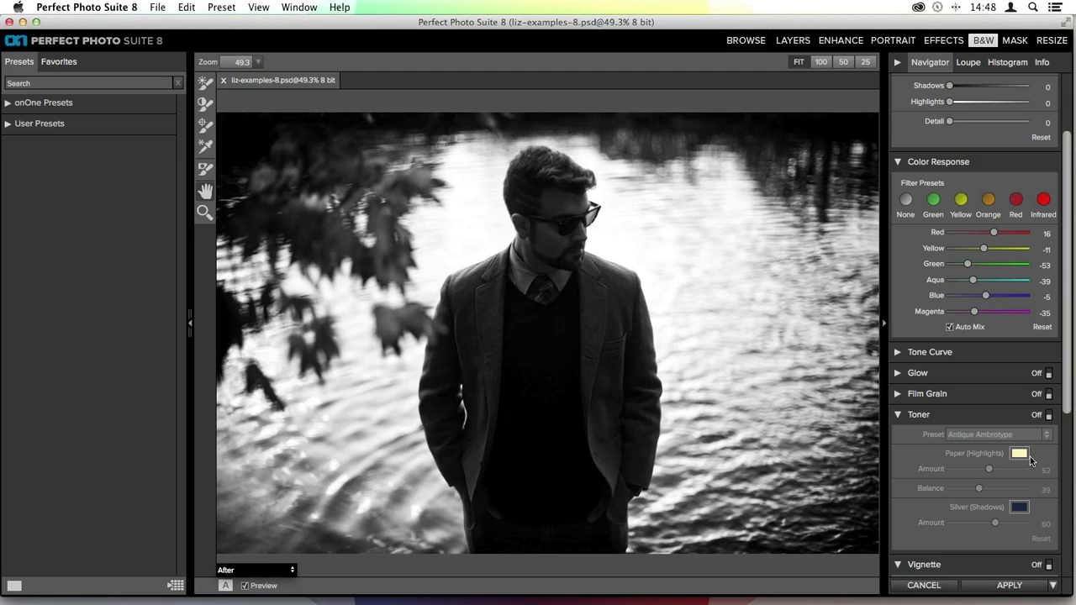
scroll(1031, 457, down, 5)
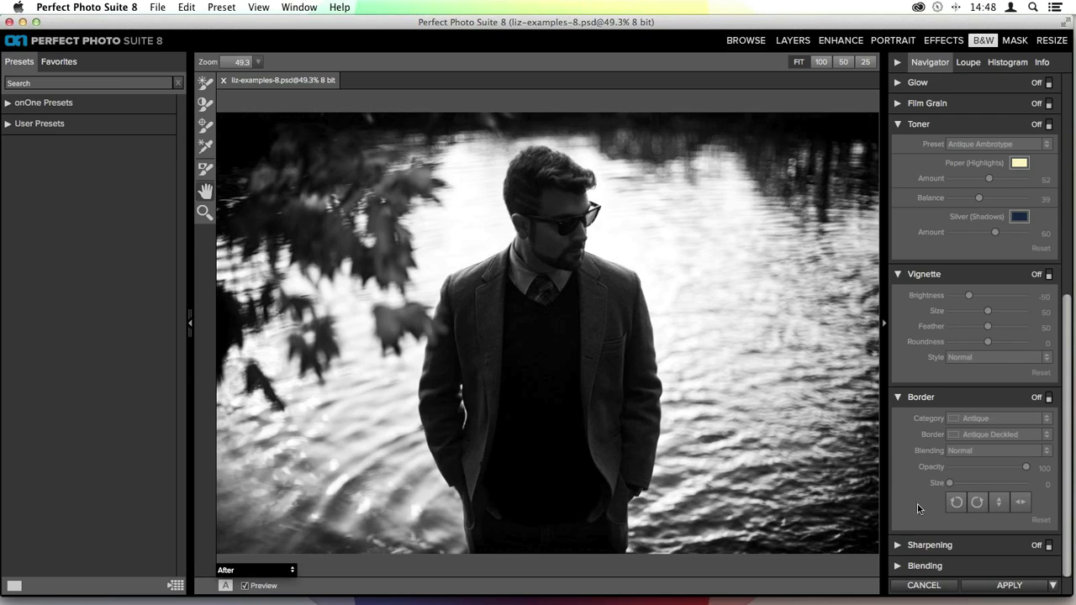
click(896, 567)
scroll(959, 464, down, 2)
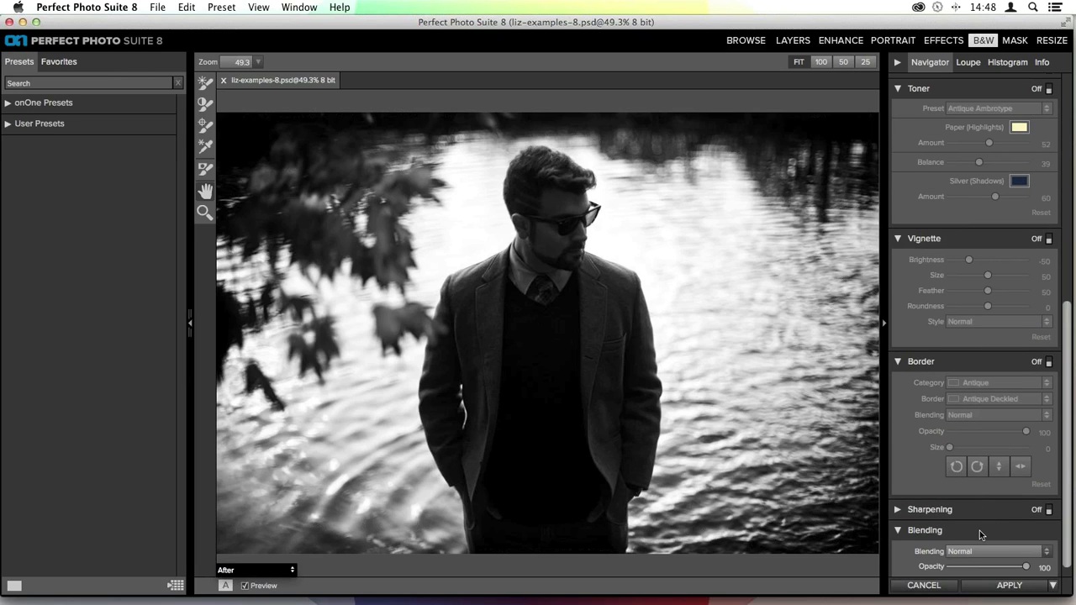
scroll(958, 91, up, 10)
click(902, 86)
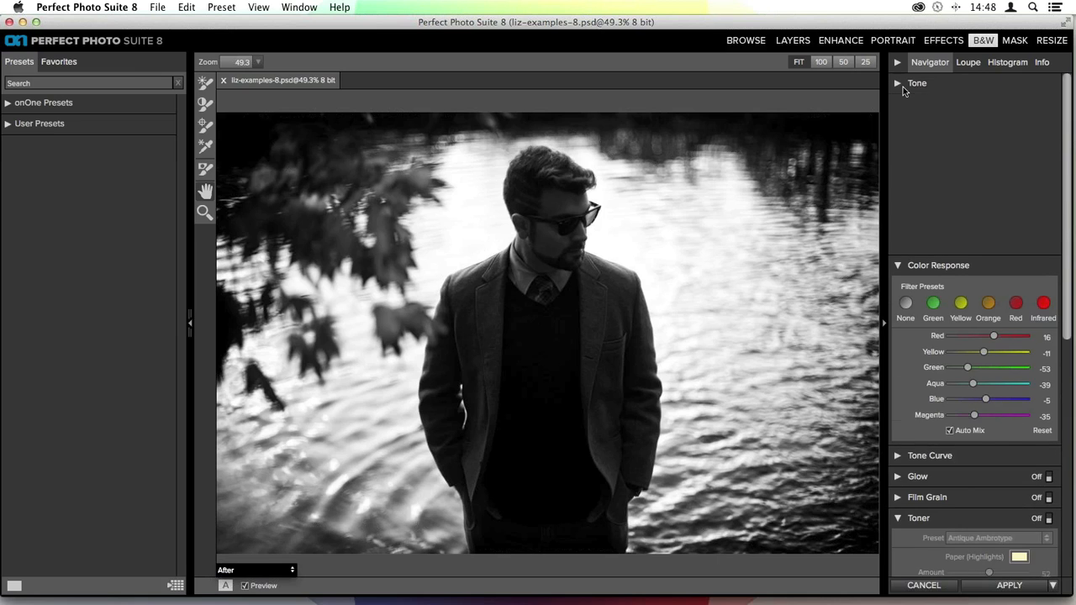
click(901, 104)
click(899, 188)
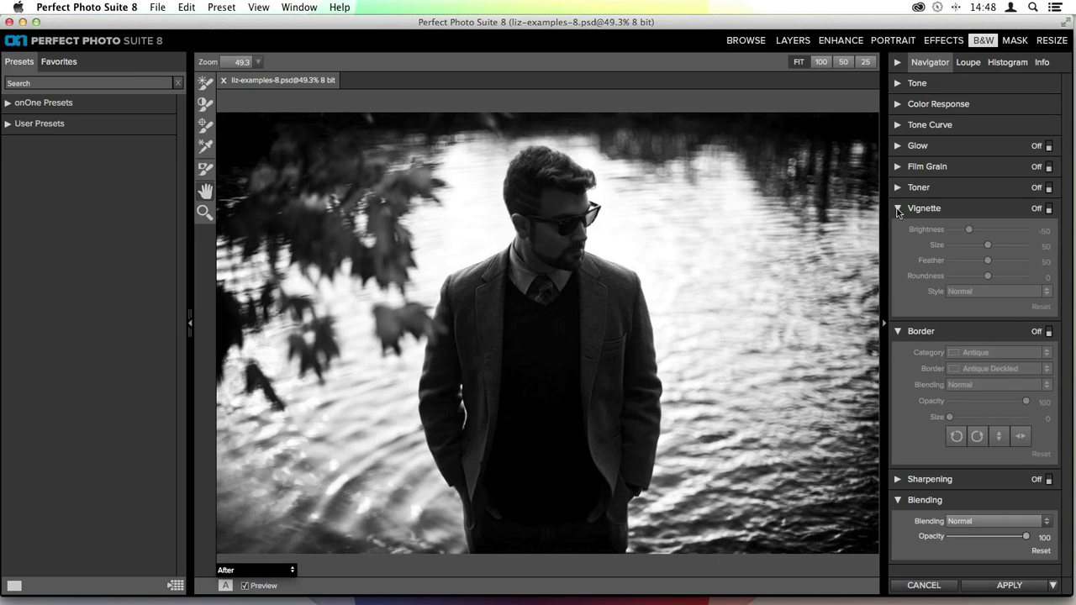
click(898, 210)
click(898, 230)
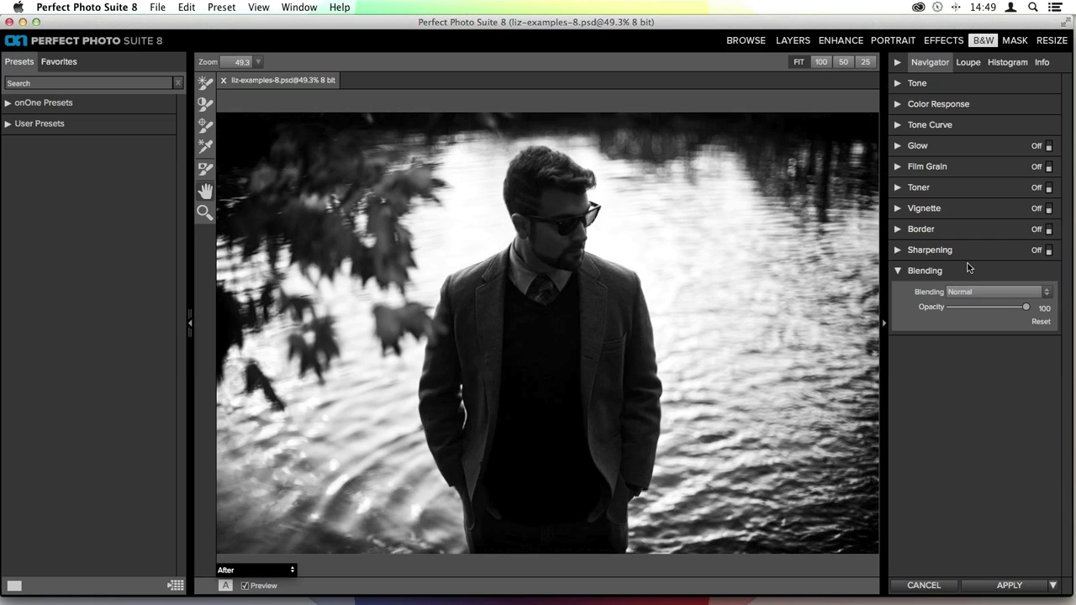
Step: Try the Lighten blending mode and a Normal blend at 63 opacity, ending on Normal at 100 opacity
click(983, 289)
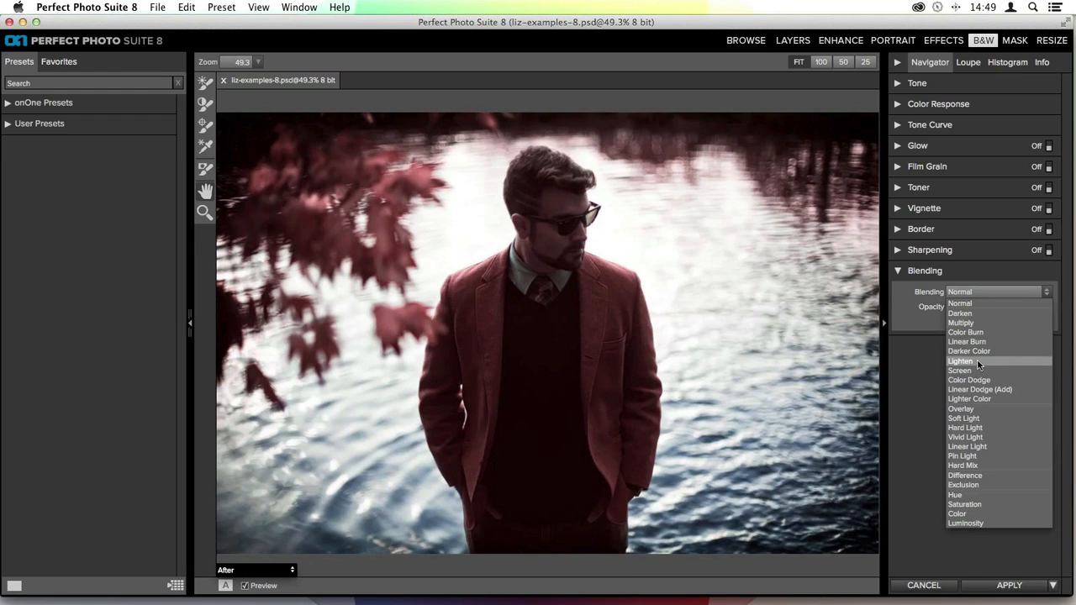
click(978, 363)
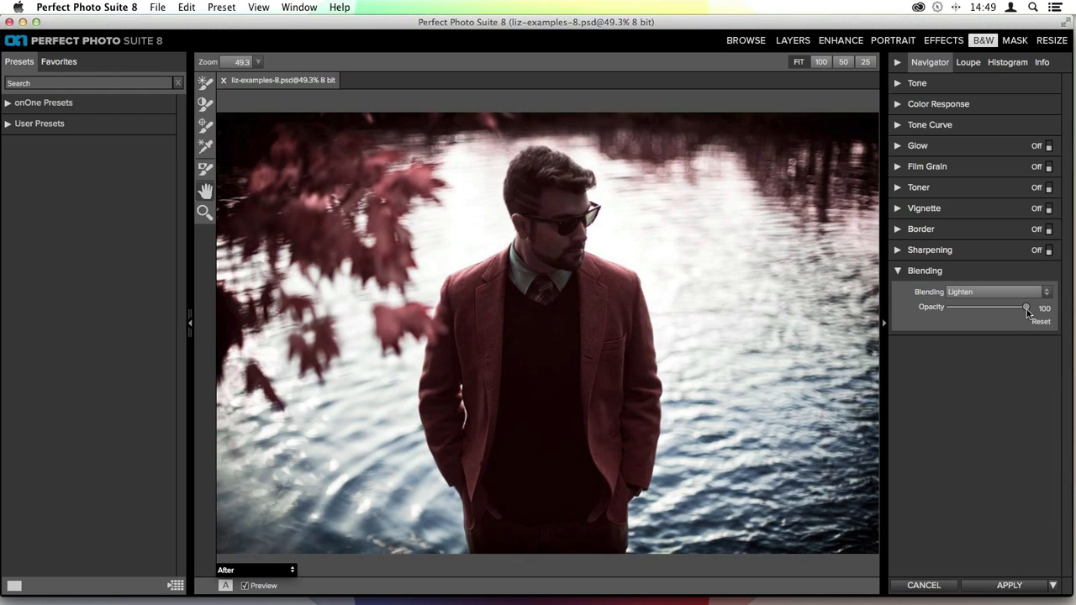
drag(1028, 309, 1059, 321)
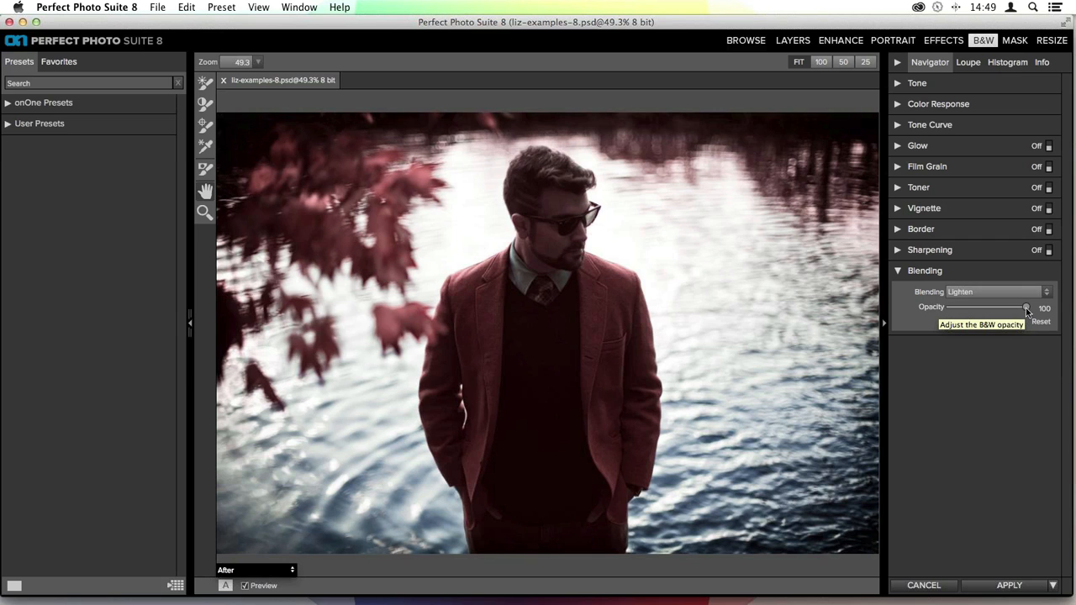
click(1031, 294)
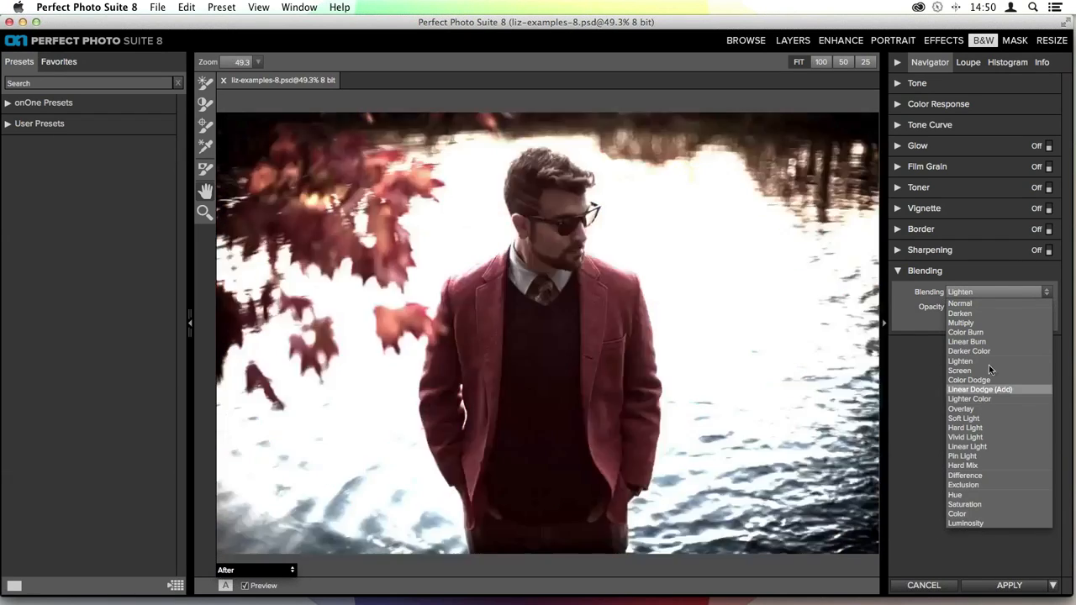
click(984, 303)
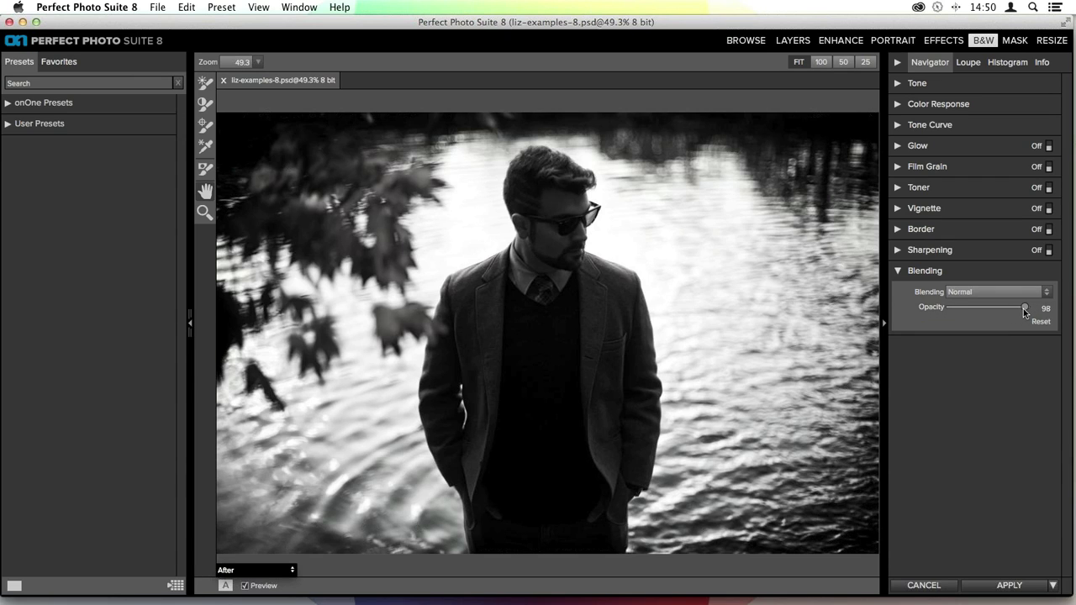
drag(1025, 308, 997, 311)
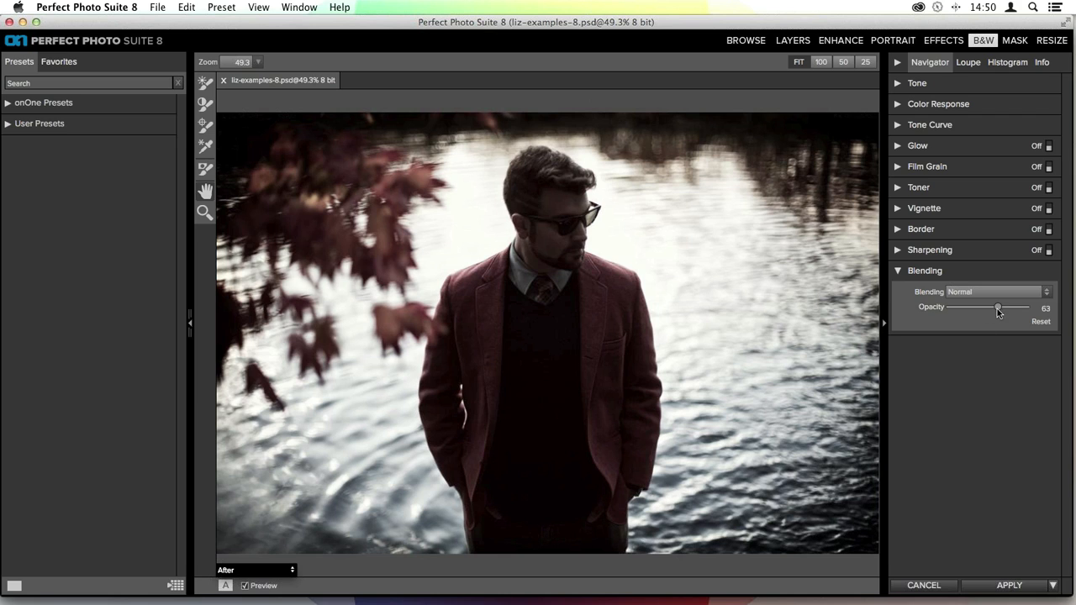
drag(999, 307, 1028, 307)
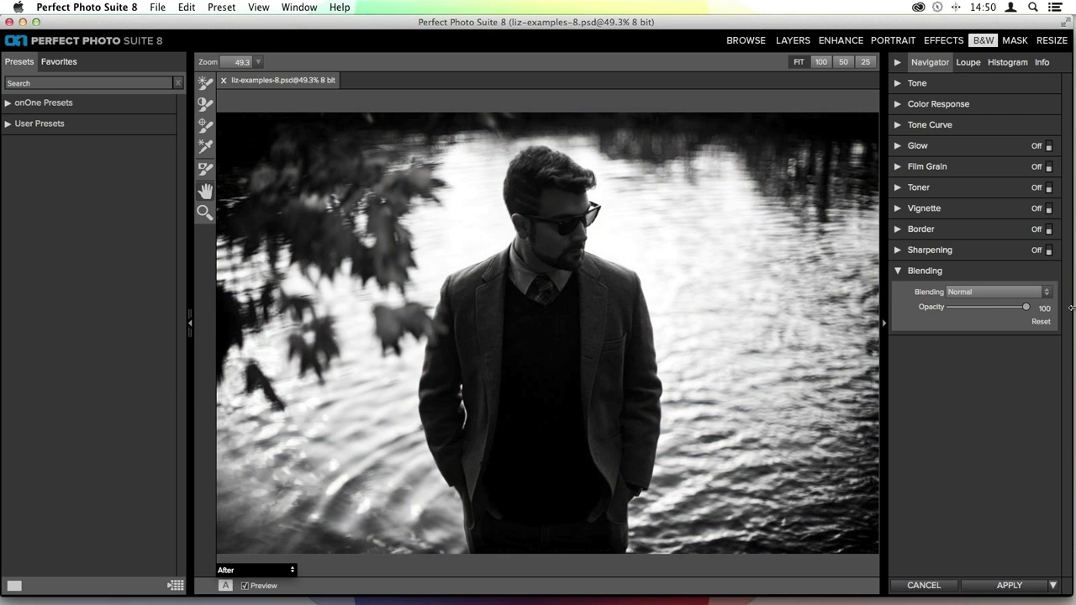
Step: Set the masking brush opacity to 100, and paint the black and white effect out over the man and the upper leaves
click(209, 175)
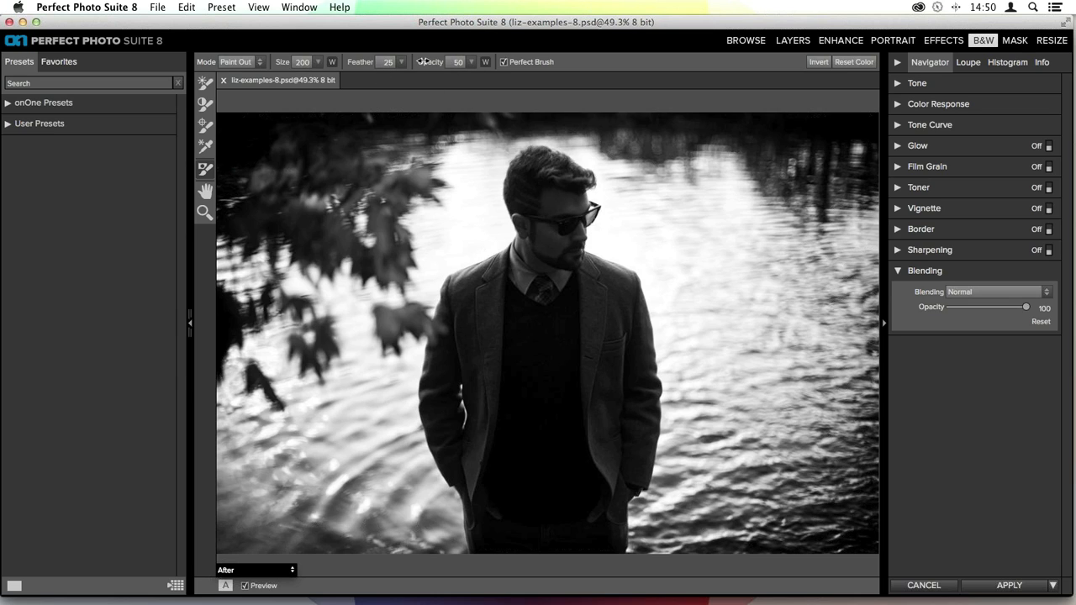
drag(428, 59, 454, 59)
mouse_move(627, 301)
mouse_down()
mouse_move(592, 257)
mouse_move(604, 303)
mouse_up()
mouse_move(608, 361)
mouse_down()
mouse_move(609, 324)
mouse_move(609, 469)
mouse_move(627, 355)
mouse_move(622, 437)
mouse_move(628, 297)
mouse_move(627, 445)
mouse_move(598, 384)
mouse_move(594, 439)
mouse_move(606, 482)
mouse_move(620, 484)
mouse_move(629, 439)
mouse_move(639, 462)
mouse_move(646, 444)
mouse_move(648, 462)
mouse_move(654, 427)
mouse_move(653, 449)
mouse_move(647, 461)
mouse_move(646, 345)
mouse_move(628, 297)
mouse_move(594, 256)
mouse_move(630, 280)
mouse_move(646, 338)
mouse_move(647, 323)
mouse_move(645, 403)
mouse_move(655, 412)
mouse_move(641, 357)
mouse_move(619, 374)
mouse_move(552, 202)
mouse_move(544, 266)
mouse_move(530, 185)
mouse_move(537, 170)
mouse_move(558, 170)
mouse_move(533, 136)
mouse_move(523, 161)
mouse_up()
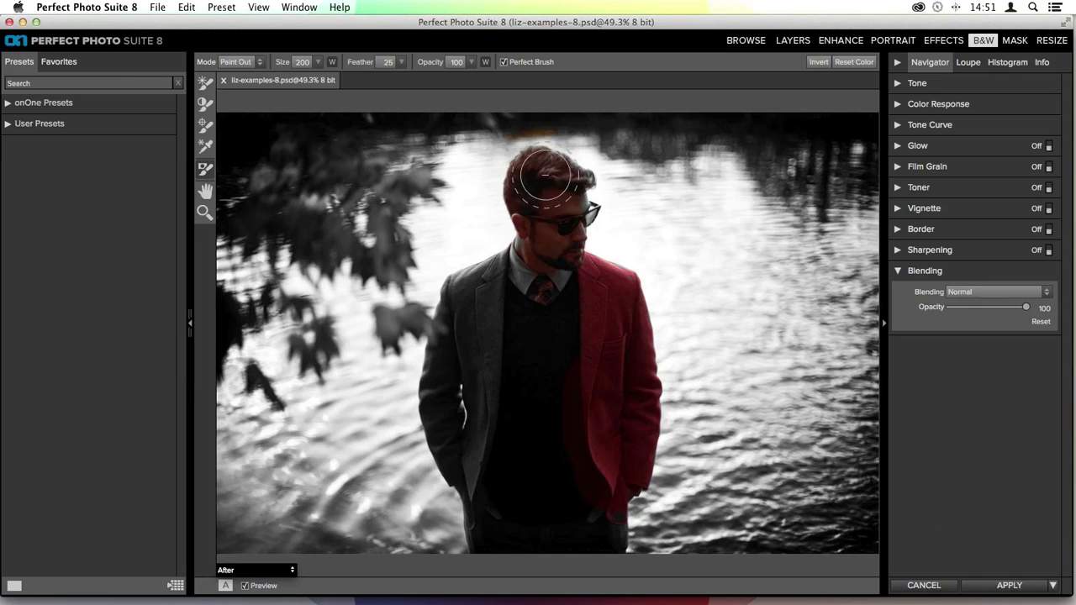
mouse_move(559, 292)
mouse_down()
mouse_move(528, 273)
mouse_move(502, 277)
mouse_move(517, 272)
mouse_move(533, 302)
mouse_move(515, 353)
mouse_move(492, 295)
mouse_move(470, 291)
mouse_move(451, 310)
mouse_move(453, 284)
mouse_move(492, 267)
mouse_move(480, 421)
mouse_move(459, 346)
mouse_move(446, 402)
mouse_move(450, 311)
mouse_move(440, 341)
mouse_move(440, 308)
mouse_move(429, 360)
mouse_move(404, 327)
mouse_move(388, 317)
mouse_move(397, 339)
mouse_move(370, 313)
mouse_move(421, 316)
mouse_move(396, 326)
mouse_move(396, 310)
mouse_move(399, 331)
mouse_move(409, 305)
mouse_move(411, 338)
mouse_move(390, 333)
mouse_move(382, 360)
mouse_move(371, 202)
mouse_move(381, 273)
mouse_move(336, 230)
mouse_move(278, 200)
mouse_move(332, 250)
mouse_move(404, 182)
mouse_move(356, 159)
mouse_move(327, 180)
mouse_move(230, 137)
mouse_move(333, 126)
mouse_move(240, 146)
mouse_move(359, 239)
mouse_move(423, 193)
mouse_move(398, 204)
mouse_move(410, 178)
mouse_move(377, 165)
mouse_move(364, 145)
mouse_move(392, 258)
mouse_up()
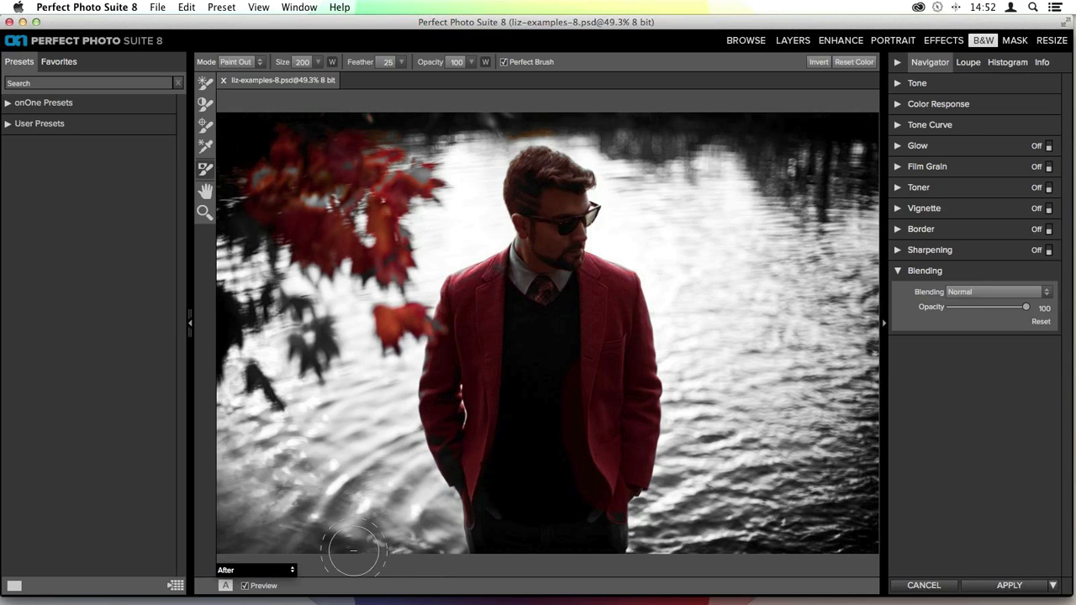
mouse_move(616, 528)
mouse_down()
mouse_move(605, 474)
mouse_move(579, 560)
mouse_move(555, 399)
mouse_move(514, 474)
mouse_move(494, 408)
mouse_move(499, 559)
mouse_move(484, 527)
mouse_move(471, 534)
mouse_move(556, 328)
mouse_move(528, 416)
mouse_move(517, 320)
mouse_move(575, 522)
mouse_move(566, 393)
mouse_move(477, 425)
mouse_up()
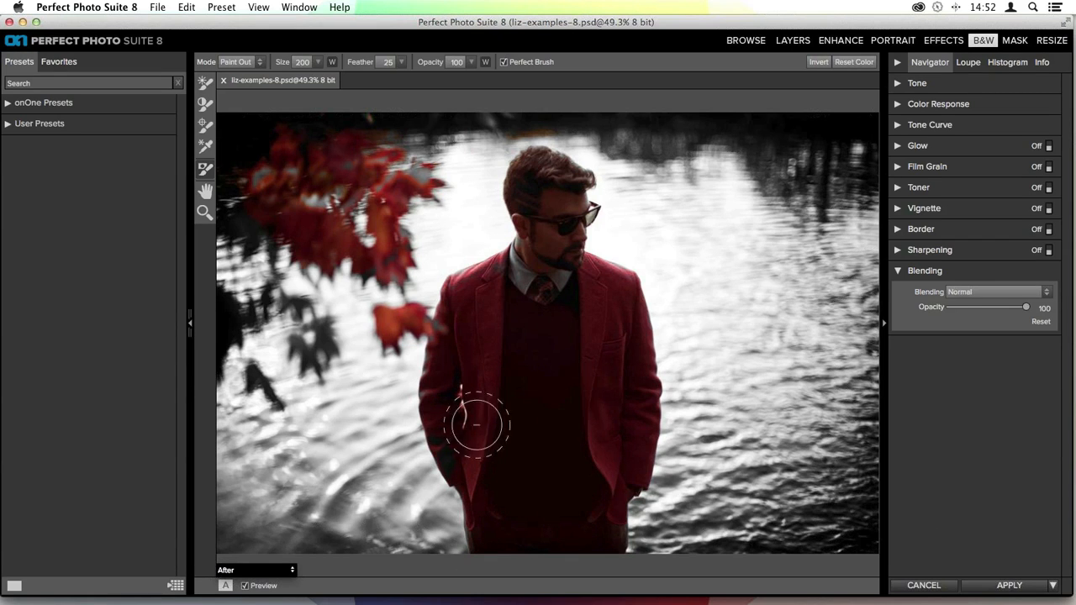
Step: In the Mask - Red preview, paint out the gaps on the man's face and sleeve at size 150 without Perfect Brush
click(292, 570)
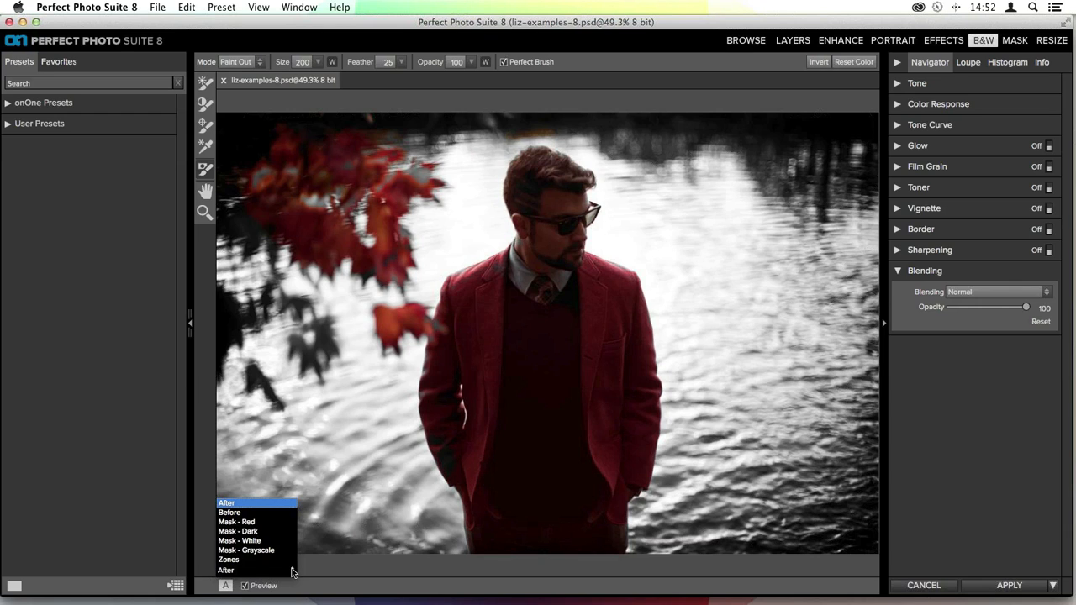
click(243, 522)
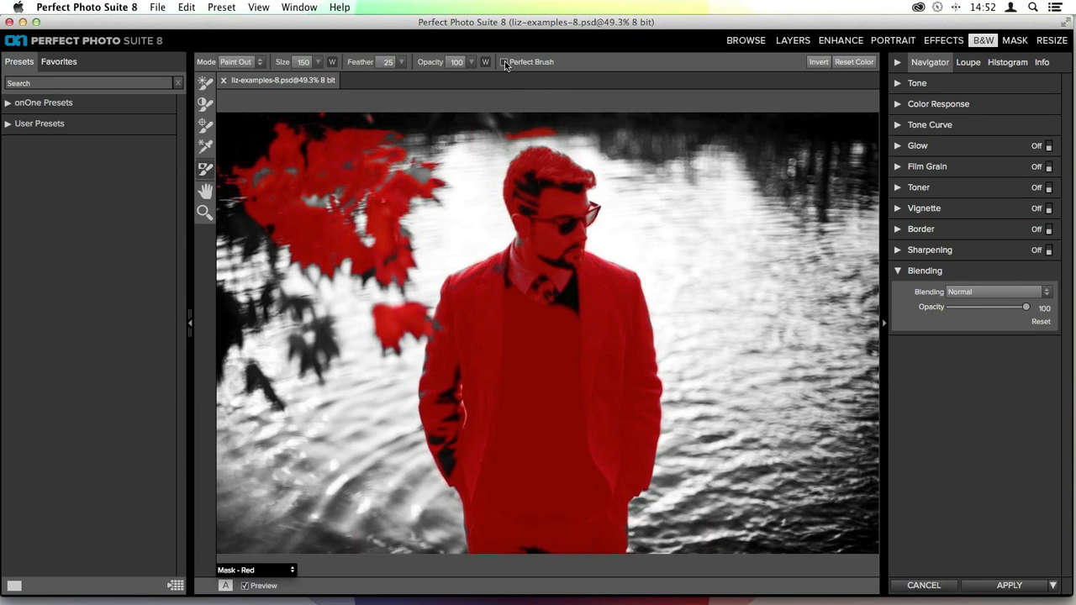
mouse_move(549, 214)
mouse_down()
mouse_move(565, 296)
mouse_move(559, 267)
mouse_move(545, 295)
mouse_move(577, 319)
mouse_move(534, 180)
mouse_move(546, 235)
mouse_move(551, 191)
mouse_move(569, 191)
mouse_move(559, 250)
mouse_move(574, 291)
mouse_move(609, 301)
mouse_move(526, 273)
mouse_move(494, 284)
mouse_move(463, 346)
mouse_move(471, 465)
mouse_move(451, 426)
mouse_move(461, 460)
mouse_move(456, 327)
mouse_up()
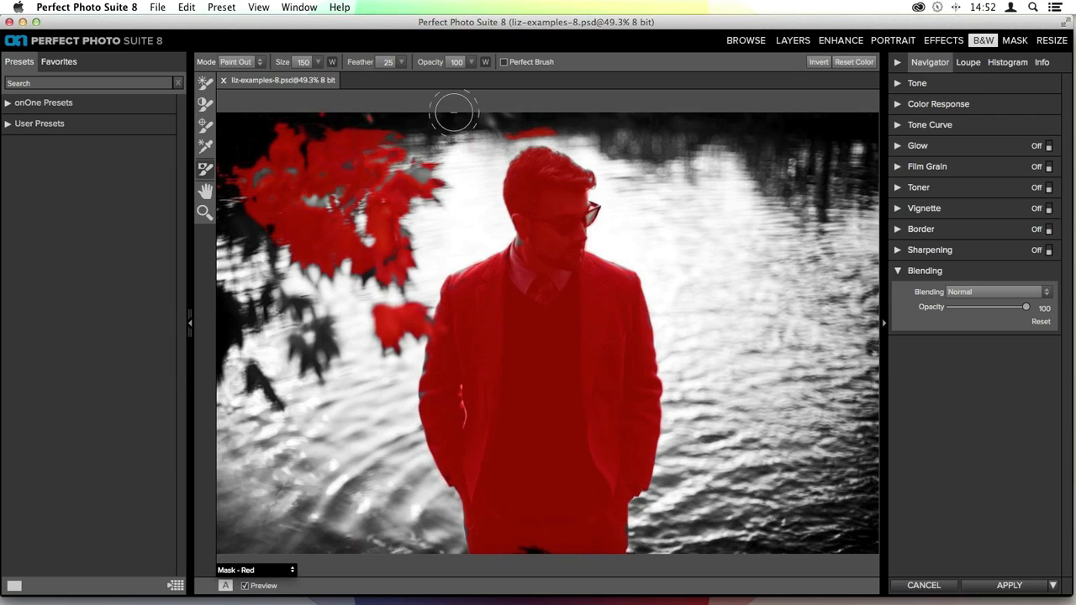
Step: Paint the effect back in over the stray mask patch above the man's head with a size 80 brush
key(bracketleft)
key(bracketleft)
key(bracketleft)
click(258, 66)
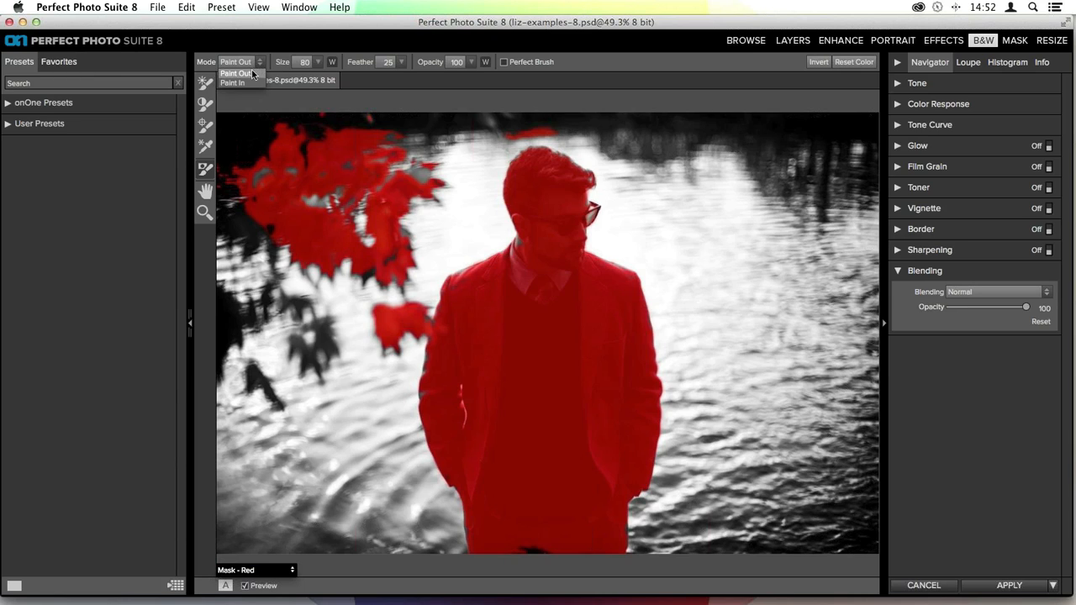
click(244, 83)
drag(501, 128, 609, 136)
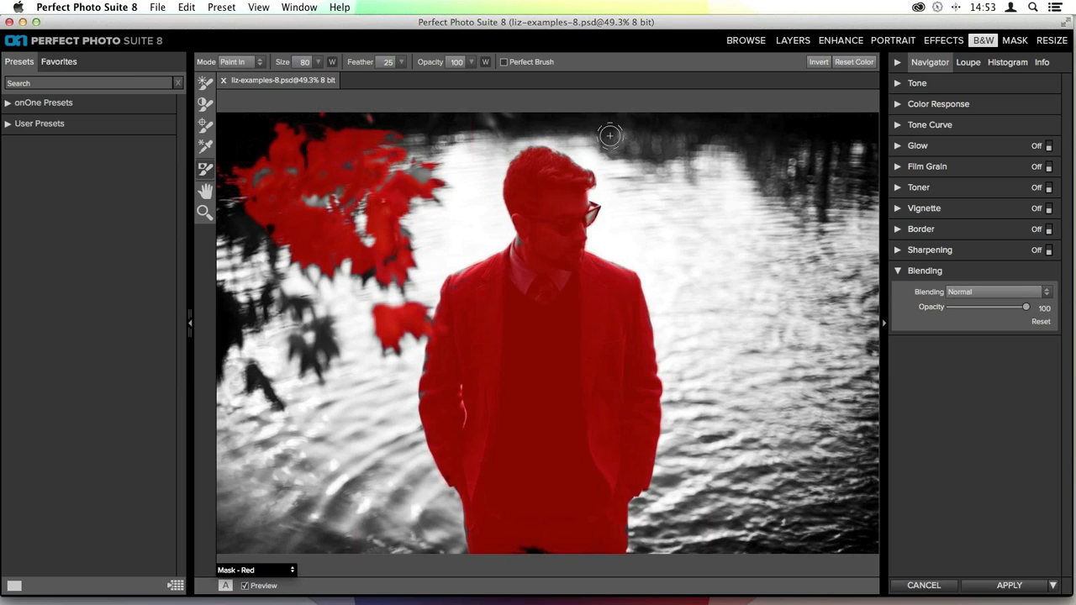
Step: Paint the effect back in over all the masked leaves, starting with a size 200 brush and shrinking it near the jacket
key(])
key(])
key(])
key(])
key(])
key(])
key(])
key(])
key(])
key(])
key(])
mouse_move(340, 286)
mouse_down()
mouse_move(402, 167)
mouse_move(391, 159)
mouse_move(259, 278)
mouse_move(391, 148)
mouse_move(315, 233)
mouse_move(350, 145)
mouse_move(398, 108)
mouse_move(246, 215)
mouse_move(226, 195)
mouse_up()
mouse_move(397, 175)
mouse_down()
mouse_move(404, 223)
mouse_move(384, 308)
mouse_move(383, 294)
mouse_up()
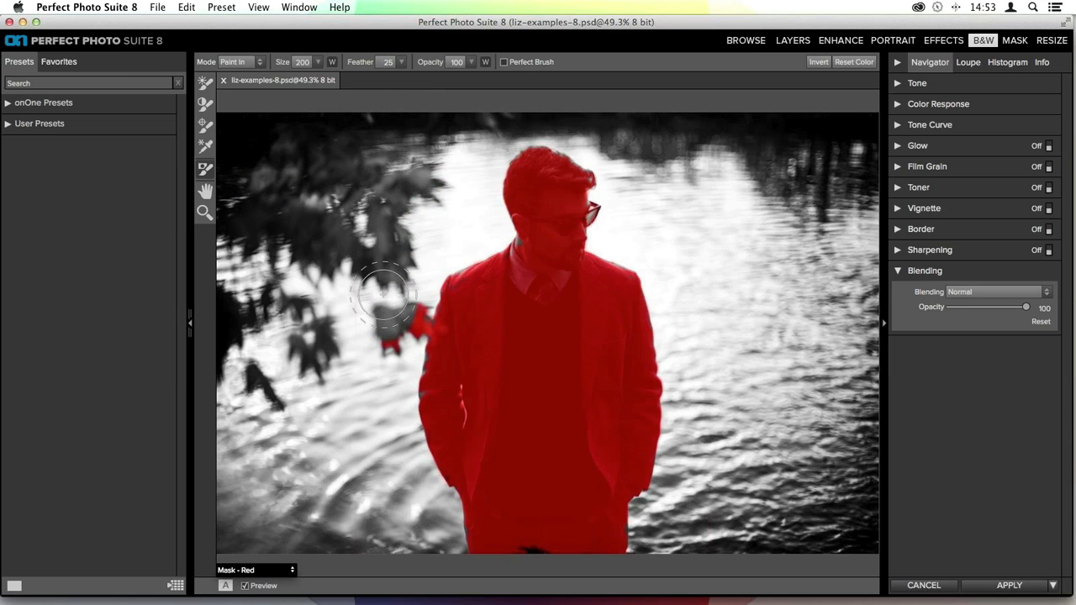
key([)
key([)
mouse_move(384, 295)
mouse_down()
mouse_move(400, 345)
mouse_move(389, 330)
mouse_move(414, 313)
mouse_move(408, 339)
mouse_up()
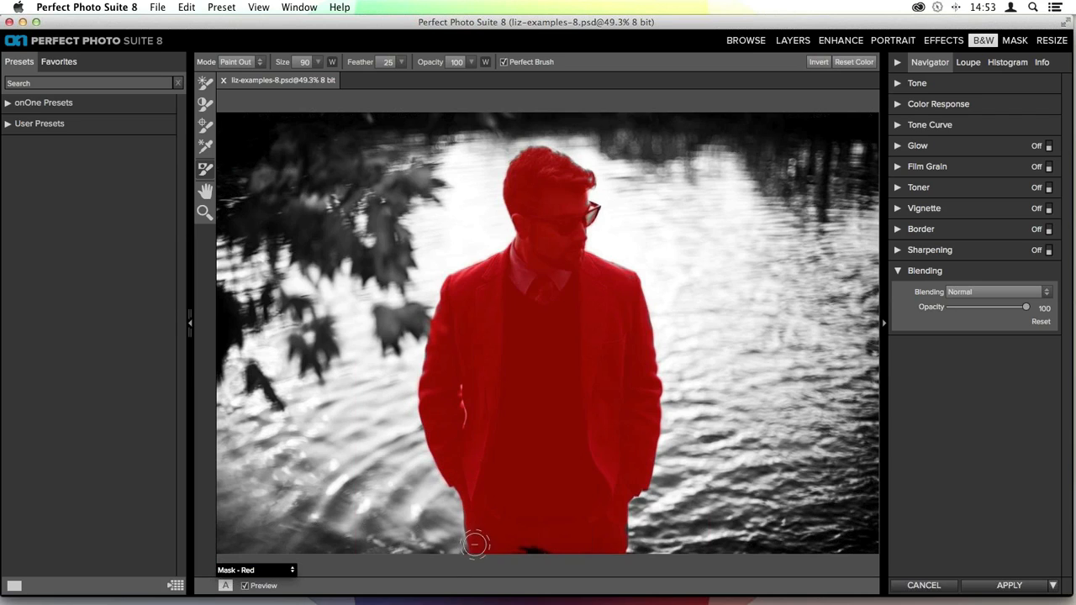
Step: Refine the mask along the trousers, hair, sunglasses and shoulder with a size 90 Perfect Brush, and clear the spill beside the face
mouse_move(475, 545)
mouse_down()
mouse_move(570, 545)
mouse_move(522, 549)
mouse_move(593, 544)
mouse_move(621, 520)
mouse_up()
drag(583, 192, 574, 165)
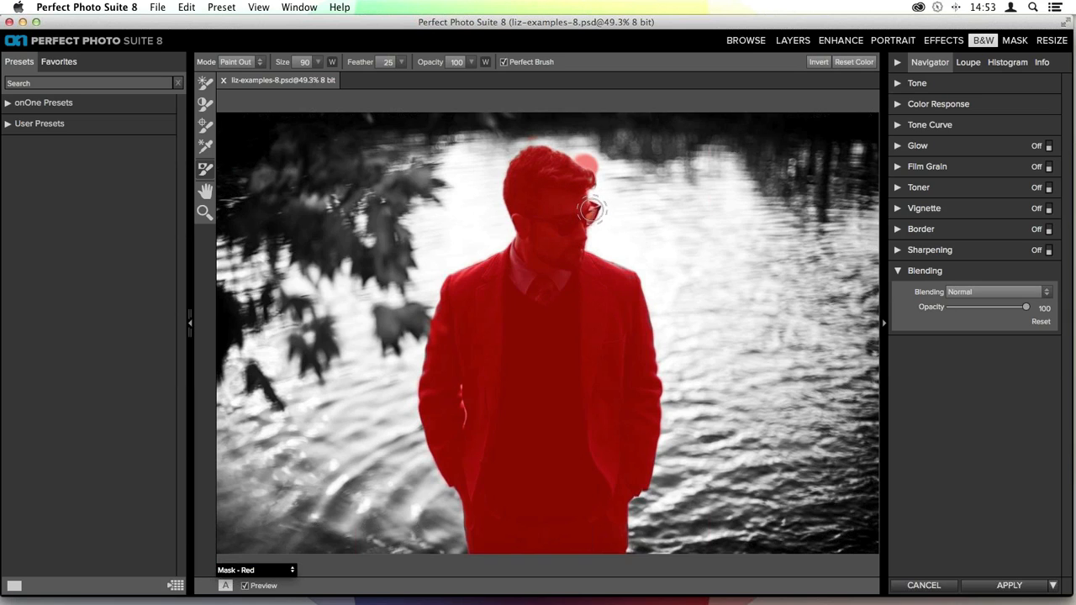
drag(591, 210, 594, 207)
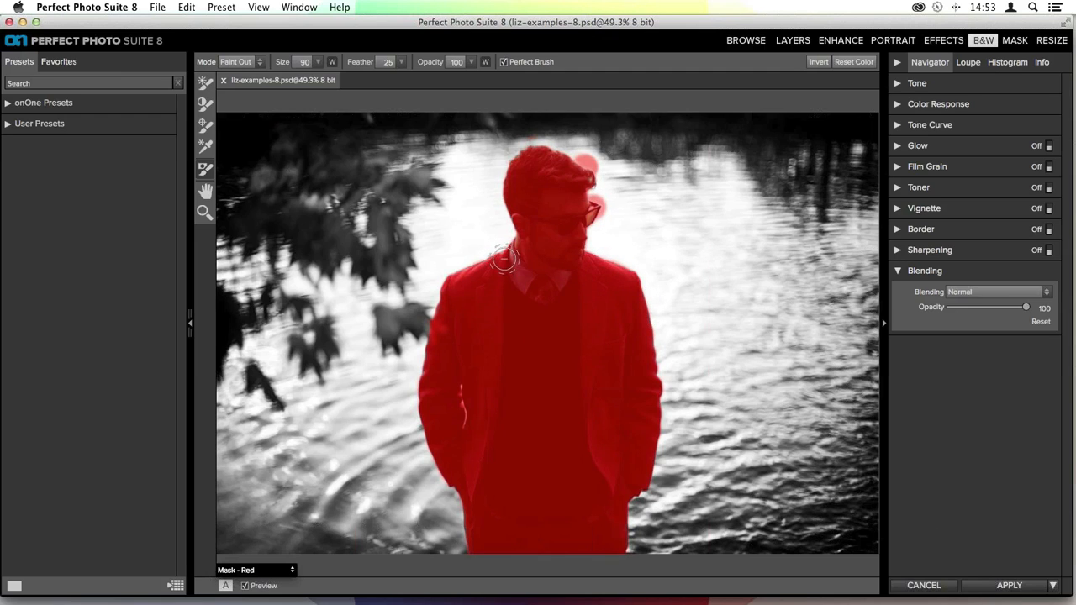
drag(501, 253, 460, 288)
mouse_move(593, 160)
mouse_down()
mouse_move(579, 154)
mouse_move(601, 166)
mouse_move(607, 219)
mouse_move(599, 196)
mouse_up()
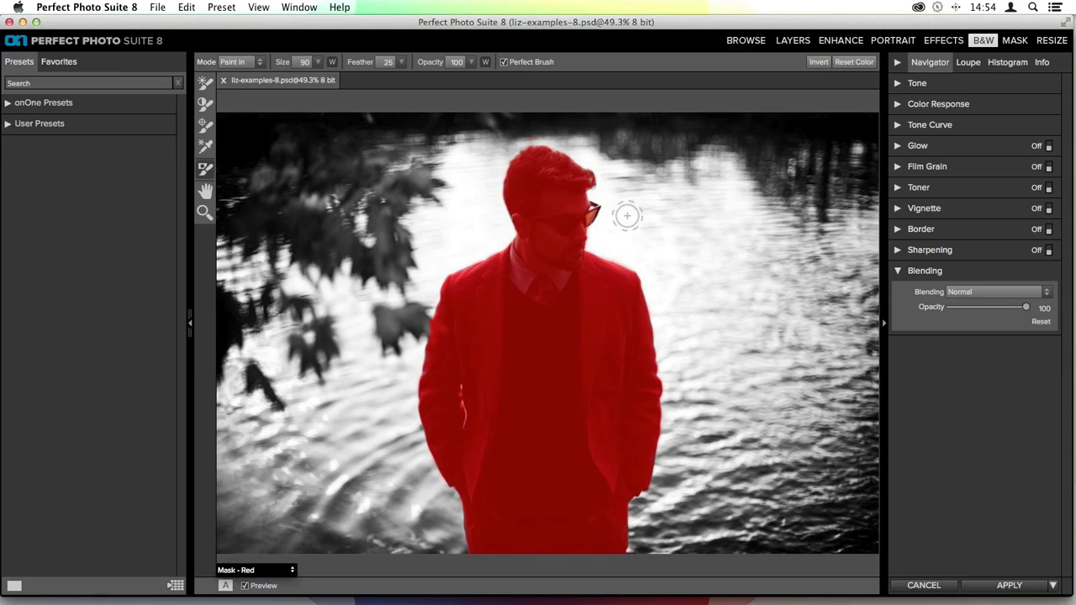
Step: Paint out a test stroke over the water beside the man's chin, and remove it by swapping the brush to Paint In
key(x)
drag(625, 229, 580, 257)
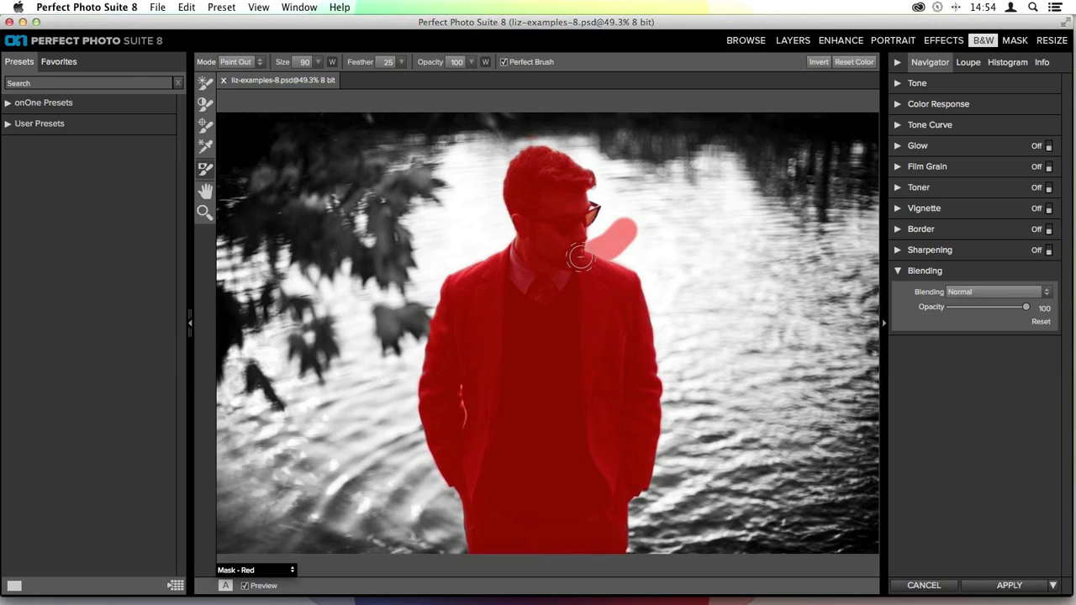
key(x)
mouse_move(630, 228)
mouse_down()
mouse_move(608, 237)
mouse_move(627, 243)
mouse_move(601, 243)
mouse_move(608, 231)
mouse_up()
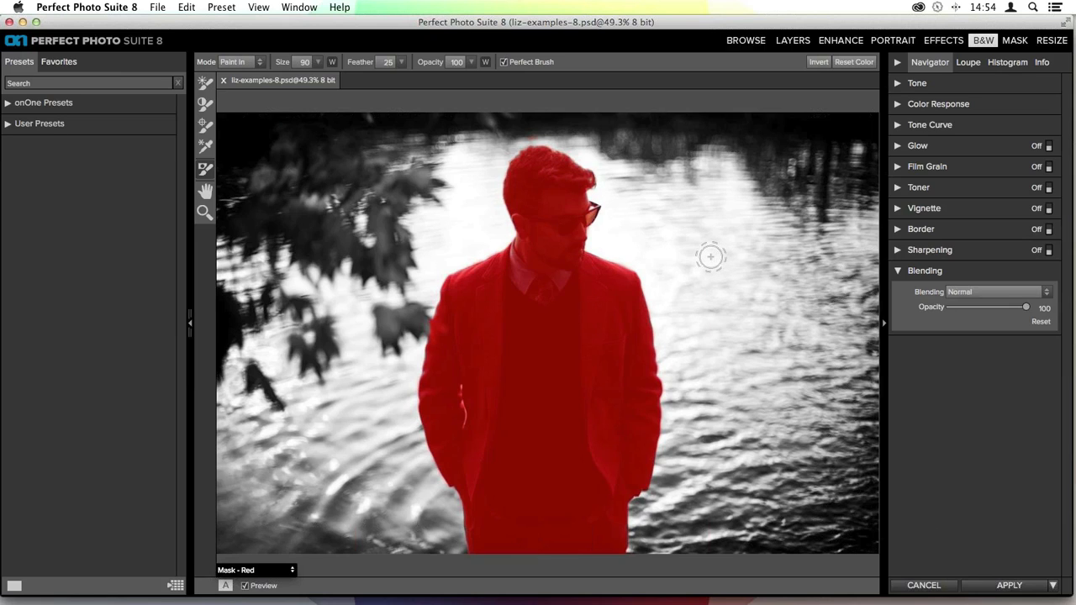
Step: Try larger and smaller brush sizes up to 400, leaving the brush at size 60
key(bracketright)
key(bracketright)
key(bracketright)
key(bracketright)
key(bracketright)
key(bracketright)
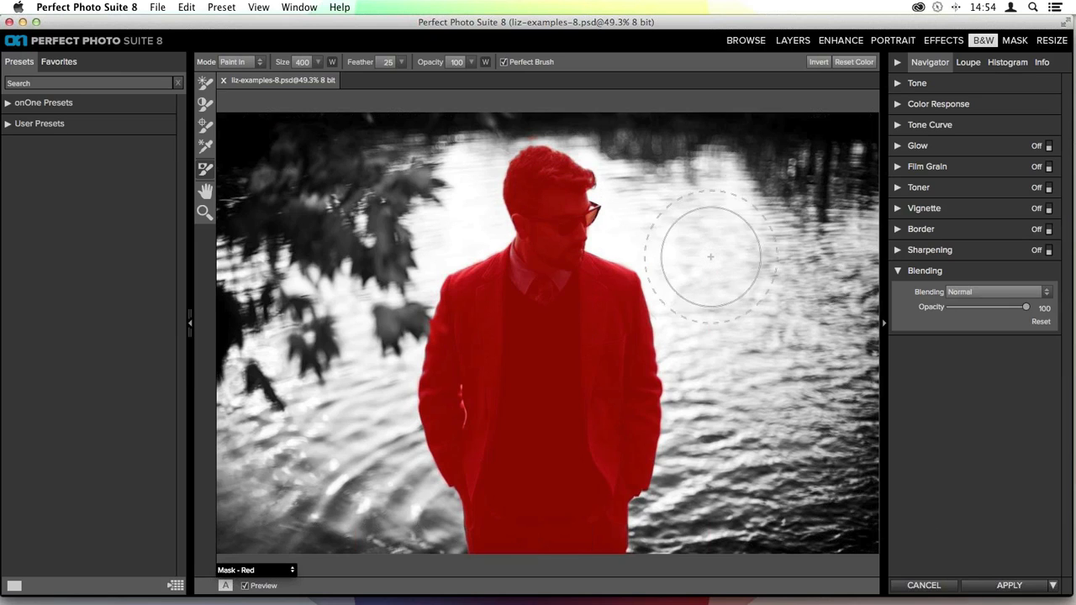
key(bracketleft)
key(bracketleft)
key(bracketleft)
key(bracketleft)
key(bracketleft)
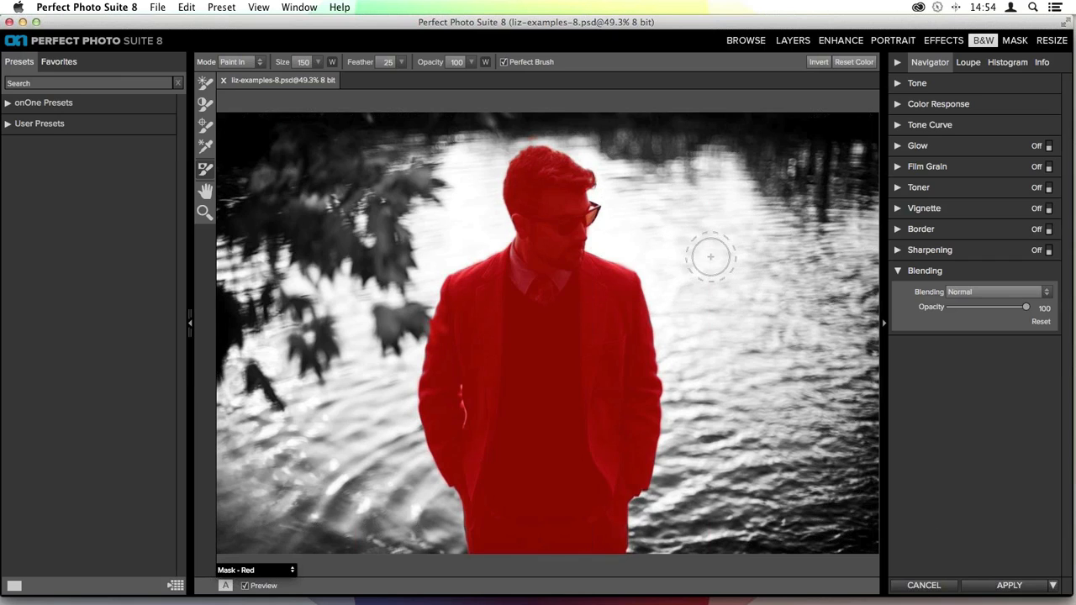
key(bracketleft)
key(bracketleft)
key(bracketleft)
key(bracketleft)
key(bracketleft)
key(bracketleft)
key(bracketright)
key(bracketright)
key(bracketright)
key(bracketleft)
key(bracketleft)
key(bracketleft)
key(bracketleft)
key(bracketleft)
key(bracketleft)
key(bracketleft)
key(bracketleft)
key(bracketleft)
key(bracketleft)
key(bracketleft)
key(bracketleft)
key(bracketleft)
key(bracketright)
key(bracketright)
key(bracketright)
key(bracketright)
key(bracketright)
key(bracketright)
key(bracketright)
key(bracketright)
key(bracketright)
key(bracketright)
key(bracketright)
key(bracketright)
key(bracketright)
key(bracketright)
key(bracketleft)
key(bracketleft)
key(bracketleft)
key(bracketleft)
key(bracketleft)
key(bracketleft)
key(bracketleft)
key(bracketleft)
key(bracketleft)
key(bracketleft)
key(bracketleft)
Step: Invert the mask in the After preview, and reset the color mask to clear all the painting
click(270, 574)
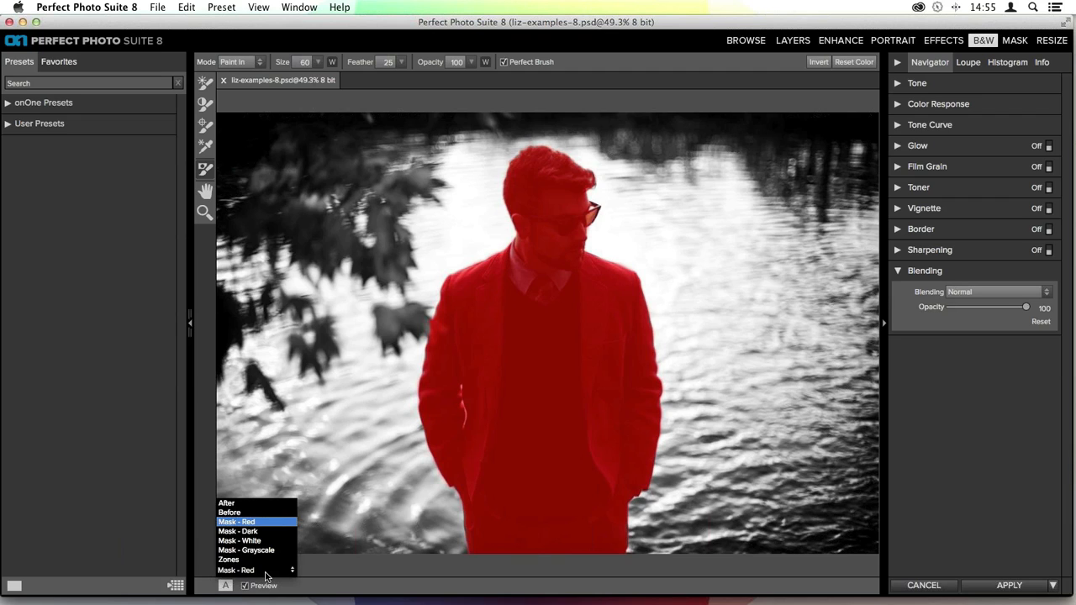
click(235, 505)
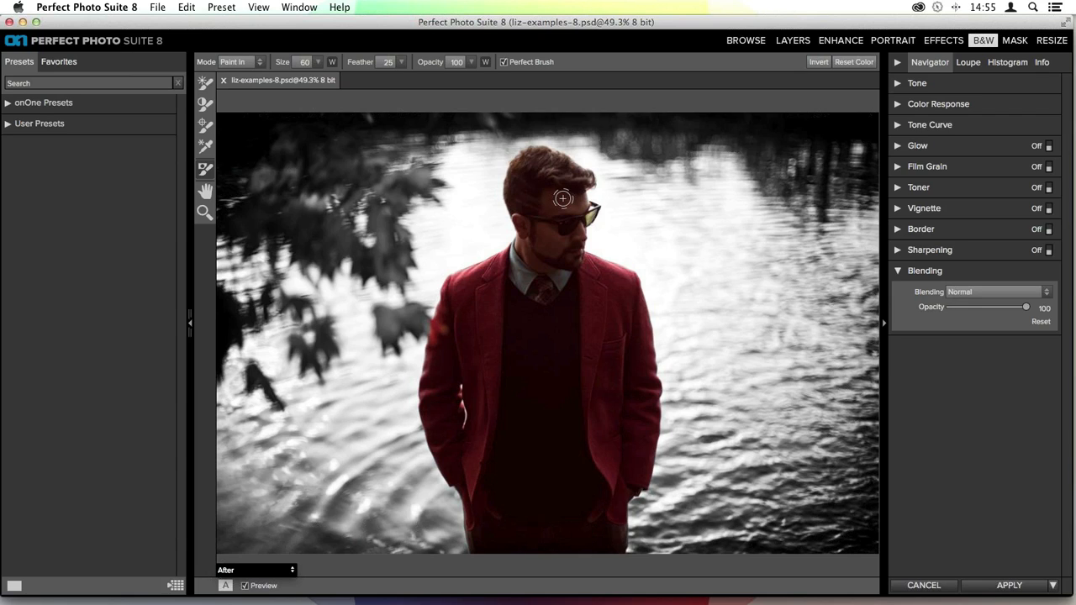
click(816, 66)
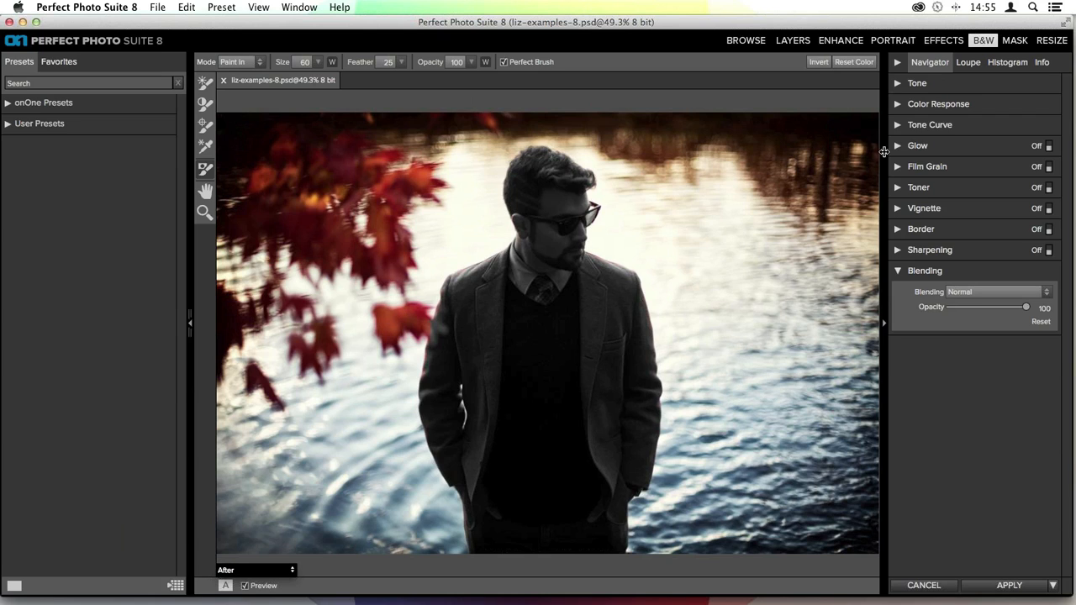
click(851, 63)
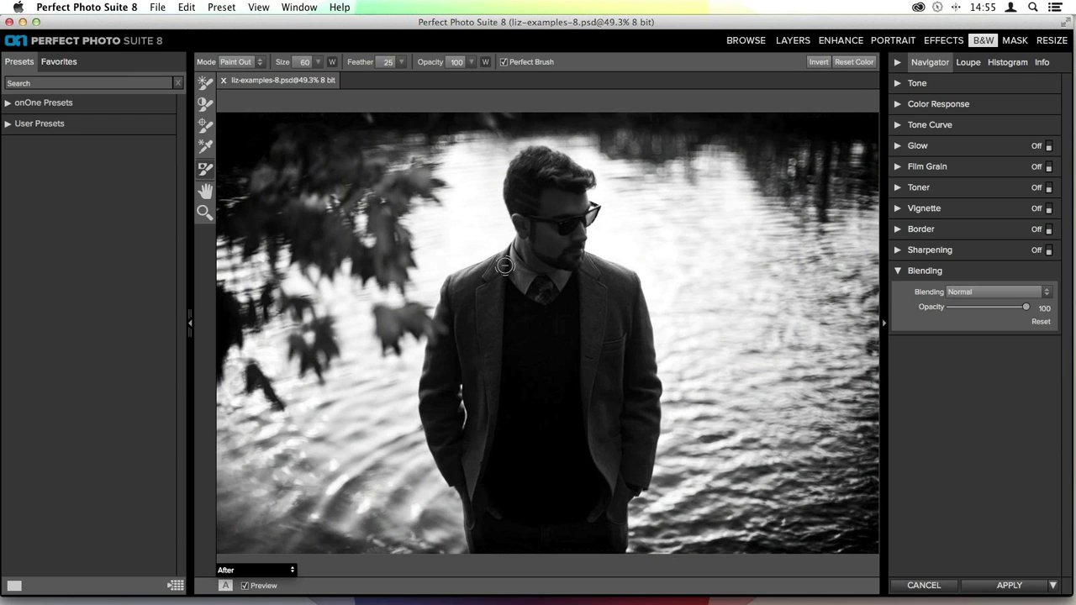
Step: Undo the color mask reset, reset the mask once more, and undo that reset as well
key(super+z)
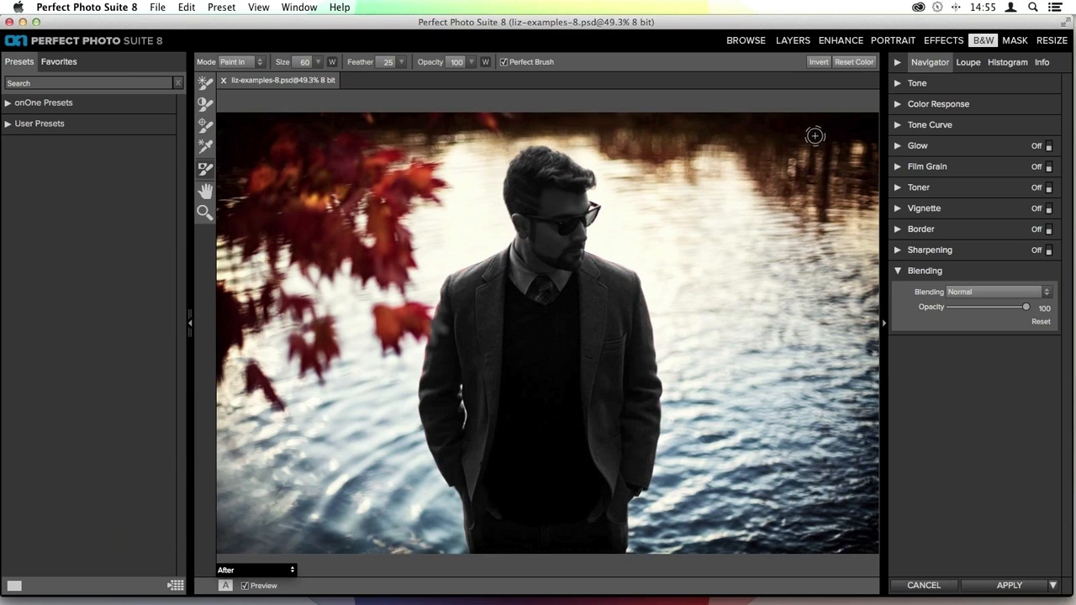
click(852, 64)
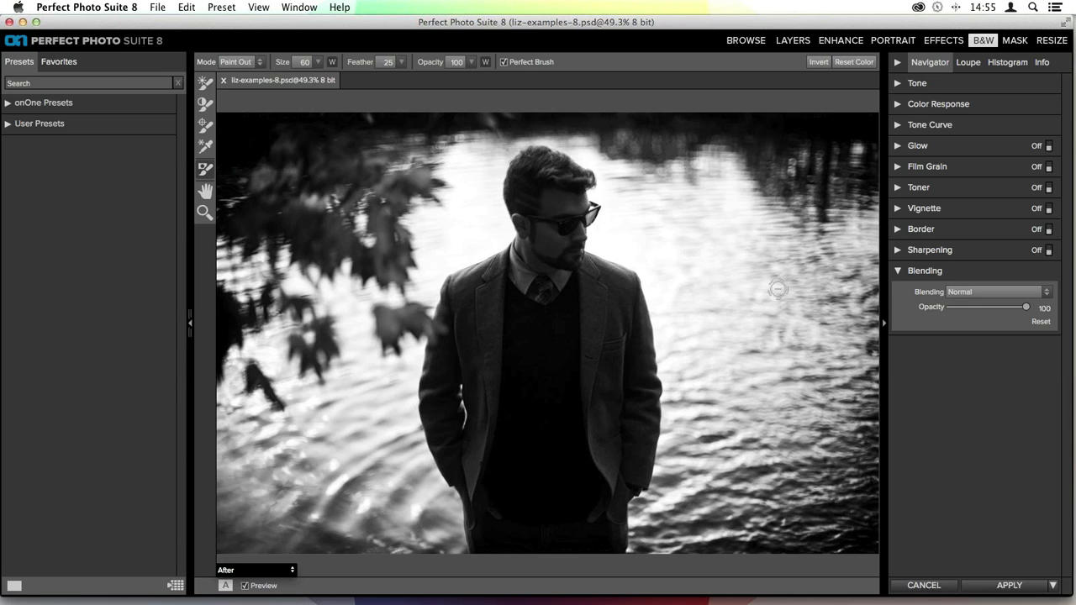
key(super+z)
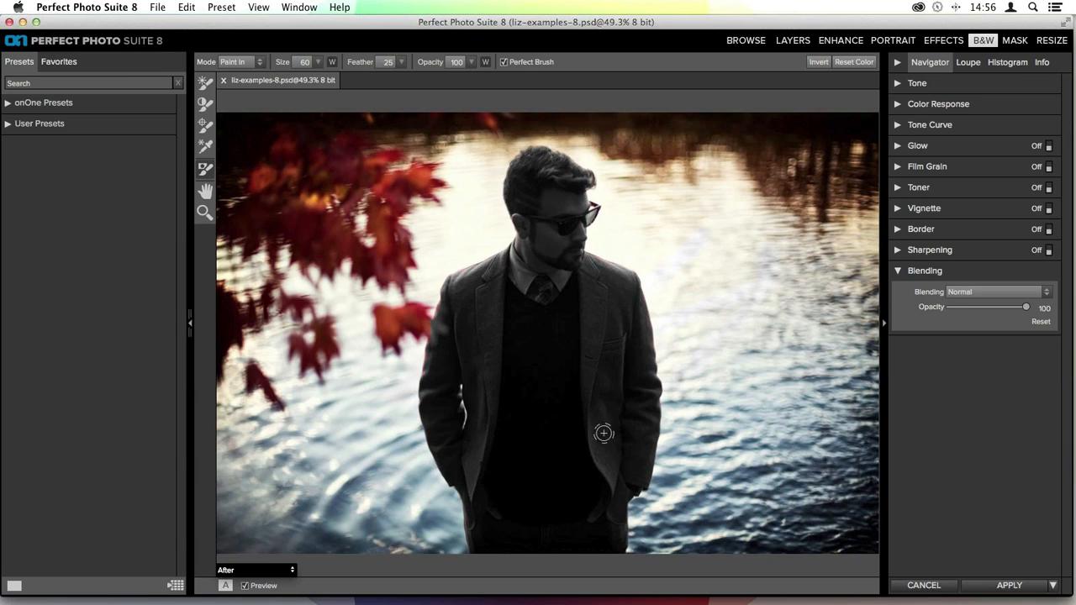
Step: Try painting the red leaves with the masking brush, undo the painting, and reset the color mask
mouse_move(604, 433)
mouse_down()
mouse_move(676, 495)
mouse_move(330, 255)
mouse_move(485, 244)
mouse_move(477, 253)
mouse_move(327, 139)
mouse_move(349, 191)
mouse_move(318, 360)
mouse_up()
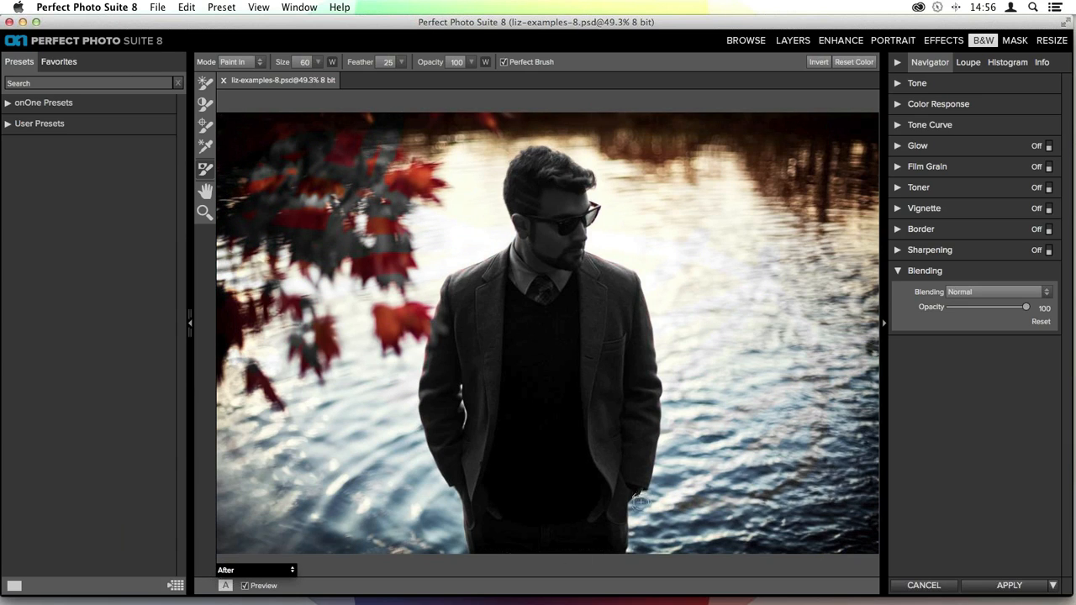
key(super+z)
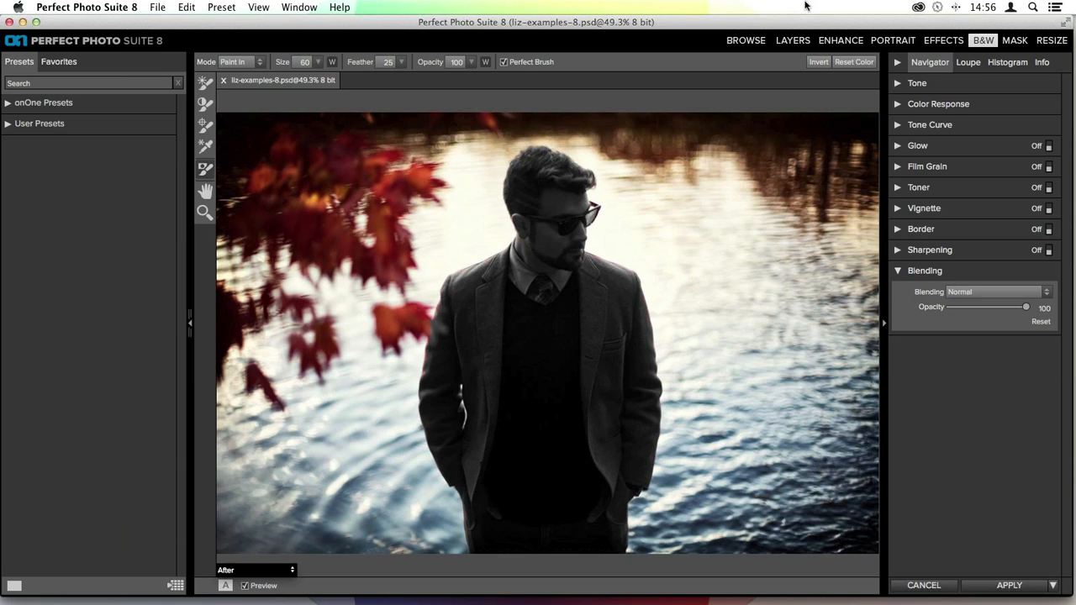
click(847, 61)
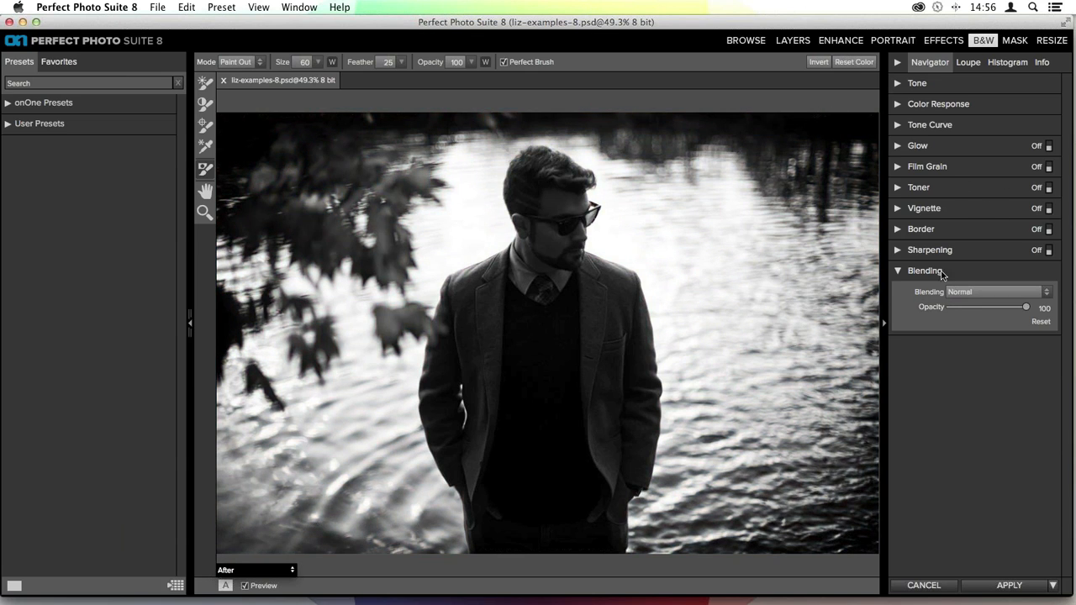
Step: Collapse the Blending settings and expand the Sharpening and Tone Curve settings
click(900, 273)
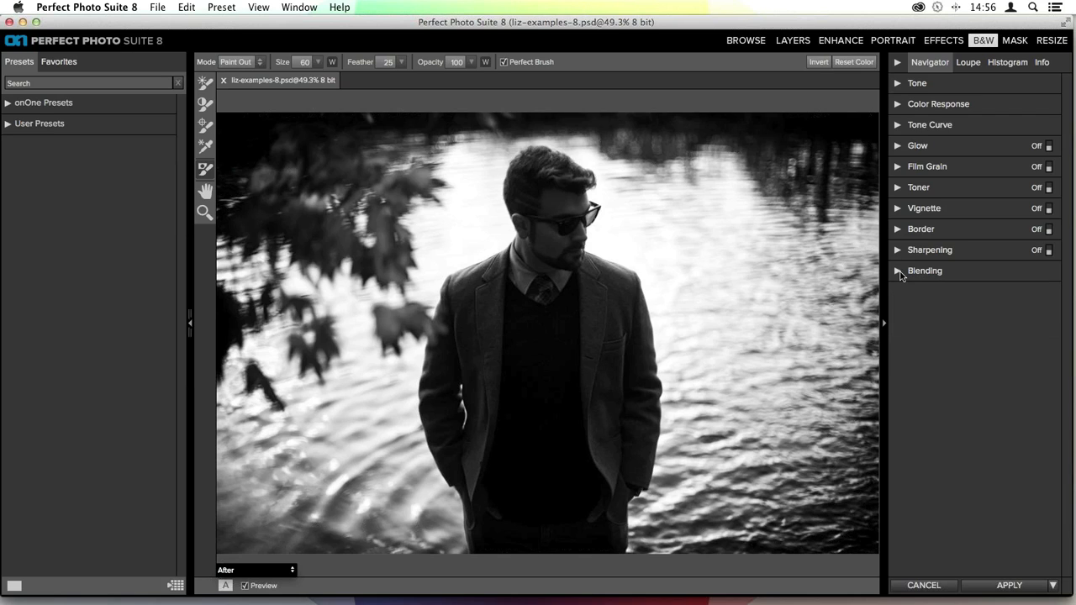
click(931, 250)
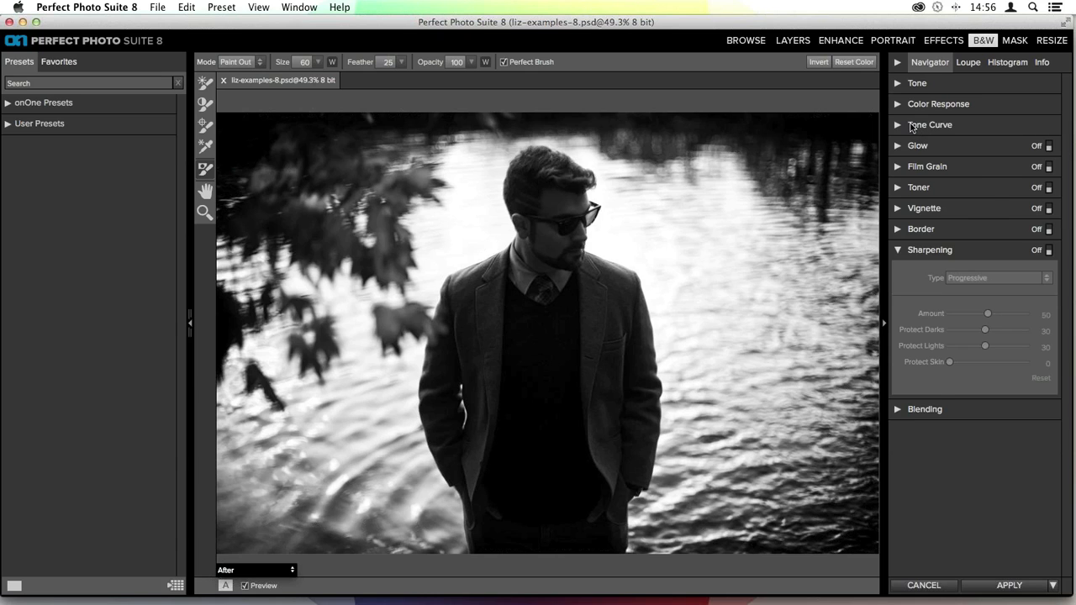
click(917, 126)
scroll(967, 269, down, 2)
scroll(967, 272, up, 2)
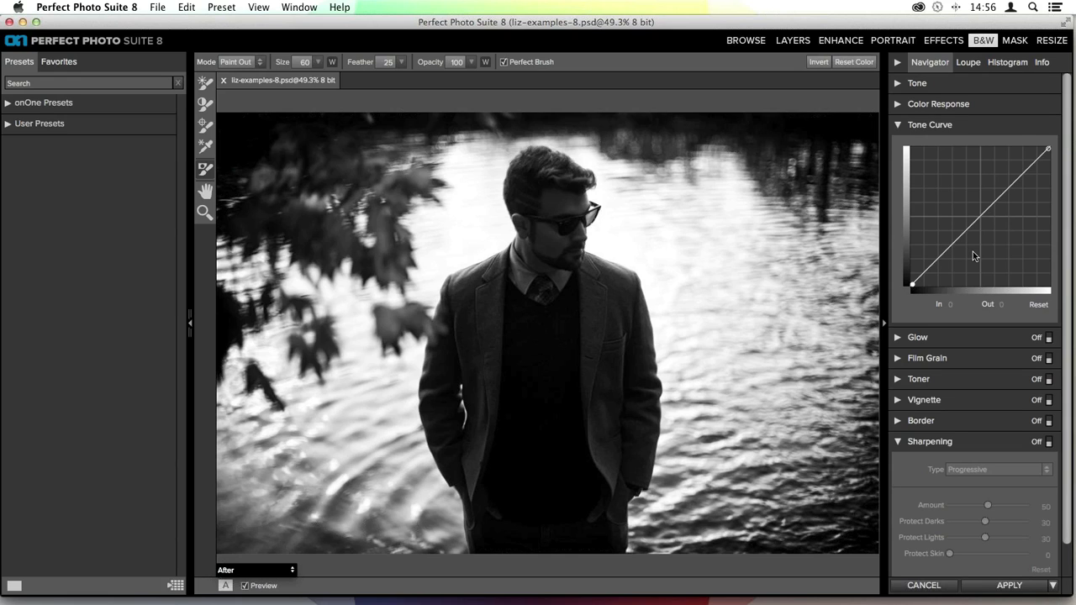
scroll(998, 308, down, 2)
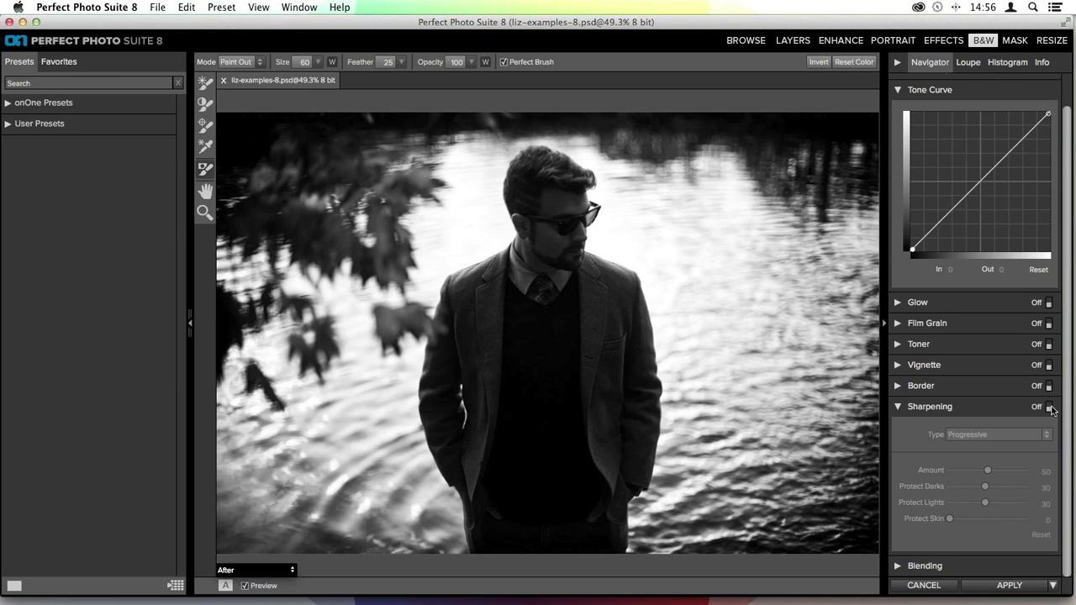
Step: Turn on sharpening with the Progressive type and view the man's face and jacket at 100%
click(1049, 408)
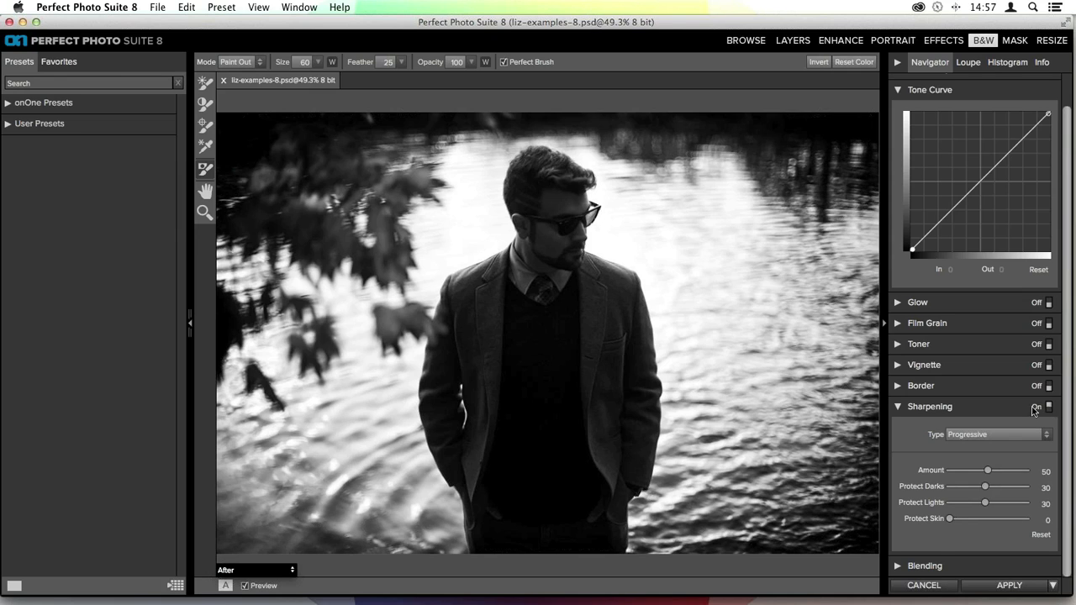
click(968, 436)
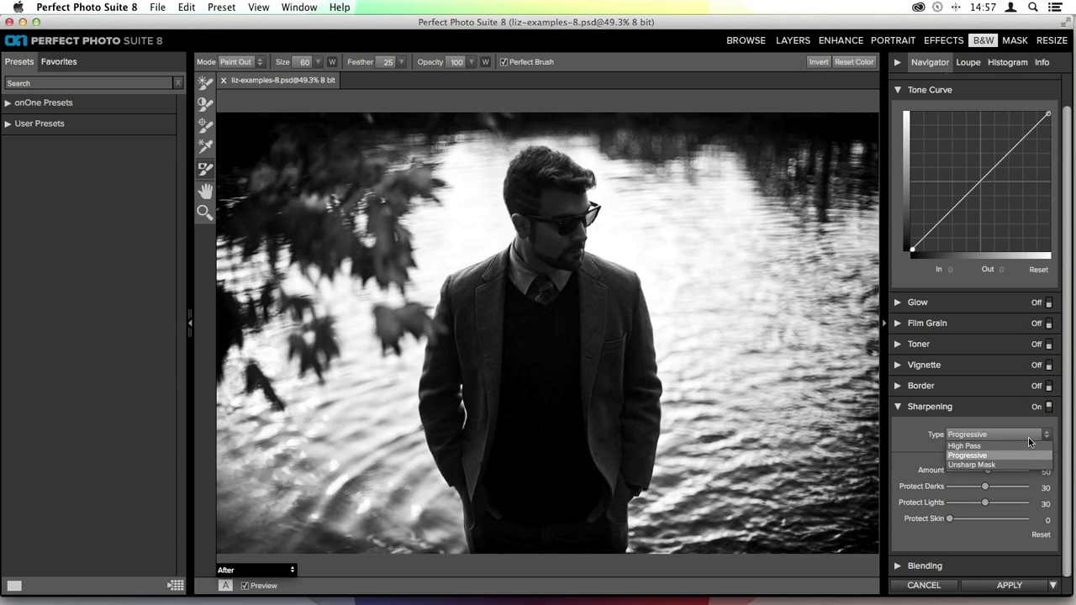
click(988, 456)
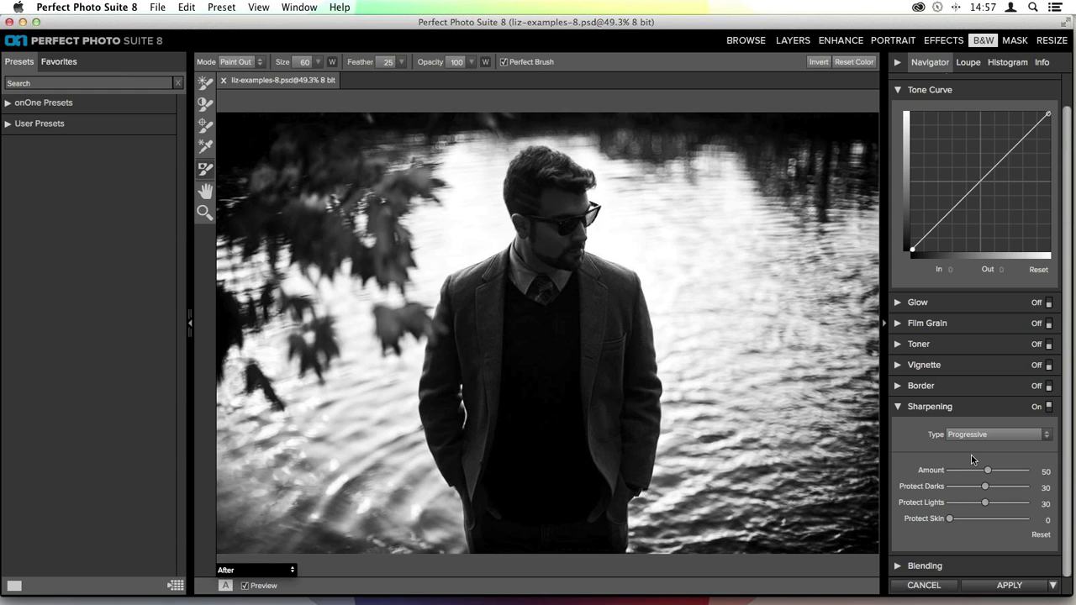
key(super+alt+0)
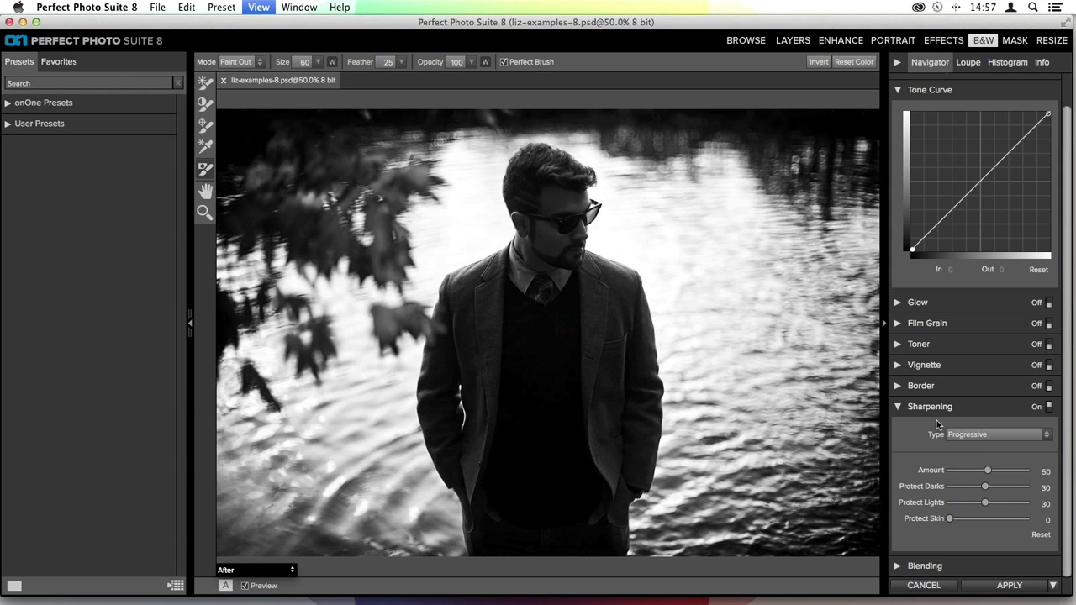
drag(656, 220, 593, 307)
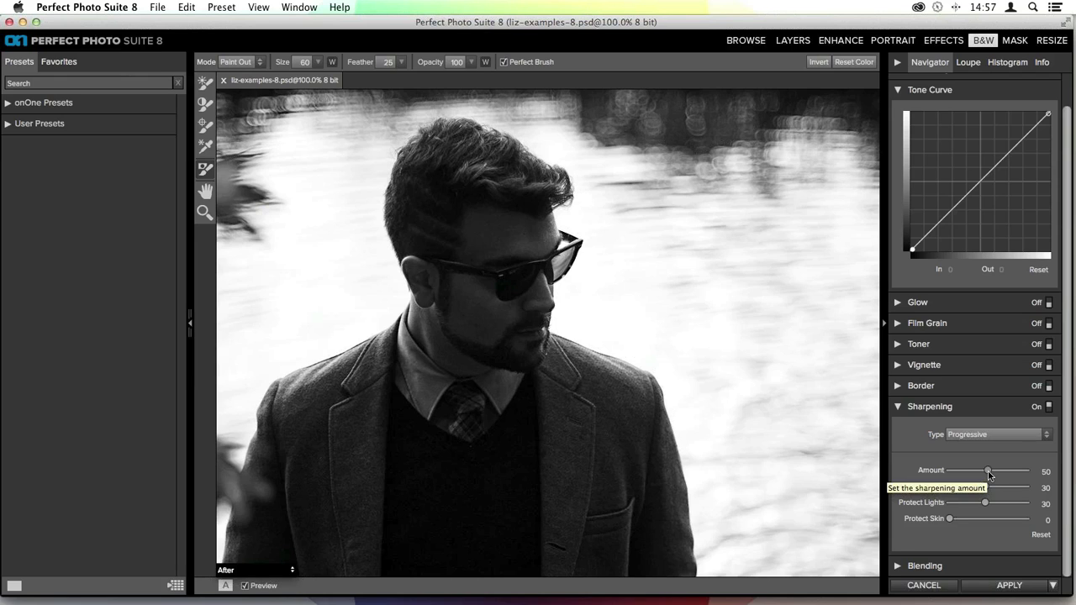
Step: Try sharpening amounts of 13, 85, 39 and 100, leaving Amount at 49 and Protect Darks at 55
drag(989, 475, 961, 478)
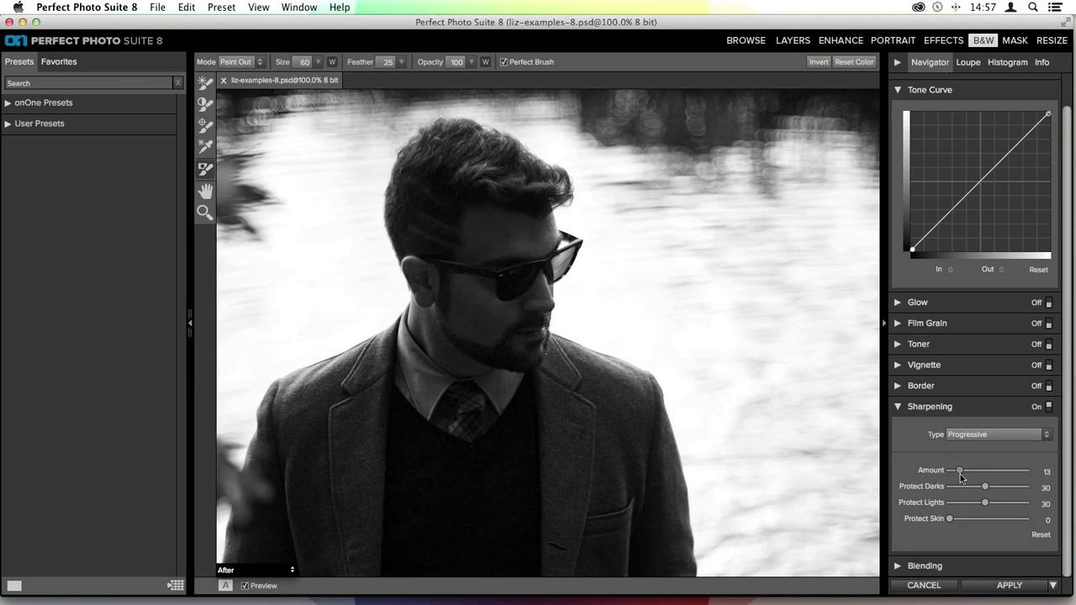
click(1015, 486)
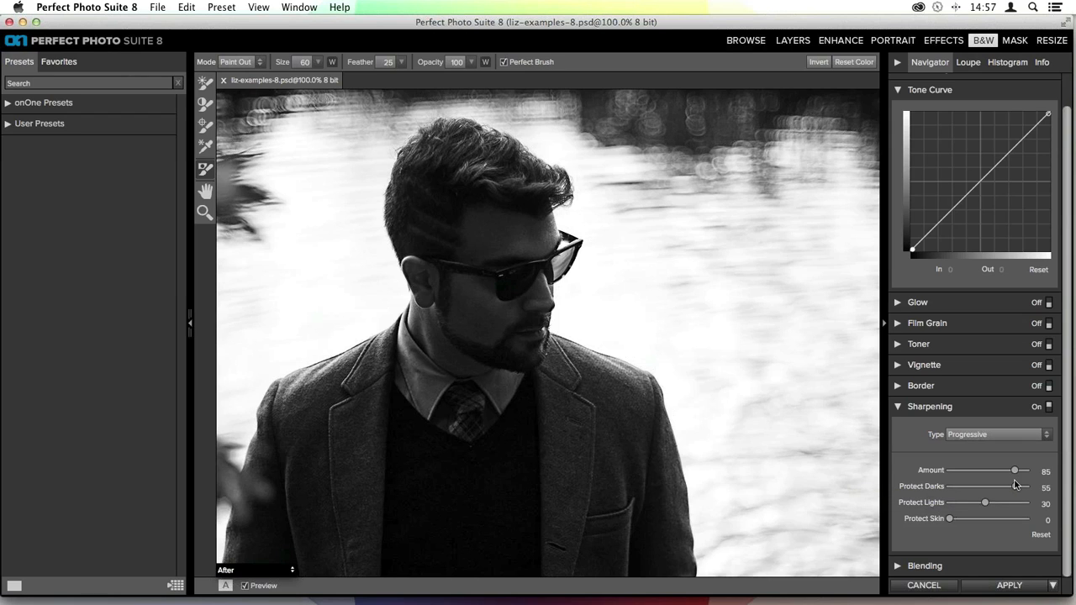
drag(1016, 471, 979, 474)
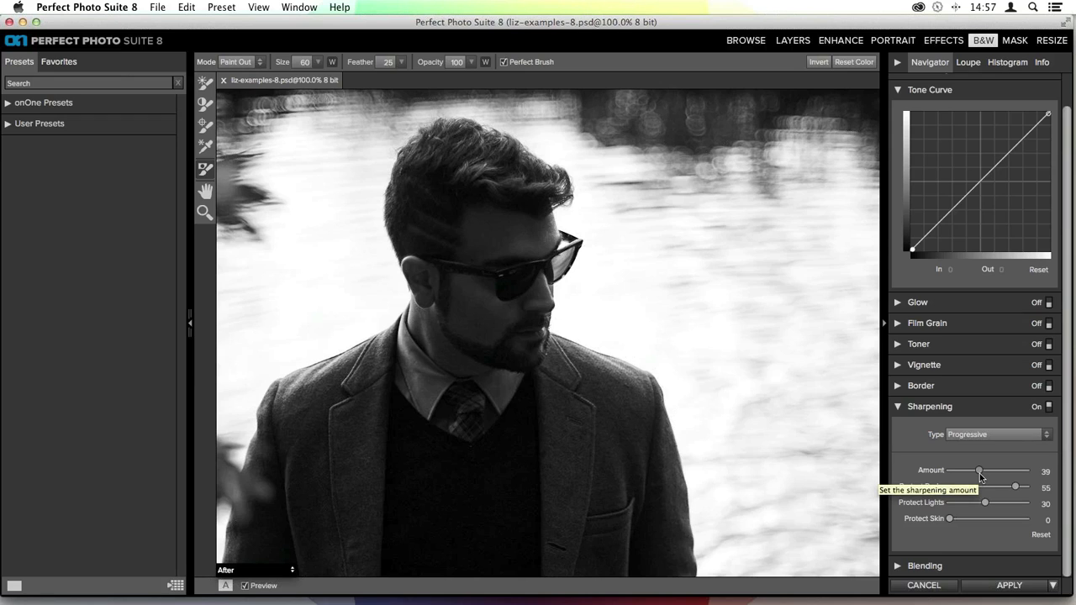
drag(981, 475, 1027, 471)
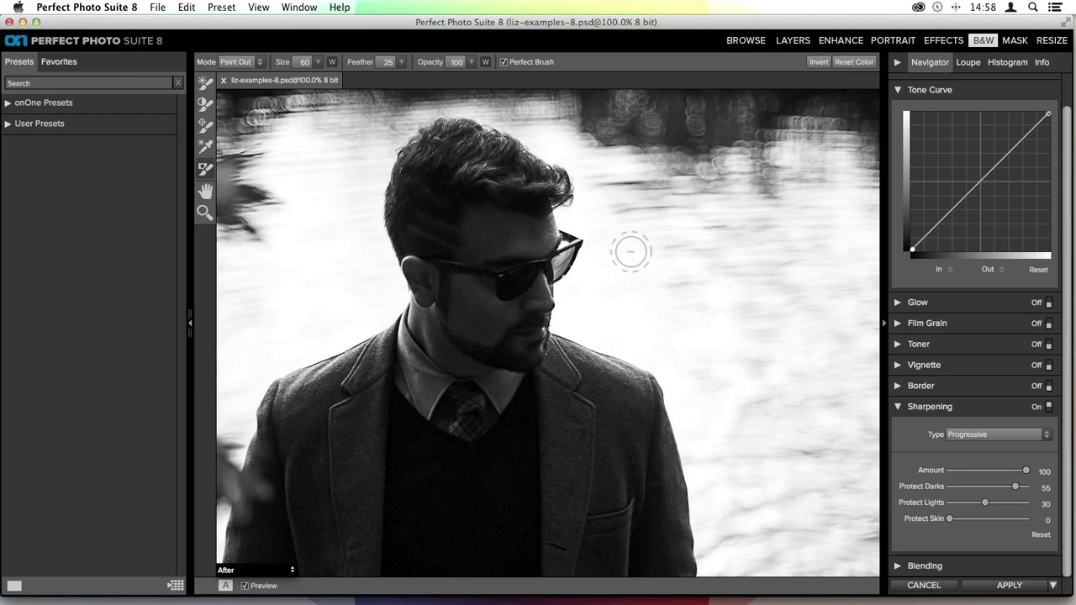
click(988, 471)
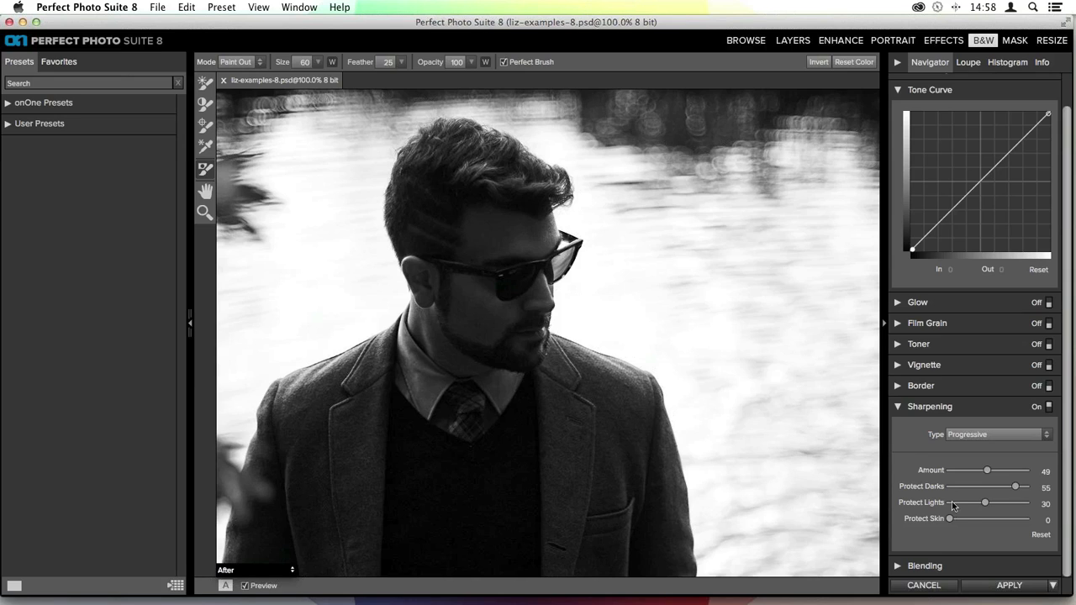
Step: Set the sharpening's Protect Lights and Protect Darks to 0, and view the man's collar and chin at 200%
drag(986, 503, 885, 503)
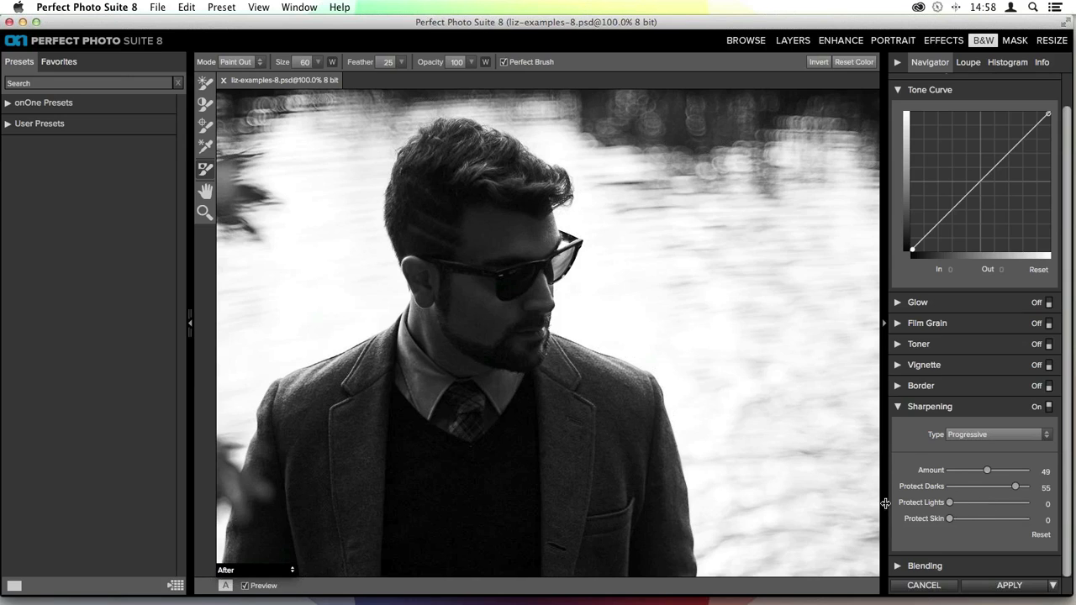
double_click(1016, 486)
key(super+equal)
mouse_move(425, 427)
mouse_down()
mouse_move(503, 303)
mouse_move(497, 346)
mouse_up()
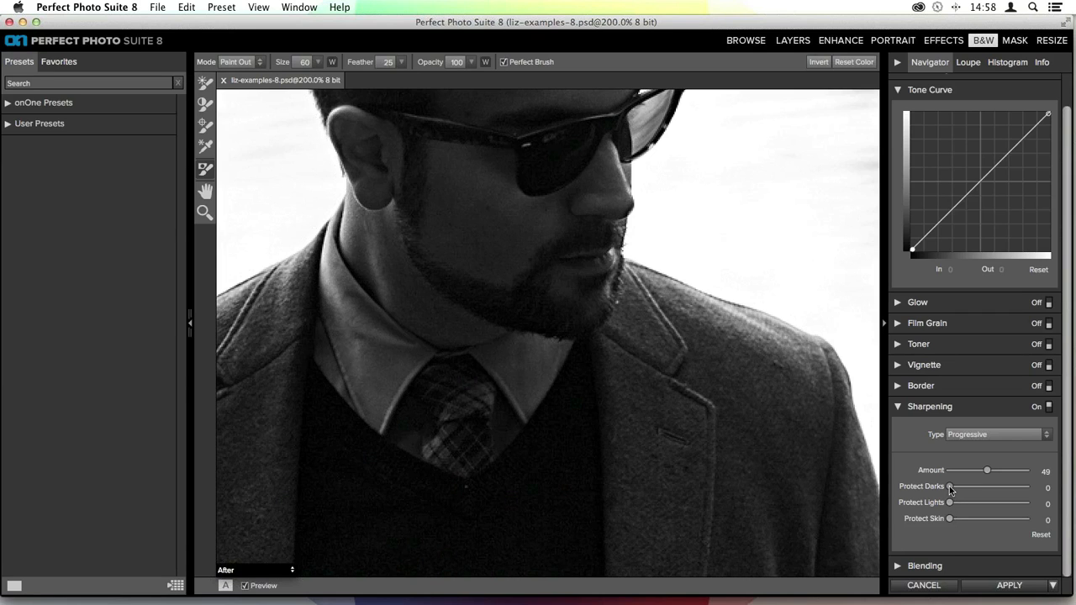
Step: Raise the sharpening Amount to 80, and try Protect Darks at 64 before setting it to 34
click(1008, 473)
drag(1008, 474, 1012, 473)
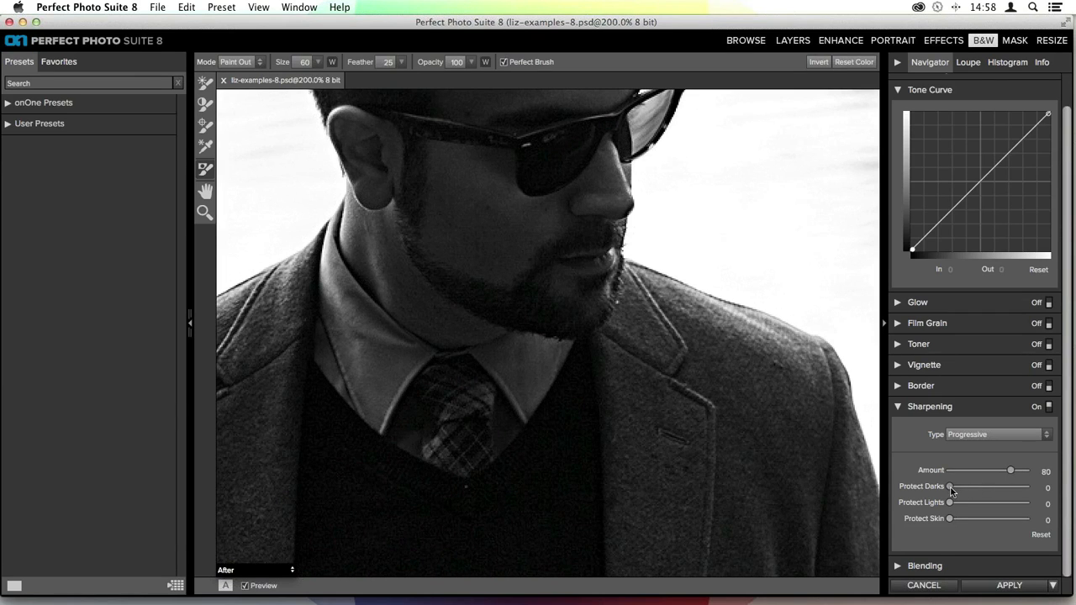
drag(951, 491, 1072, 503)
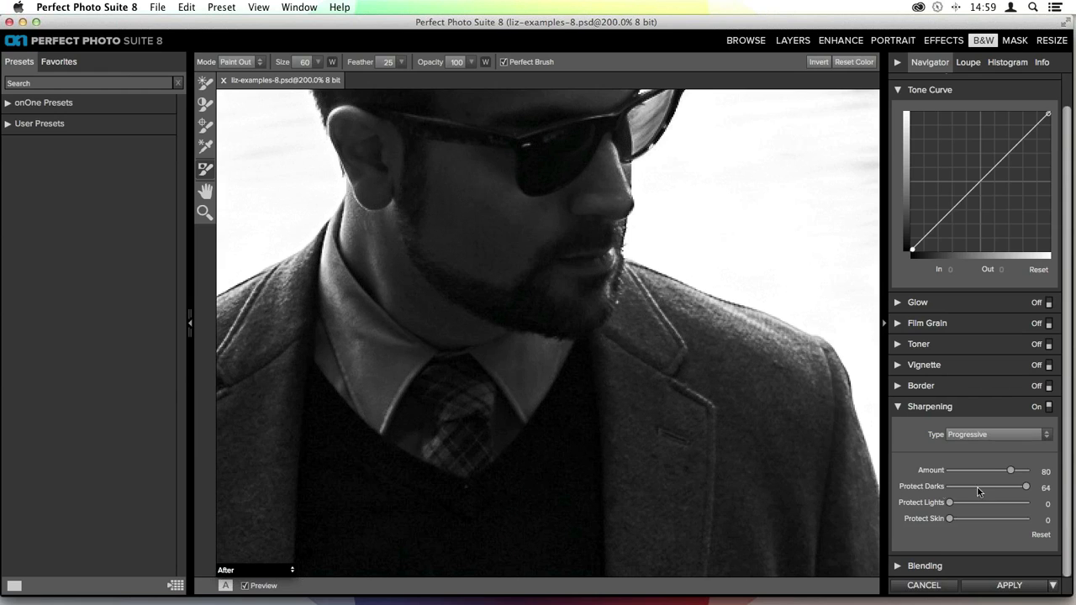
drag(1026, 486, 991, 492)
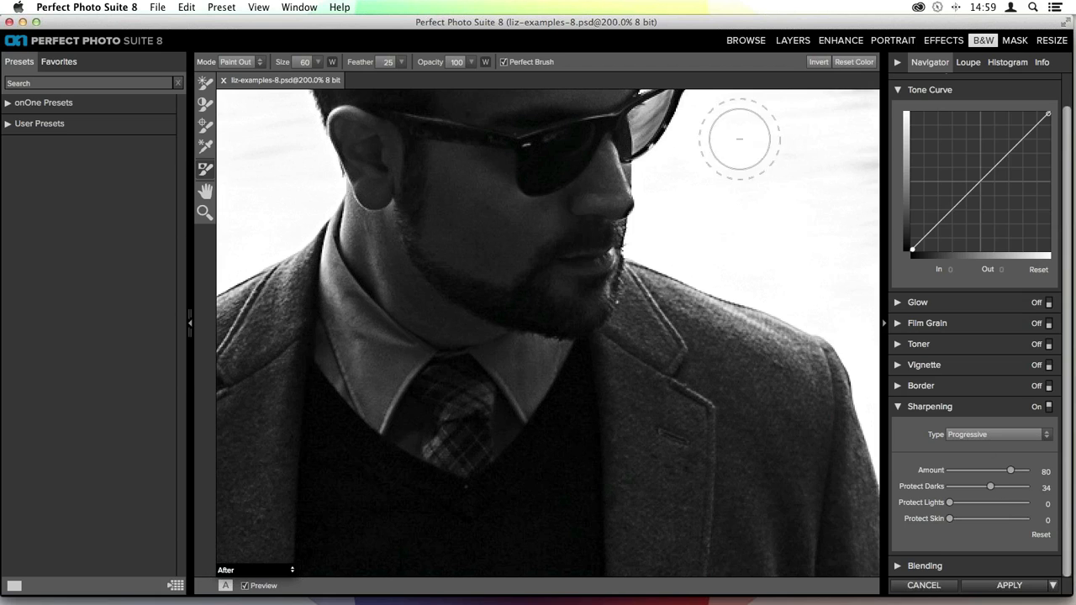
Step: Fit the whole photo in view, turn sharpening off and collapse its settings
key(super+0)
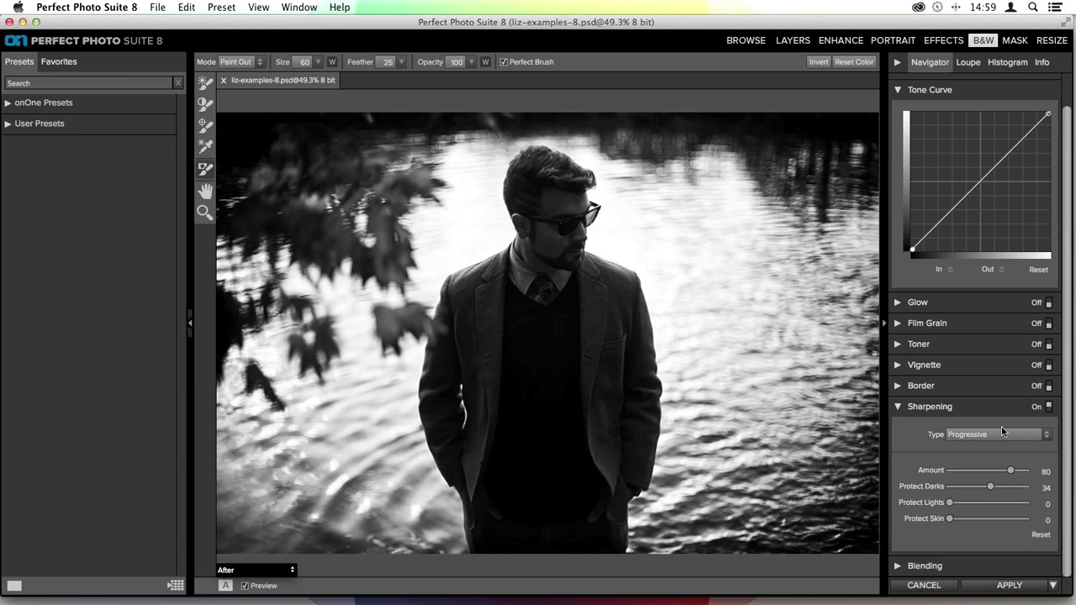
click(1049, 407)
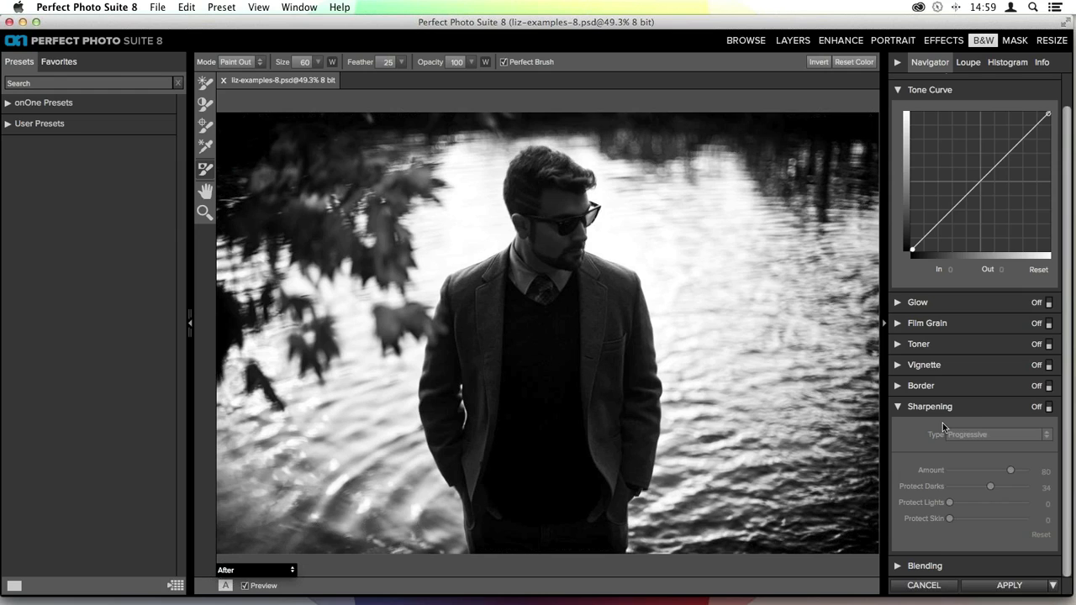
click(907, 407)
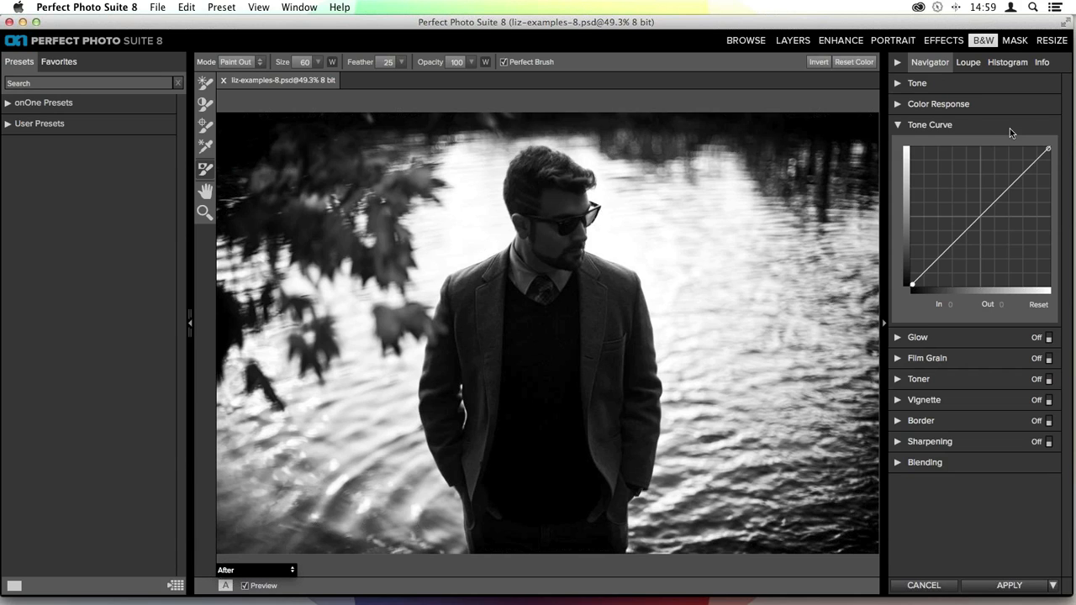
Step: Add a midpoint to the tone curve, pull it down to In 189, Out 77, and return it to In 129, Out 126
mouse_move(404, 600)
click(980, 216)
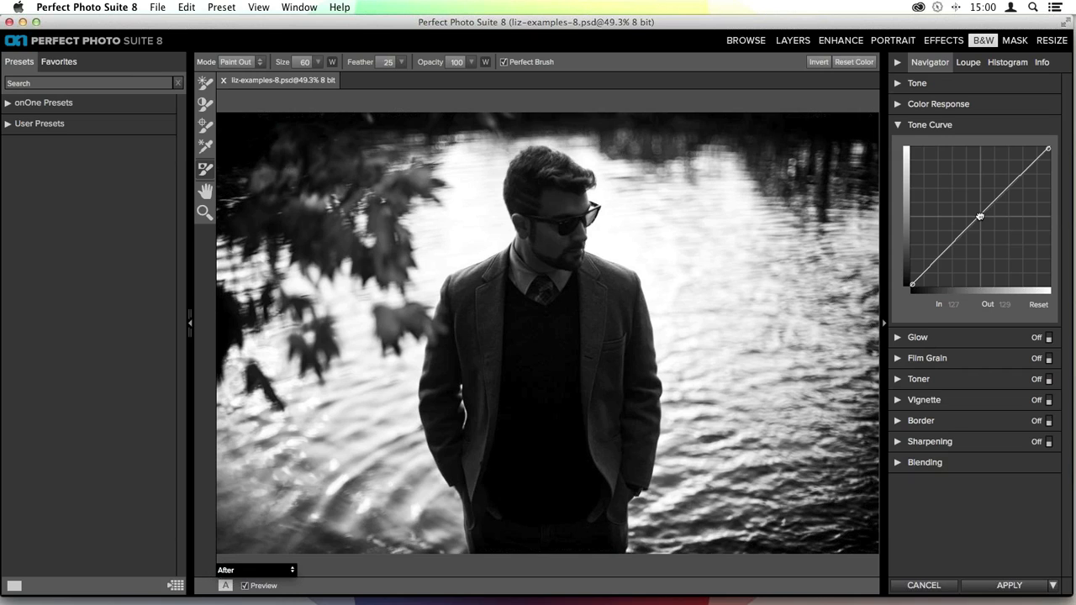
drag(979, 216, 1014, 245)
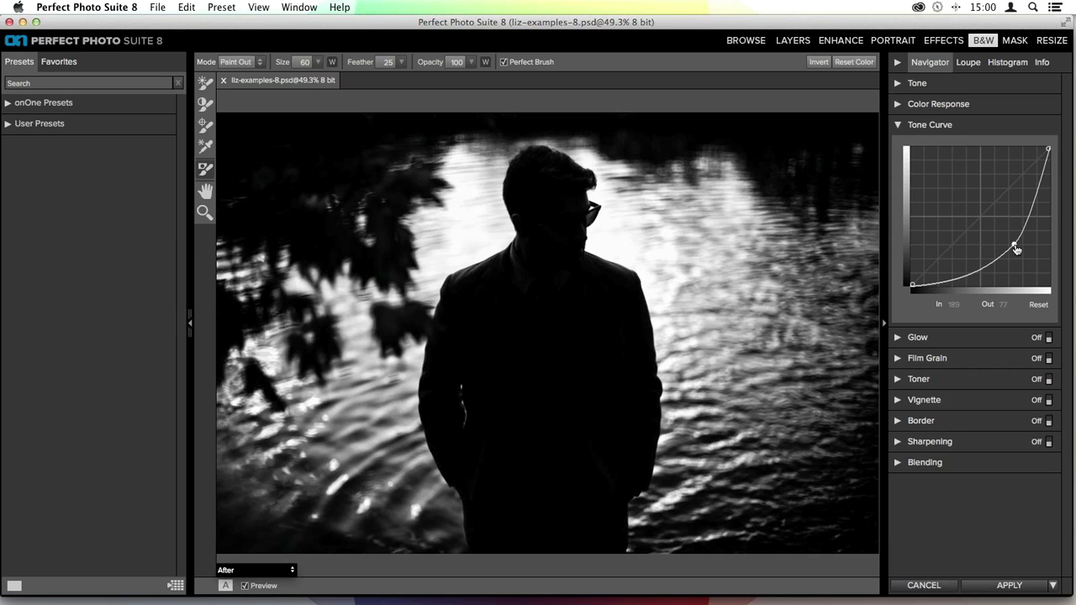
drag(1014, 245, 981, 217)
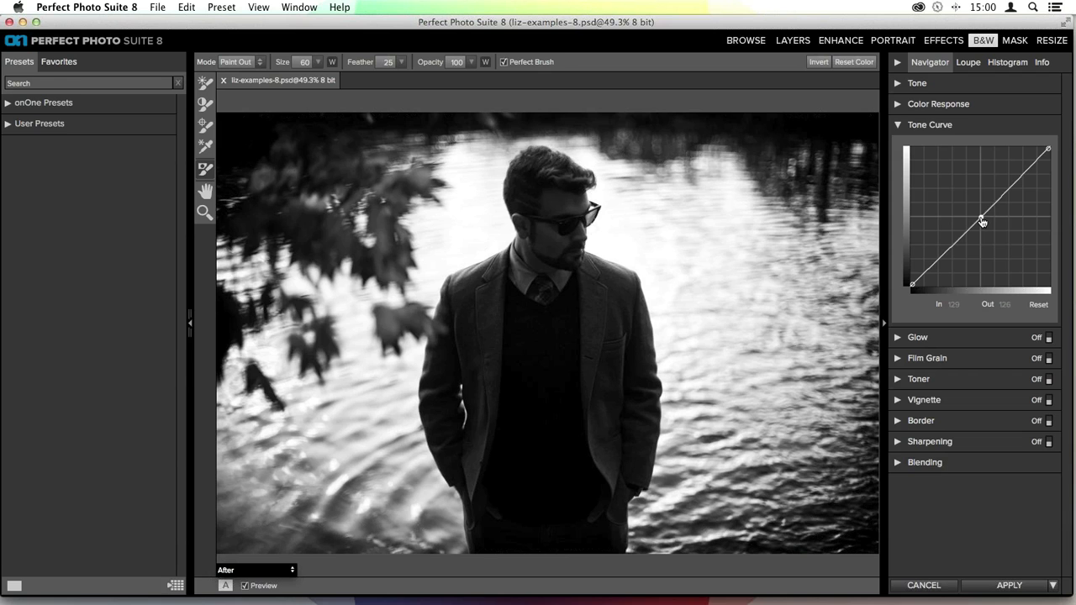
Step: Expand the Tone settings, try Brightness at 100, and bring it back to 2
click(917, 83)
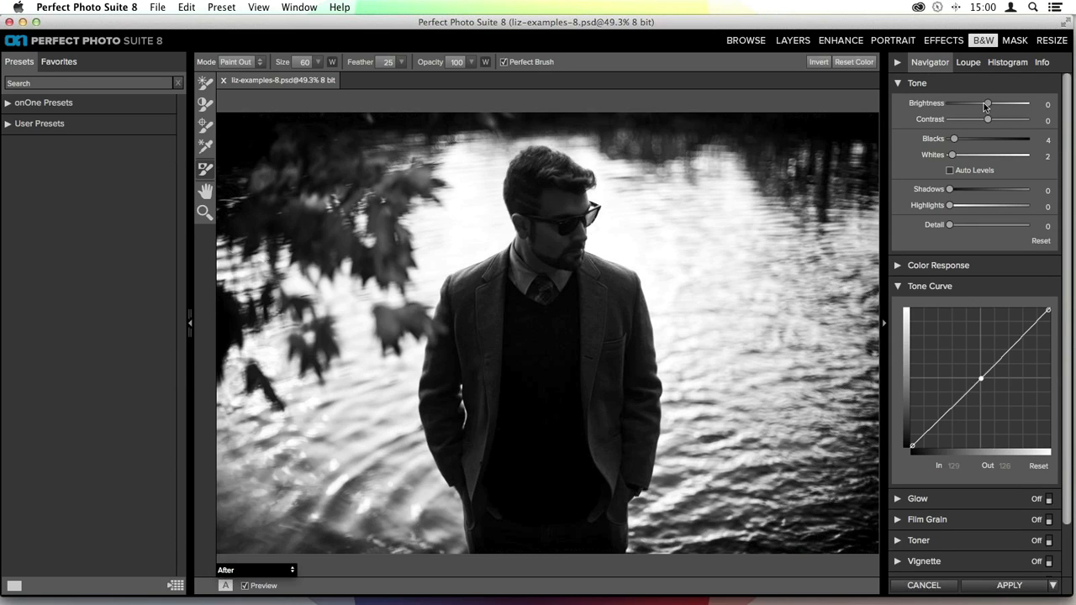
drag(988, 103, 1073, 110)
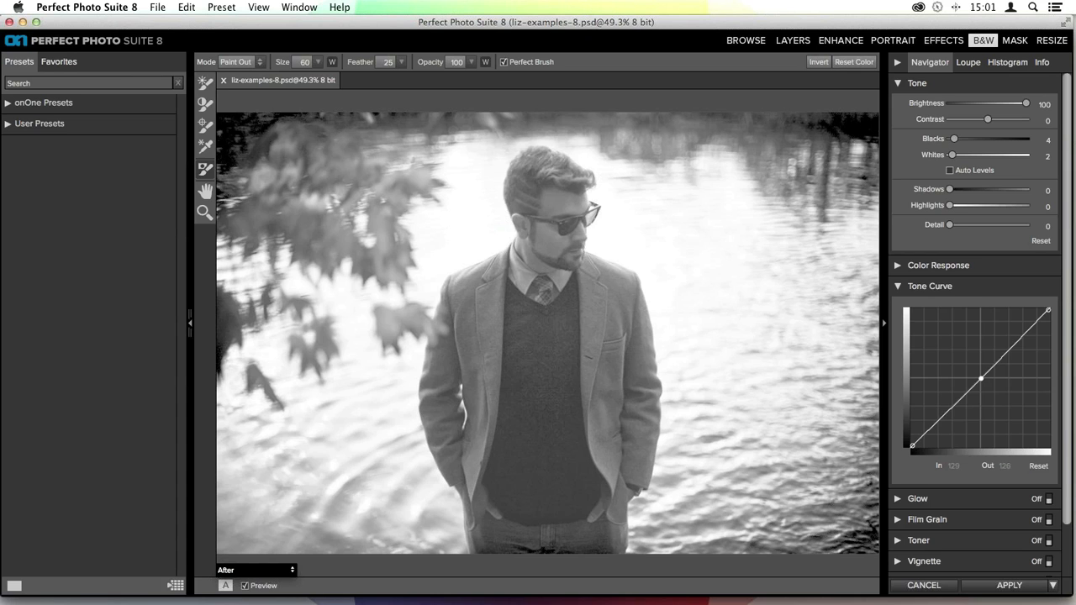
drag(1026, 103, 989, 104)
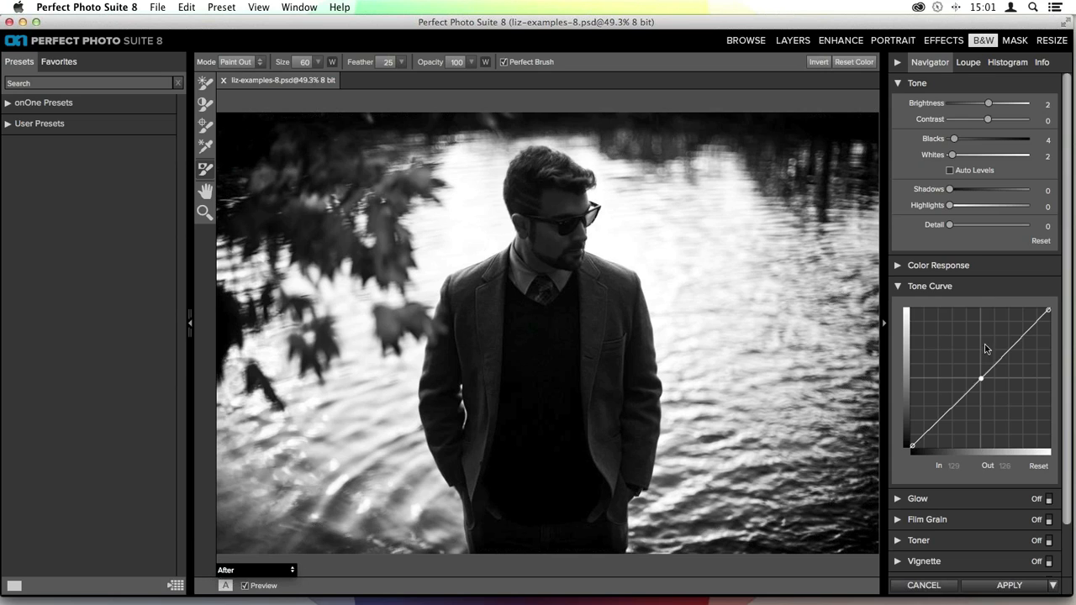
Step: Lift the tone curve's midpoint to In 87, Out 165 to brighten the midtones
drag(981, 379, 958, 358)
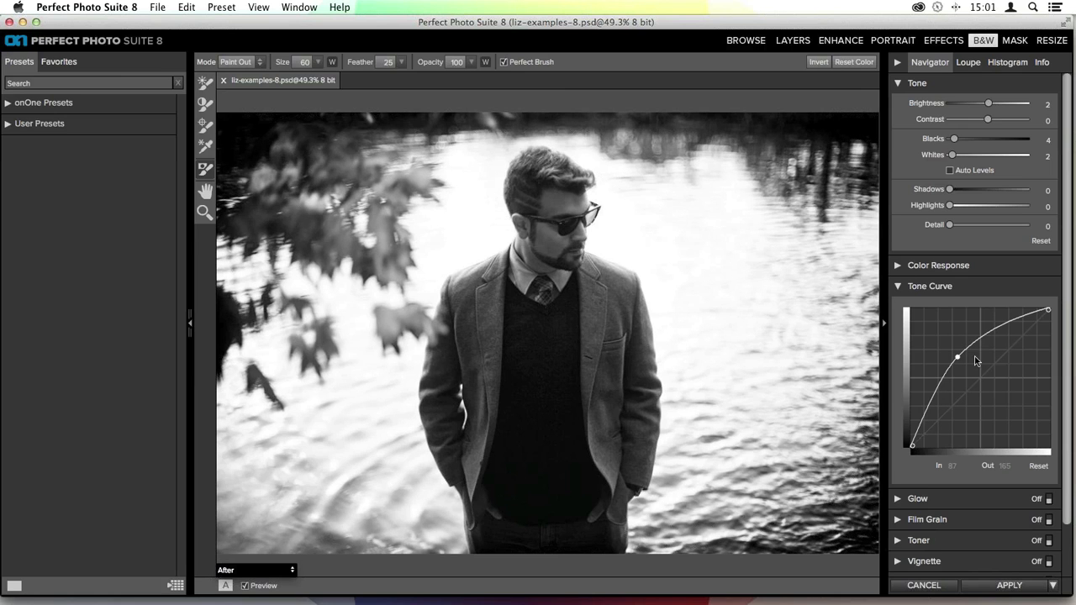
Step: Pull the tone curve's midpoint back to In 133, Out 129, and reset the curve
drag(959, 358, 983, 376)
scroll(982, 405, down, 1)
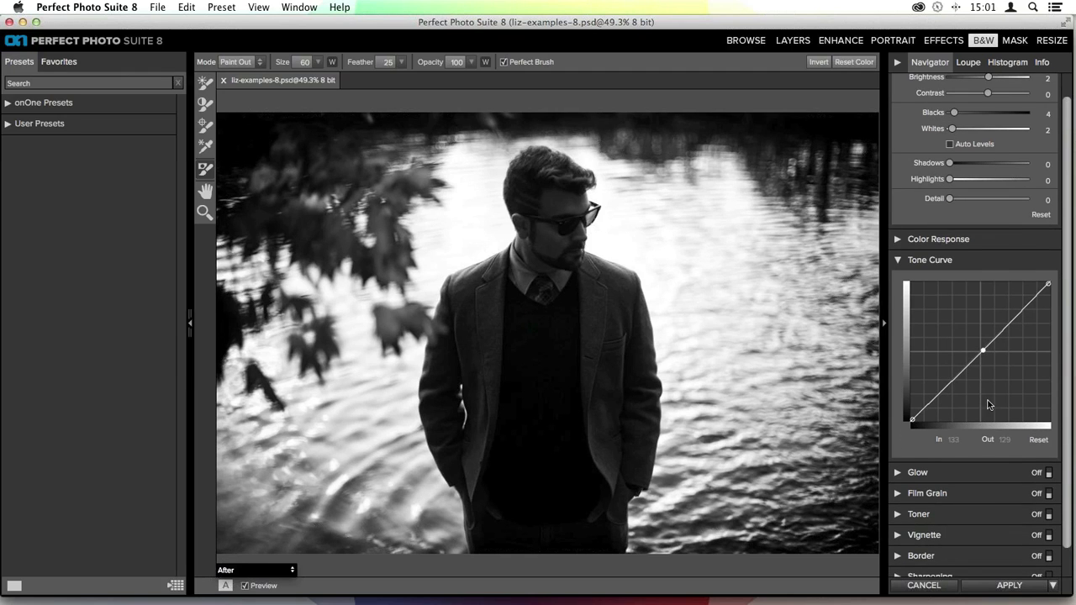
click(1040, 439)
Step: Fade the tone curve: raise the black point to Out 43, lower the white point to Out 230, and lift the midpoint to In 130, Out 156
drag(914, 423, 855, 399)
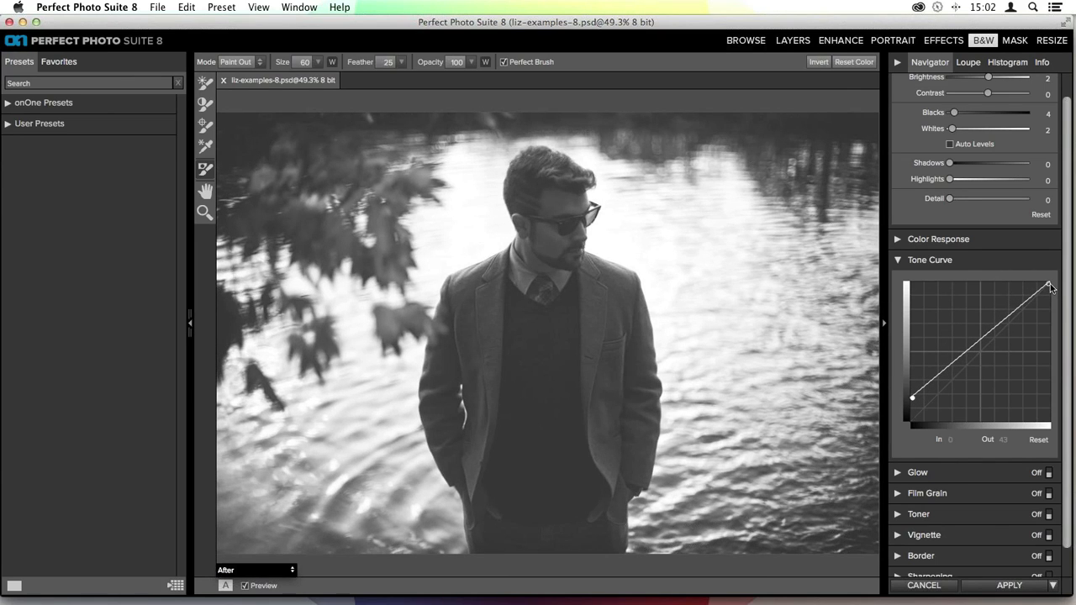
mouse_move(1049, 284)
mouse_down()
mouse_move(1057, 318)
mouse_move(1058, 298)
mouse_up()
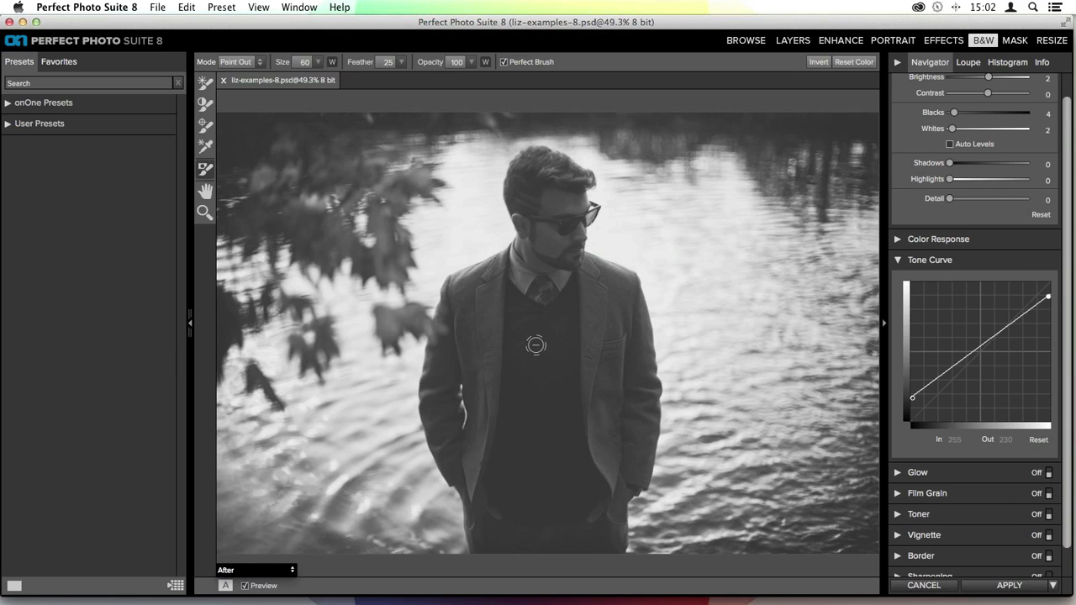
click(984, 344)
mouse_move(984, 345)
mouse_down()
mouse_move(995, 352)
mouse_move(982, 337)
mouse_up()
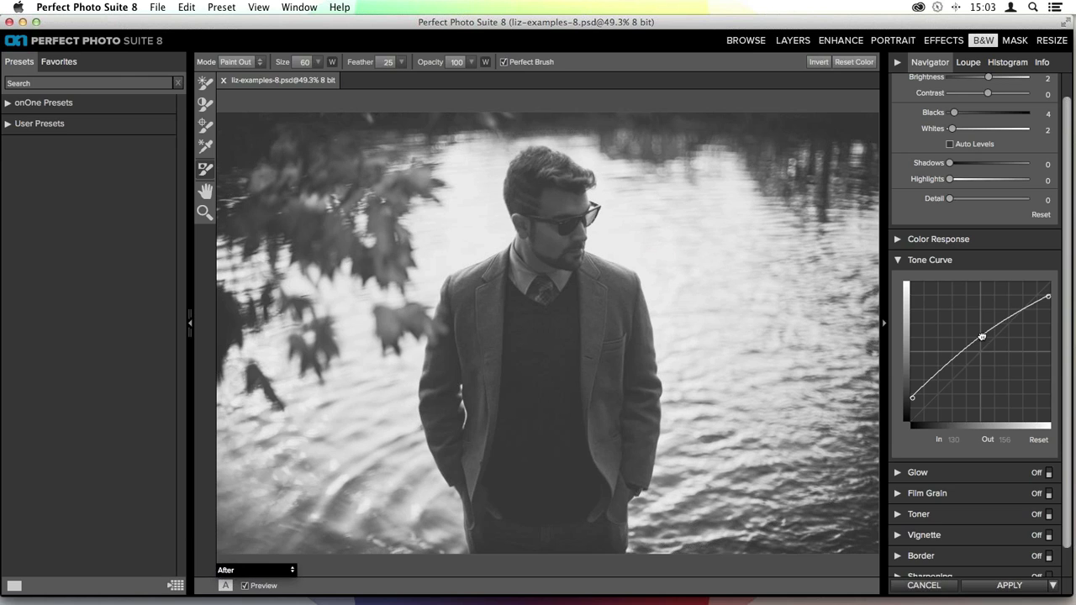
Step: In the Tone settings, set Detail to 20, Blacks to 10 and Whites to 15
scroll(986, 329, up, 1)
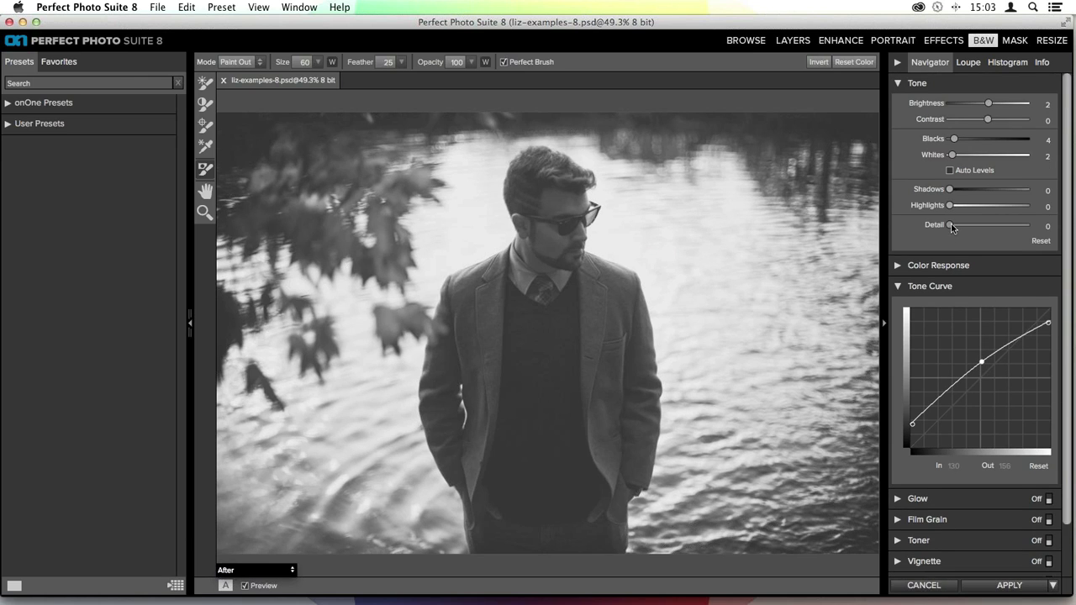
drag(951, 226, 965, 225)
drag(954, 140, 962, 145)
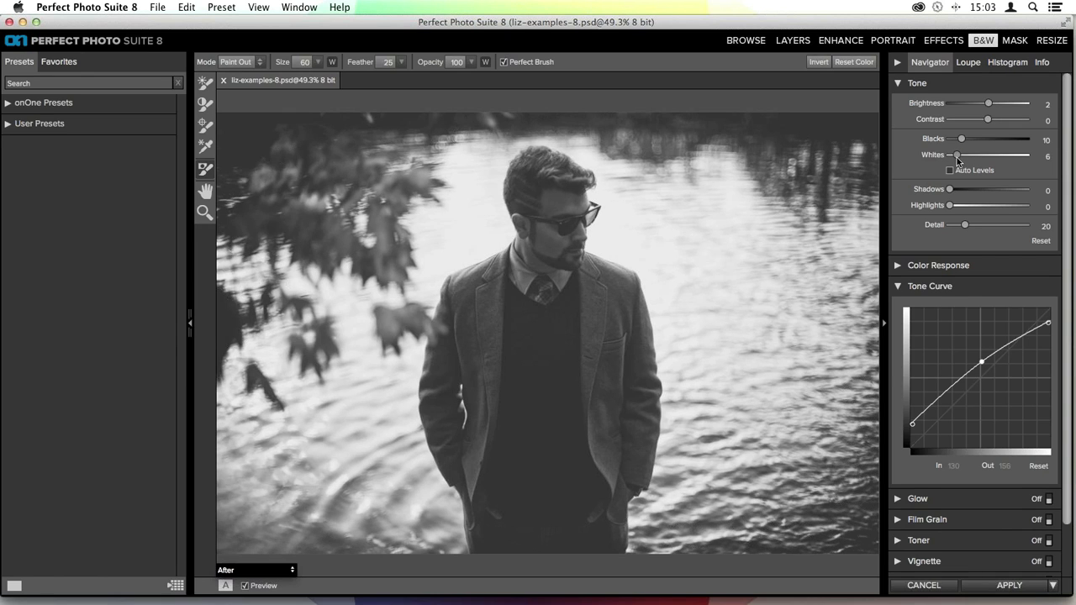
drag(952, 156, 967, 157)
scroll(975, 487, down, 3)
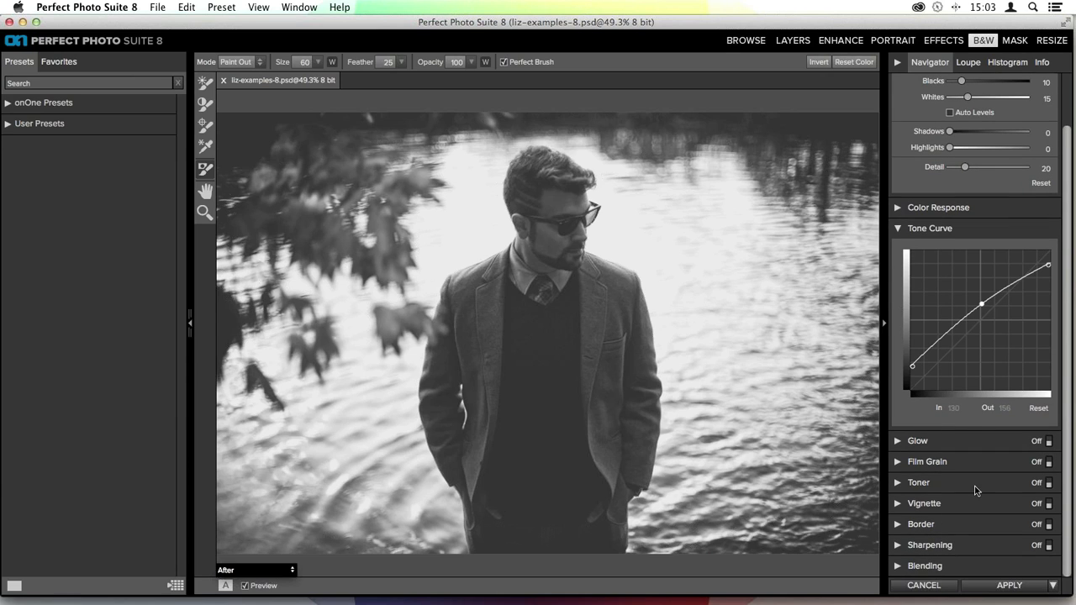
Step: Reset all black and white adjustments to their defaults
click(220, 6)
mouse_move(187, 8)
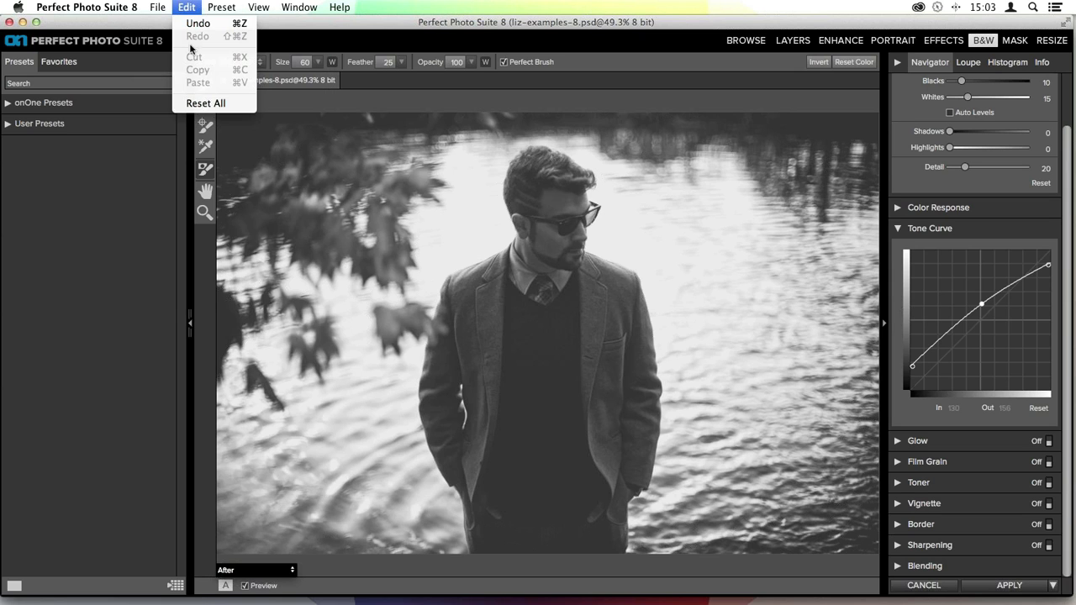
click(199, 104)
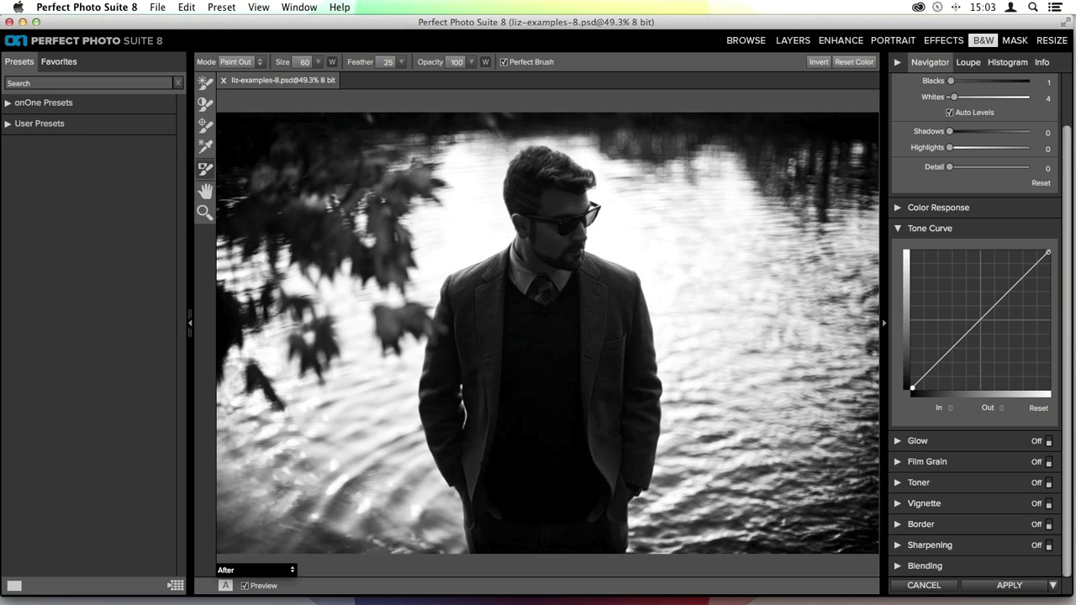
click(184, 7)
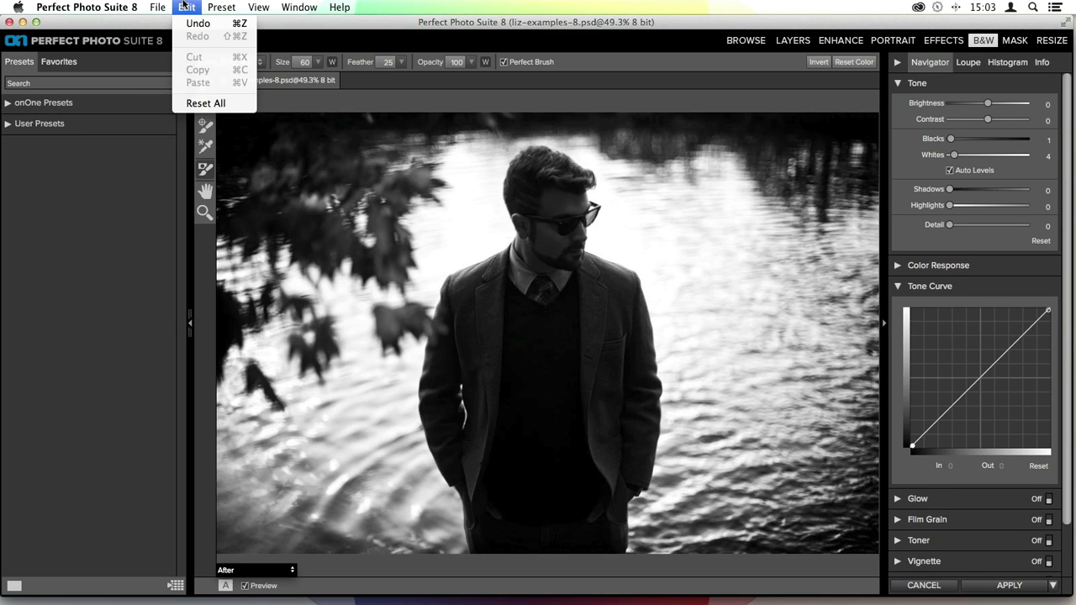
click(227, 104)
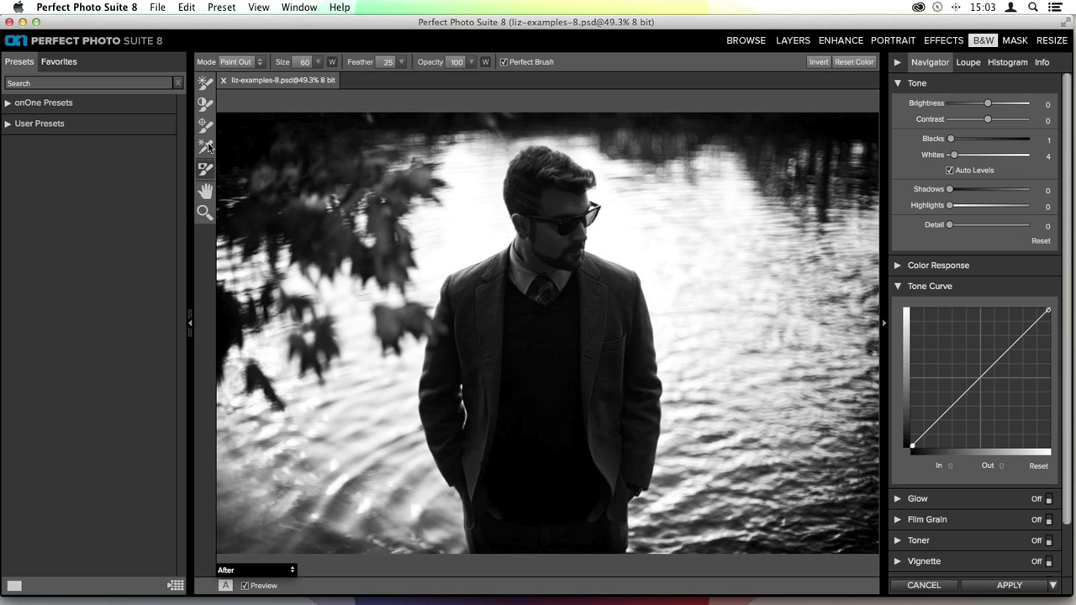
click(196, 7)
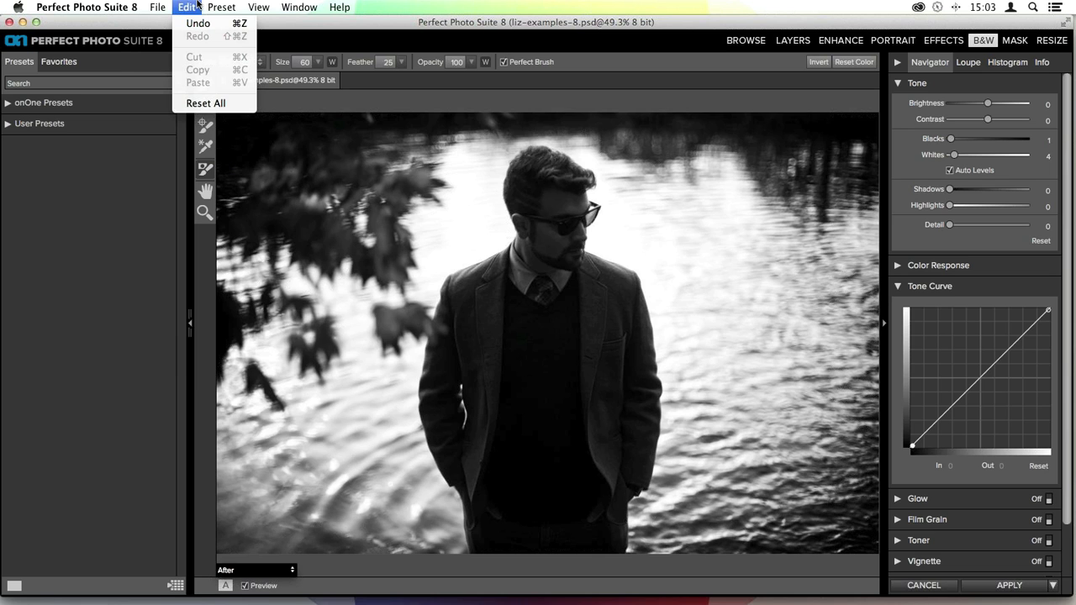
click(197, 4)
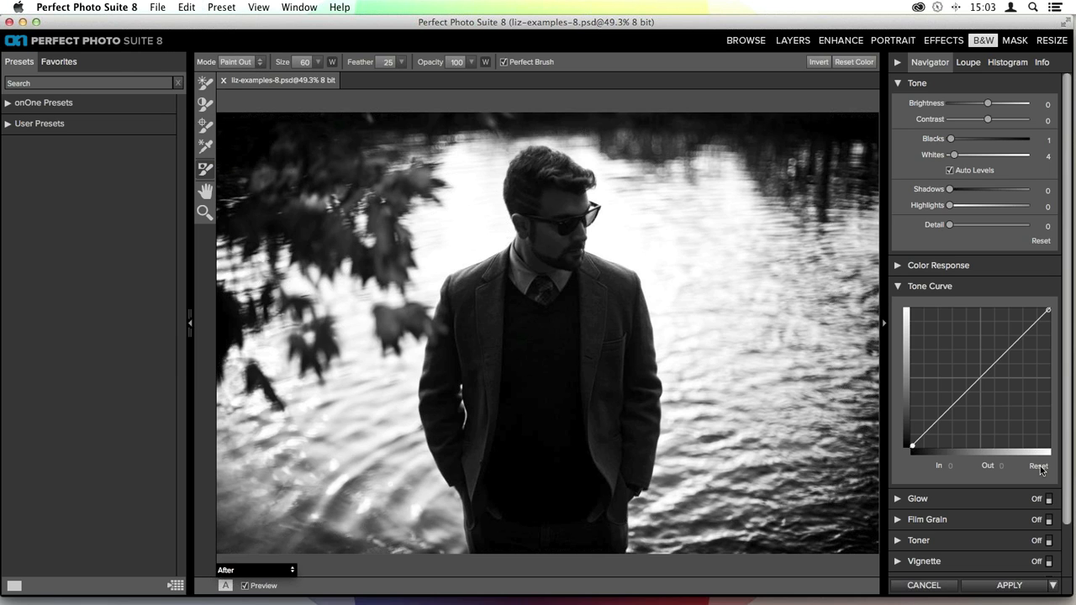
Step: Pull the tone curve's midtones down to In 180, Out 69, and reset the curve
drag(982, 371, 1009, 410)
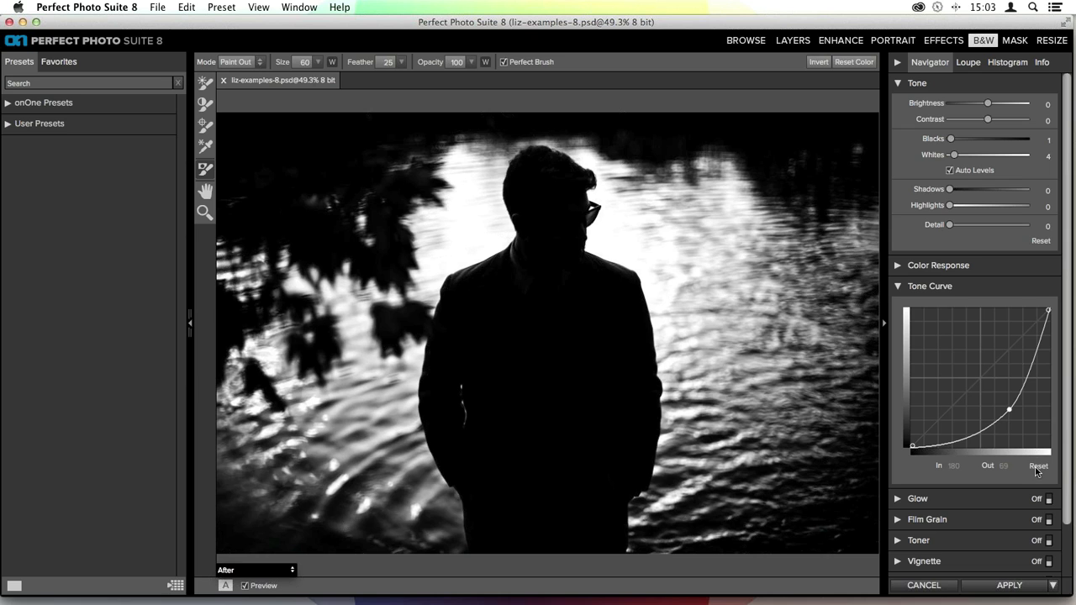
click(1039, 467)
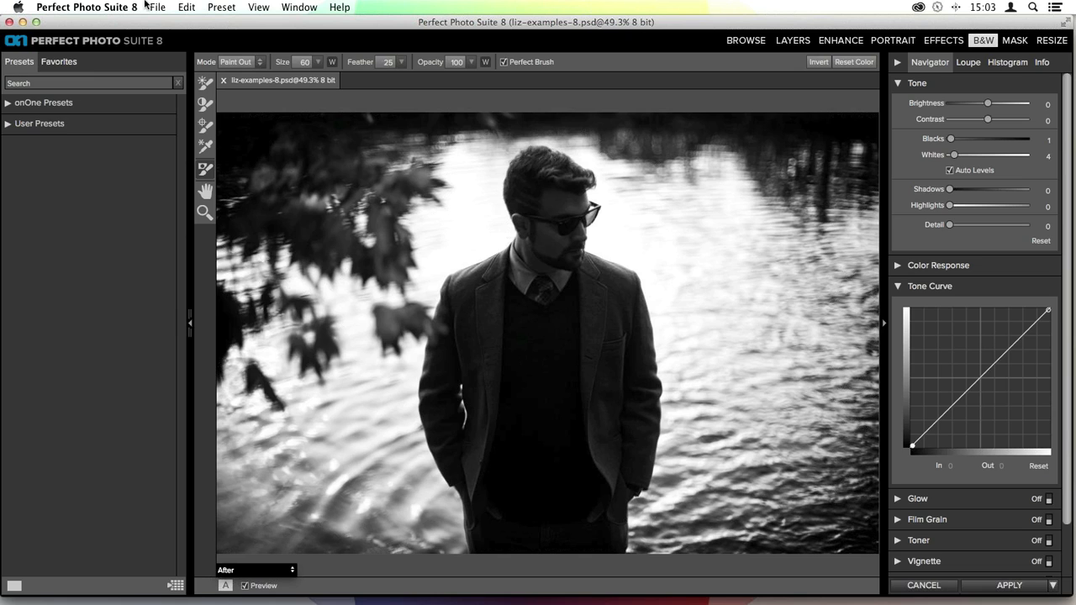
Step: Expand the onOne Presets and turn the preview off and on to compare with the original color photo
click(24, 107)
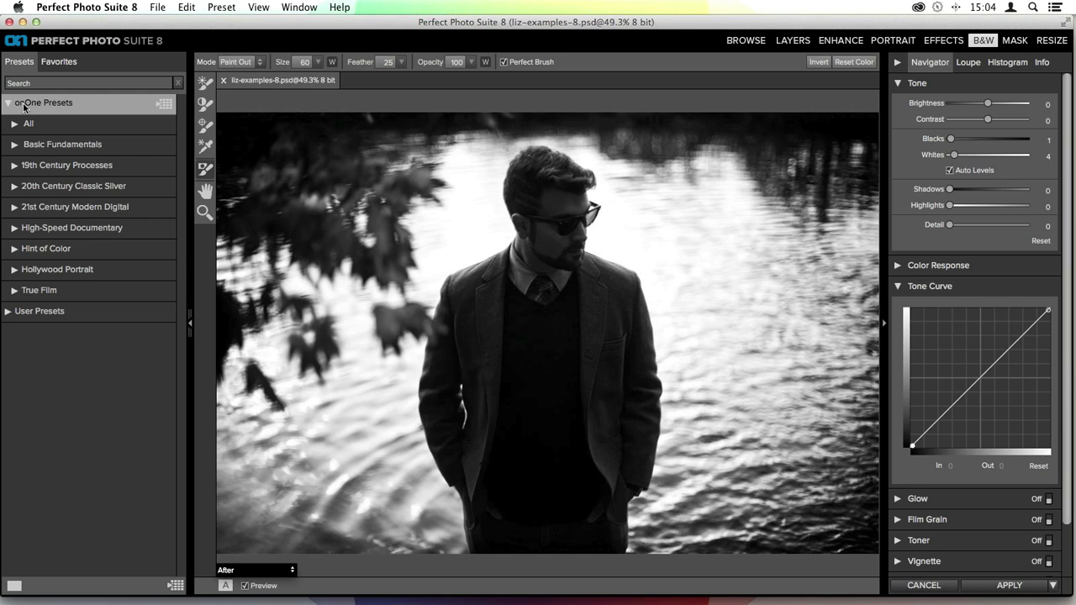
key(super+p)
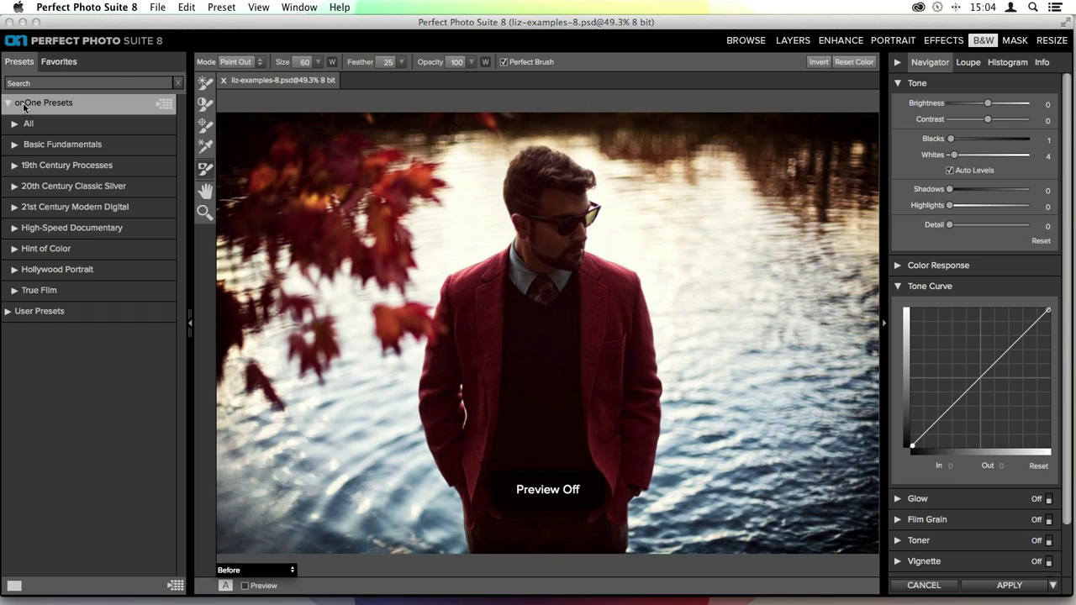
key(super+p)
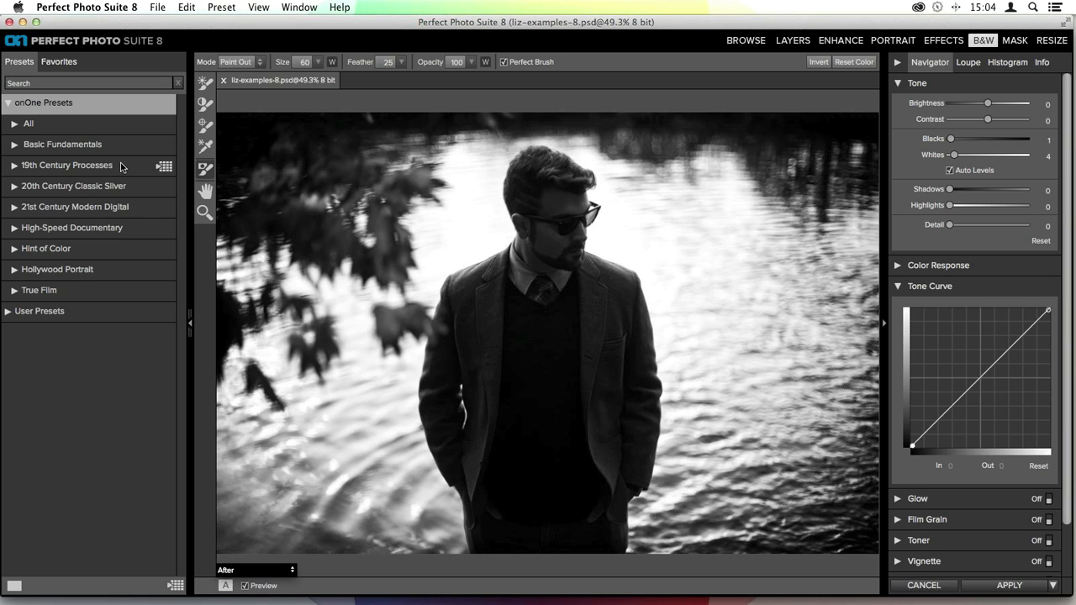
Step: Browse the preset thumbnails in the 19th Century Processes category and collapse it
click(14, 169)
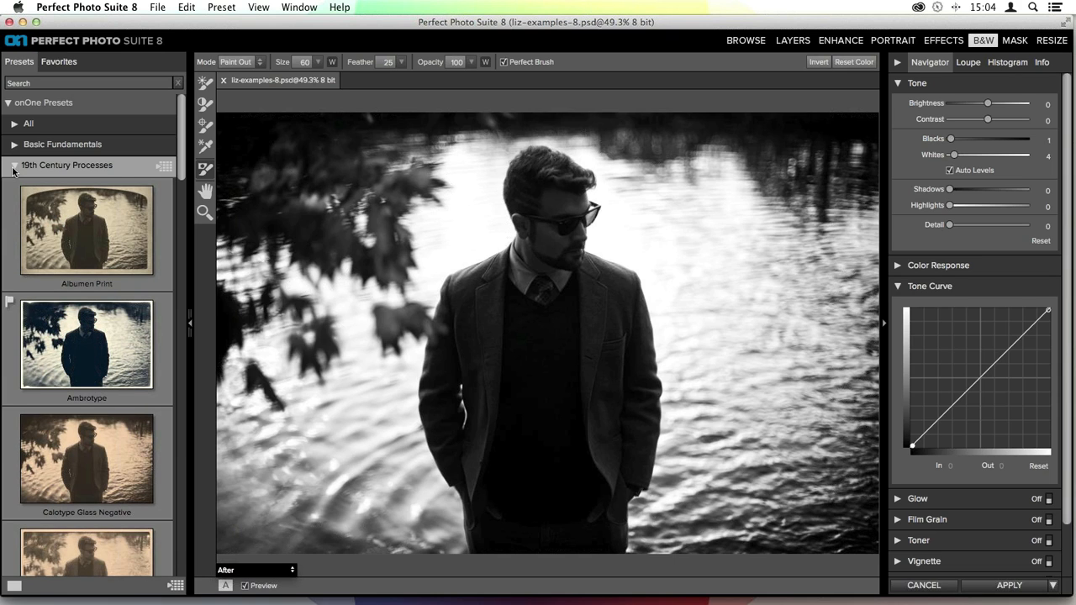
scroll(87, 374, down, 5)
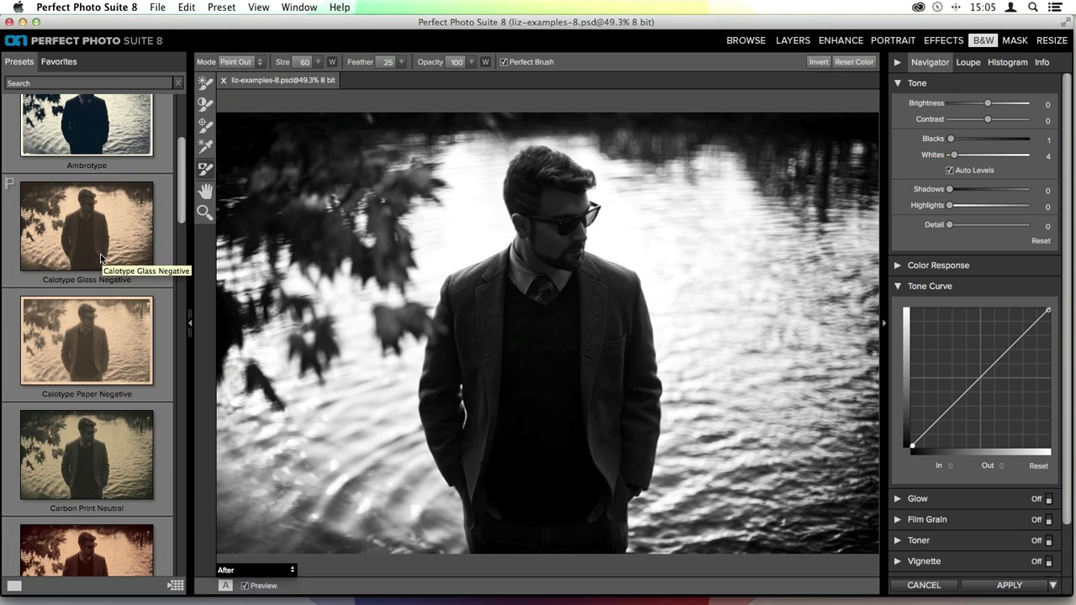
scroll(100, 258, down, 5)
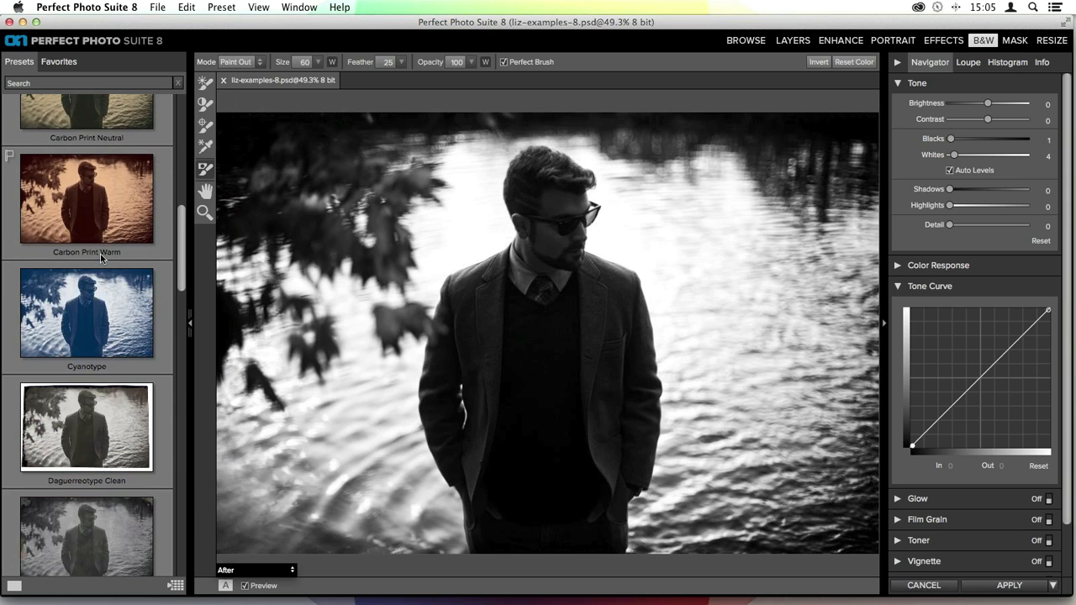
scroll(100, 259, up, 10)
click(24, 169)
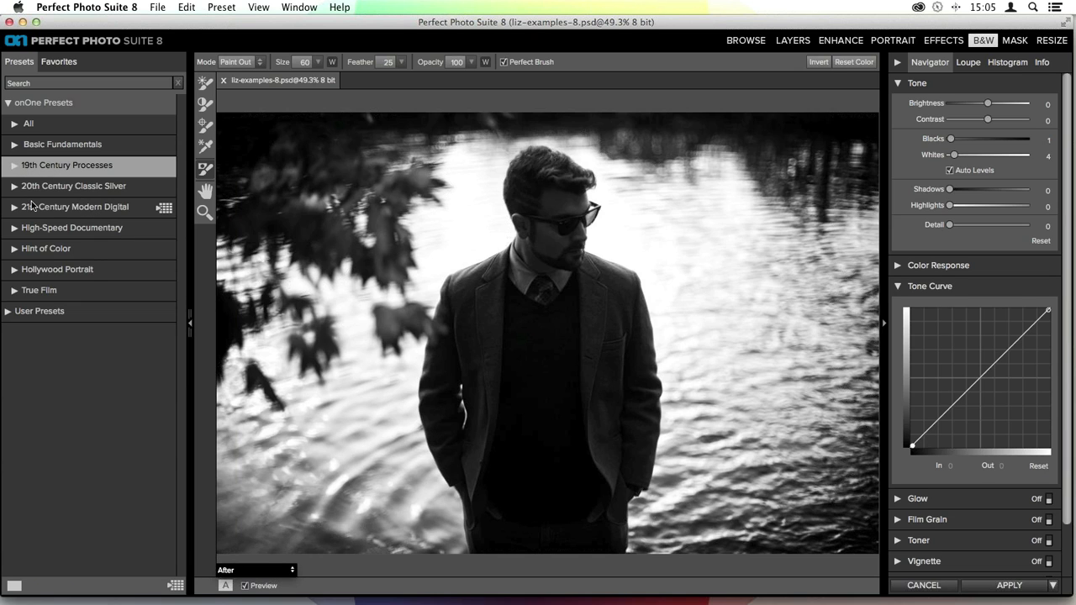
Step: Browse the 20th Century Classic Silver presets in the full-screen thumbnail view and apply Machinist Dark
click(12, 189)
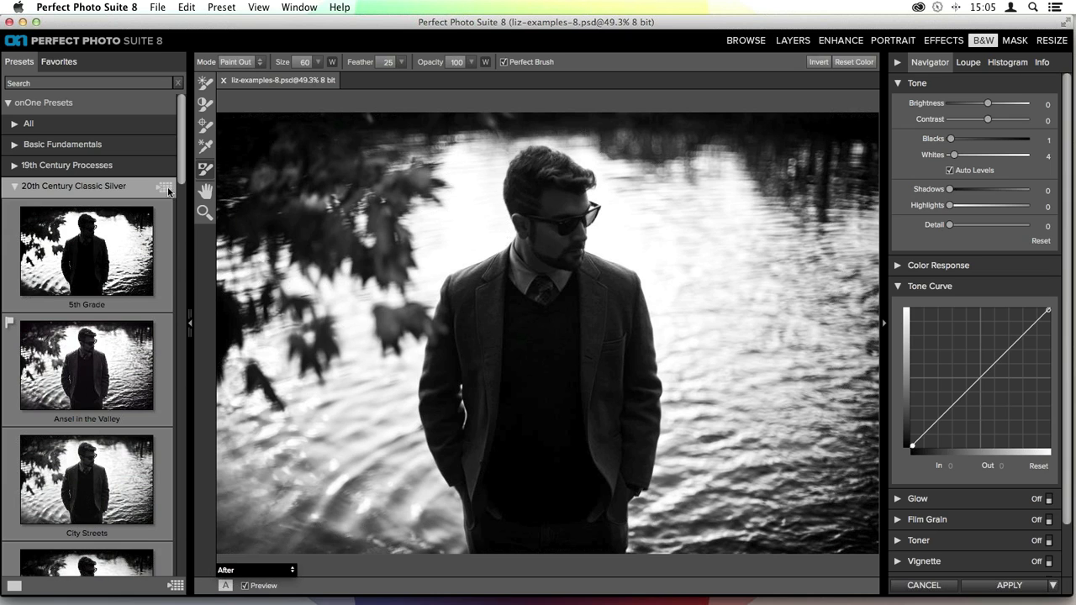
click(166, 187)
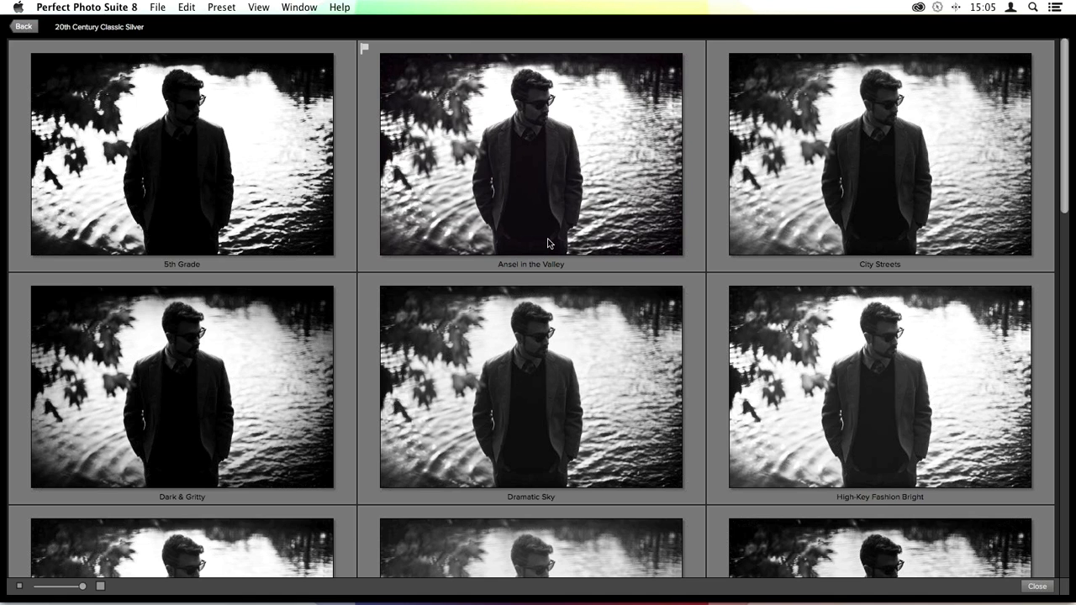
scroll(548, 243, down, 5)
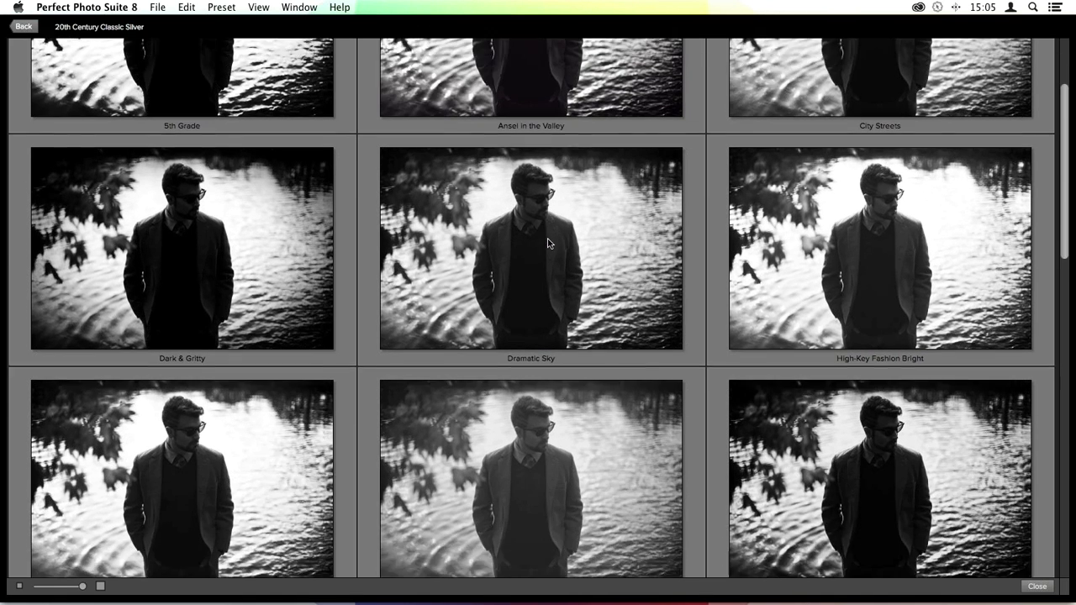
scroll(547, 243, down, 3)
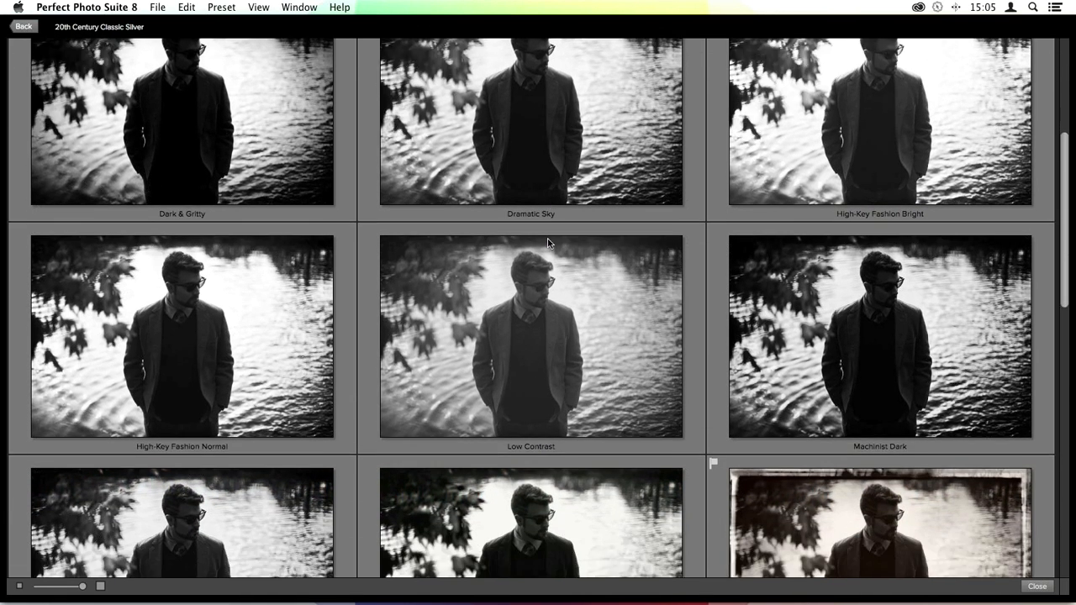
scroll(544, 260, up, 1)
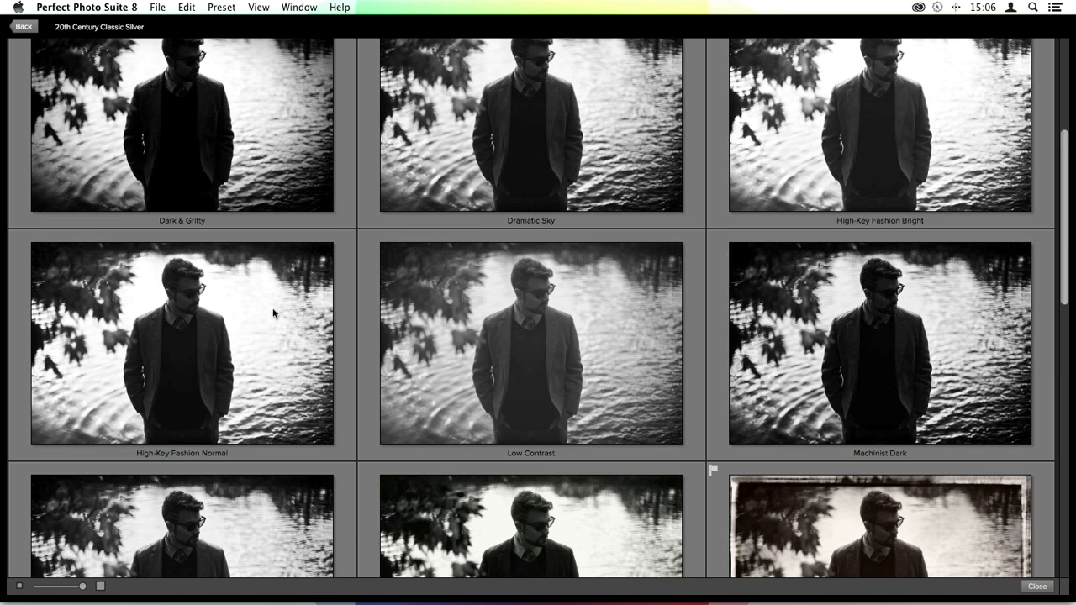
scroll(541, 275, down, 3)
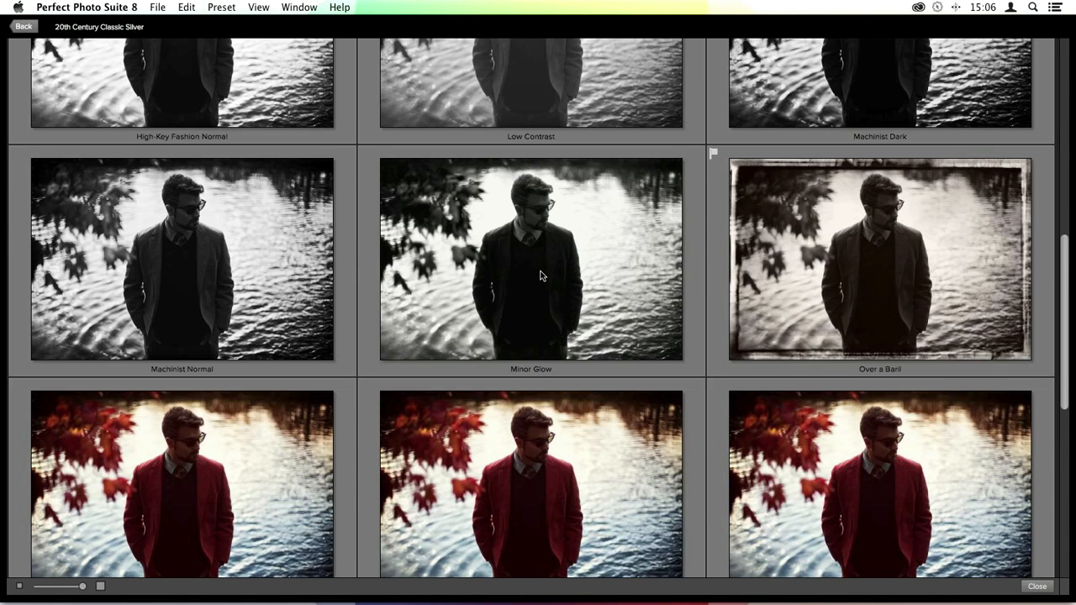
scroll(540, 275, up, 1)
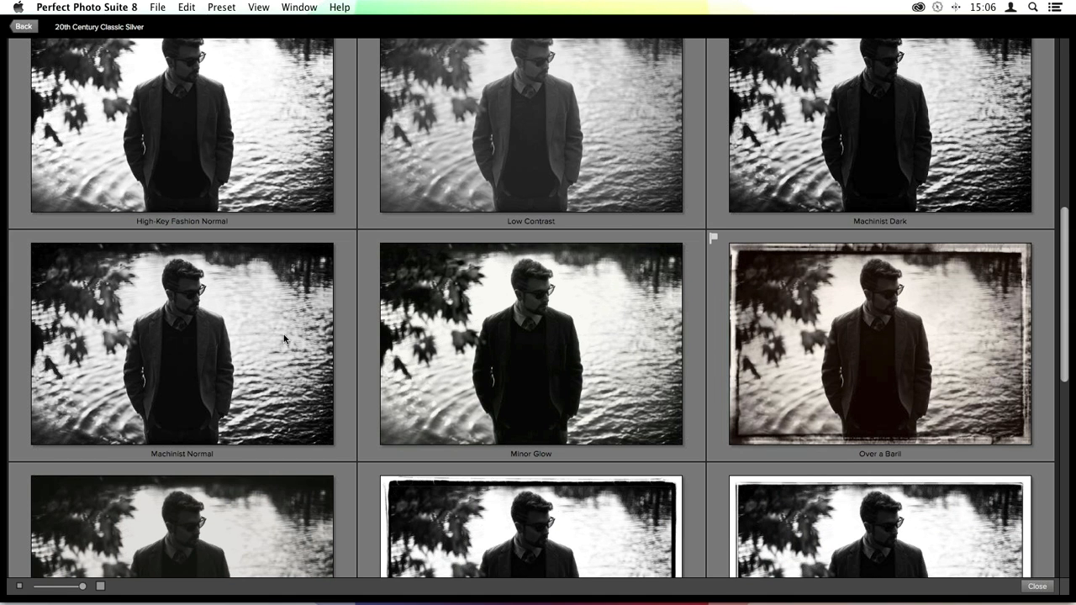
click(847, 125)
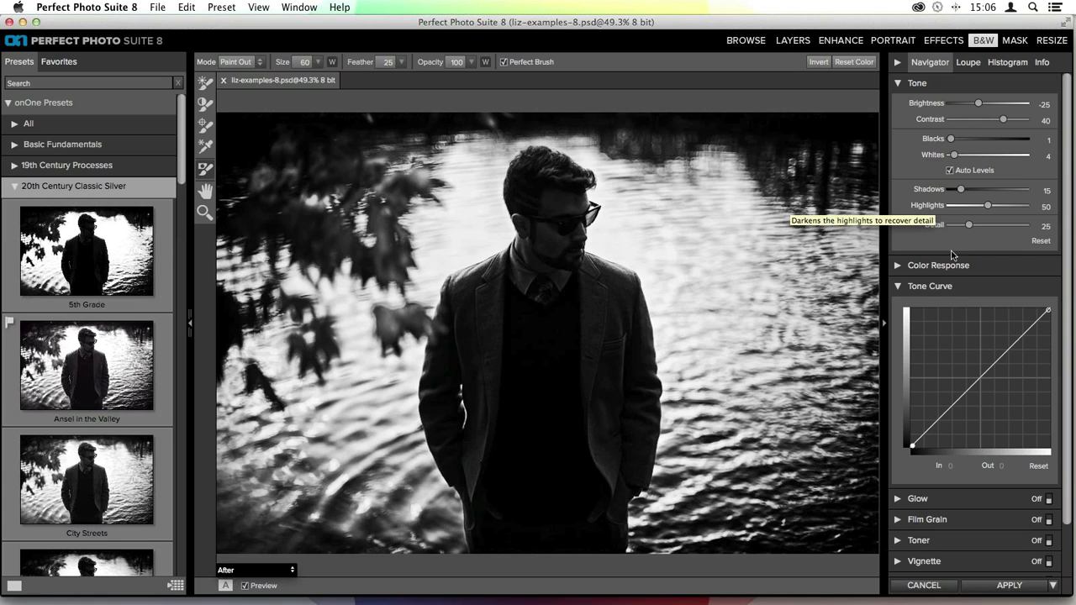
Step: Review the applied preset's sharpening and tone settings, and collapse the 20th Century Classic Silver category
scroll(1004, 309, down, 3)
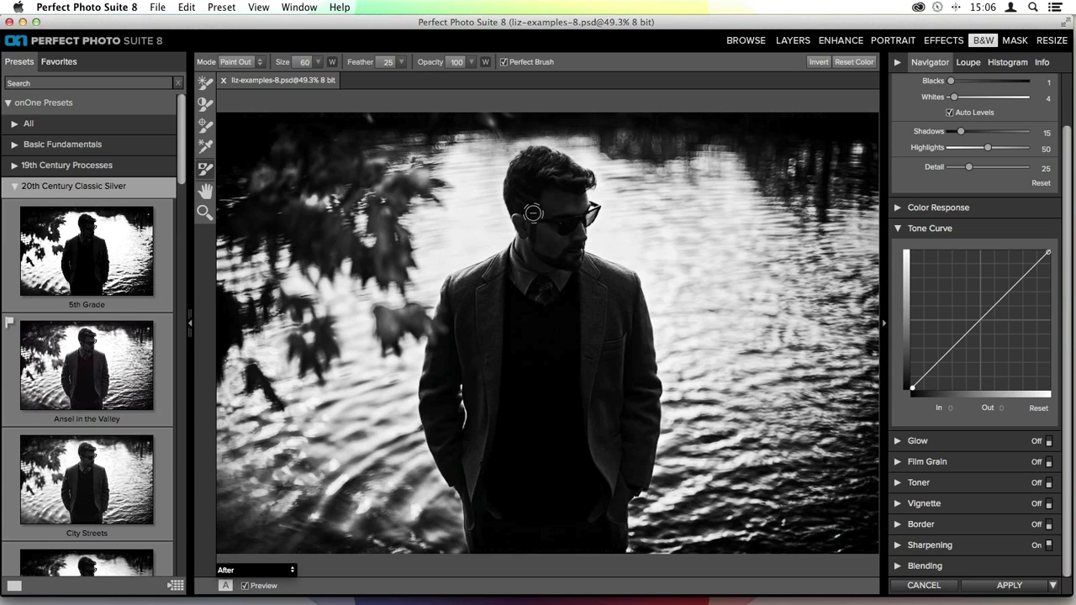
click(963, 544)
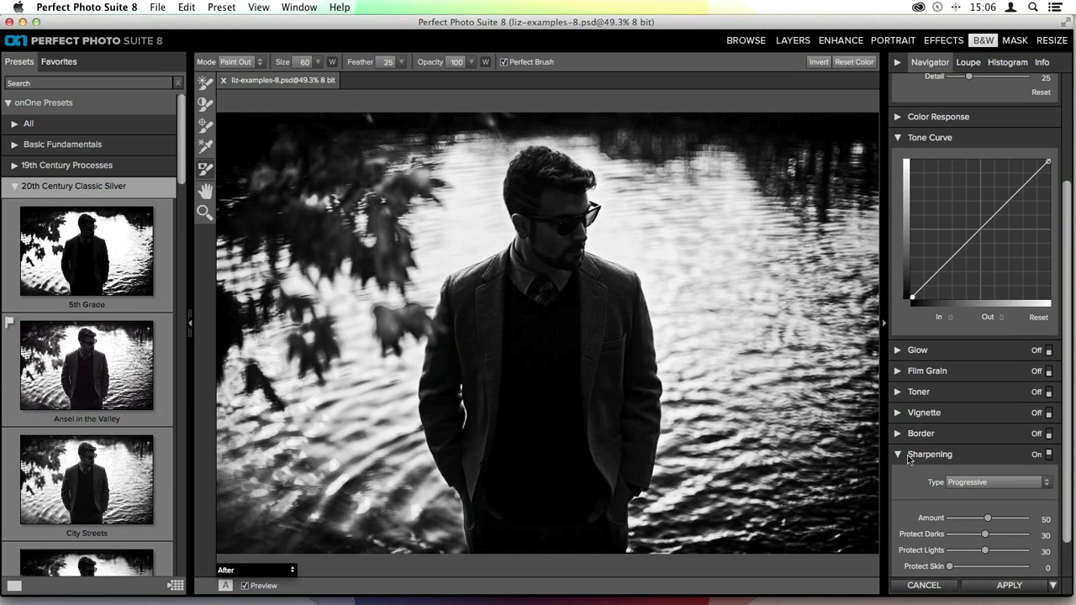
click(926, 452)
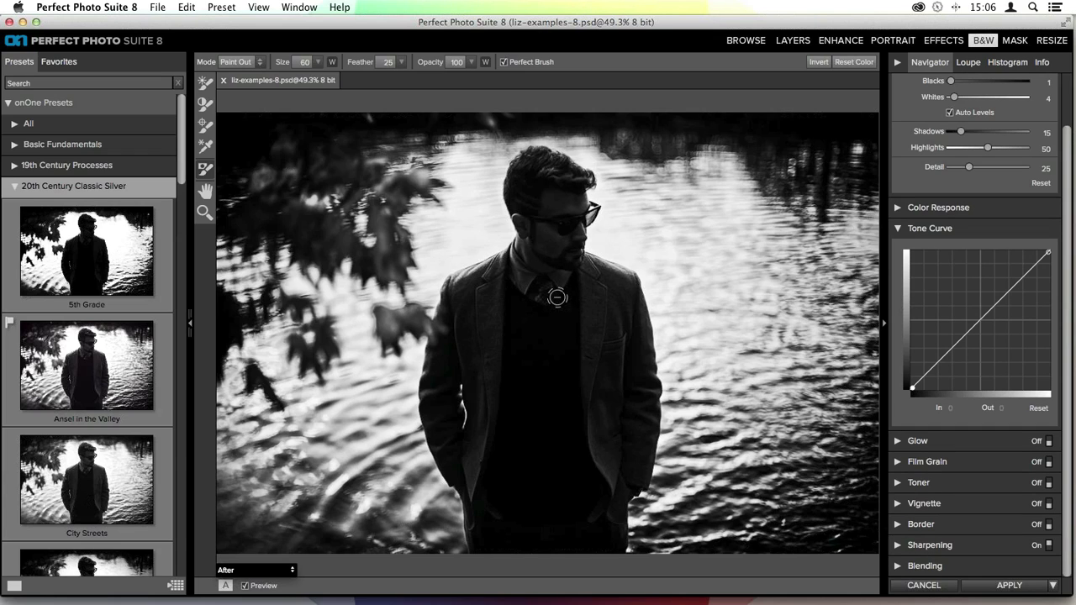
scroll(1005, 382, up, 3)
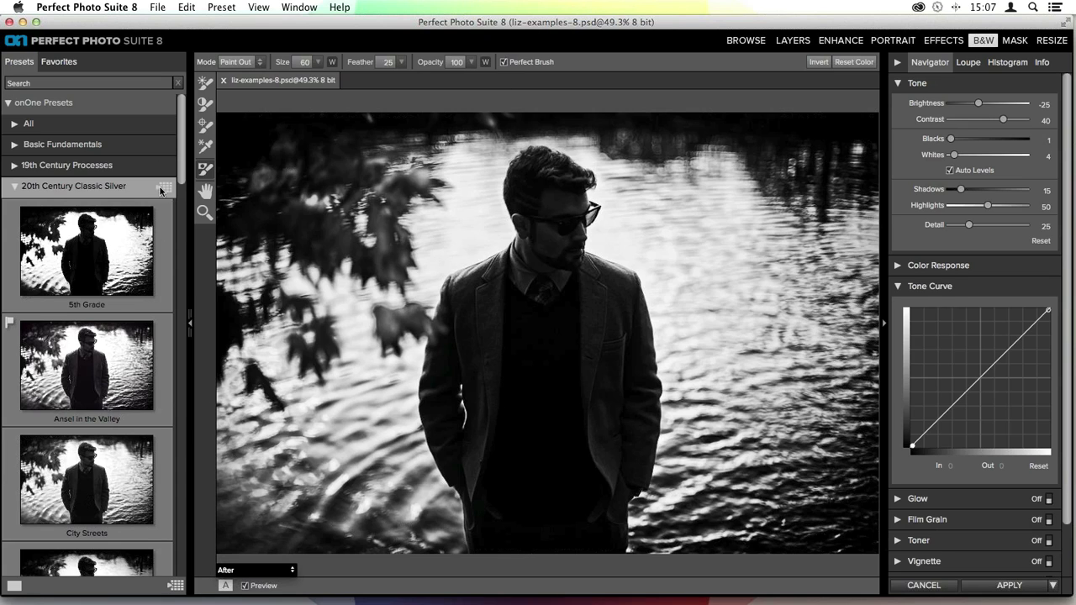
click(50, 189)
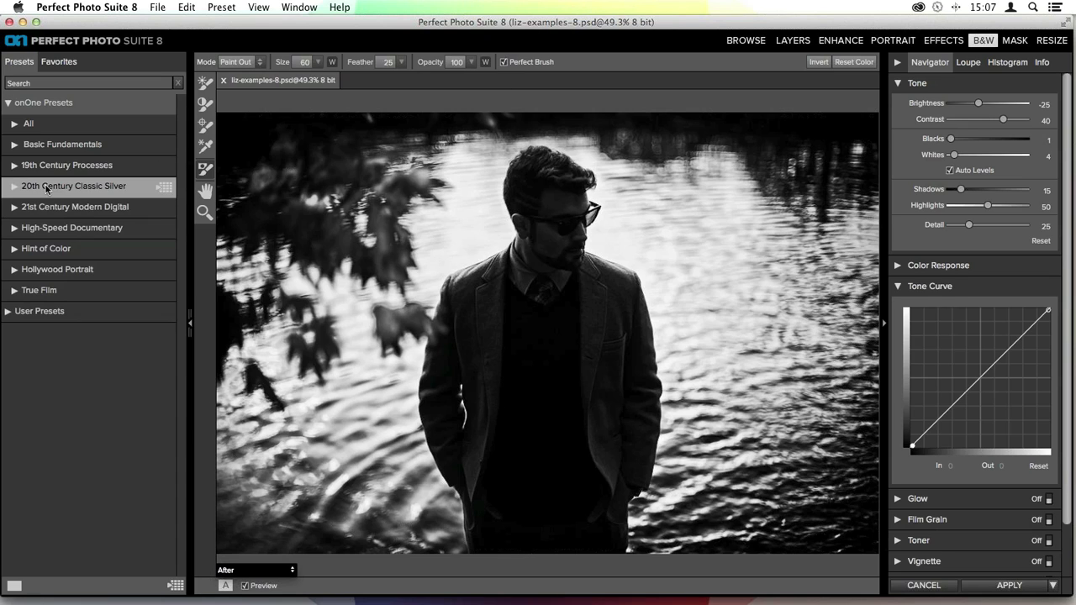
Step: Browse the High-Speed Documentary presets in the full-screen thumbnail view and apply High-Speed, Low-Drag
click(42, 230)
click(43, 229)
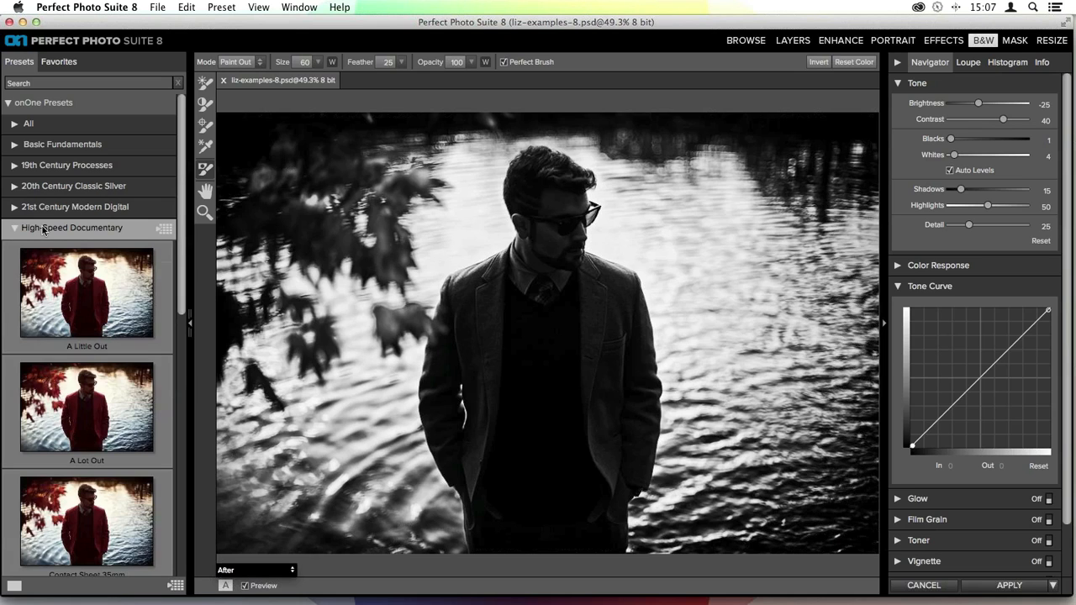
click(162, 229)
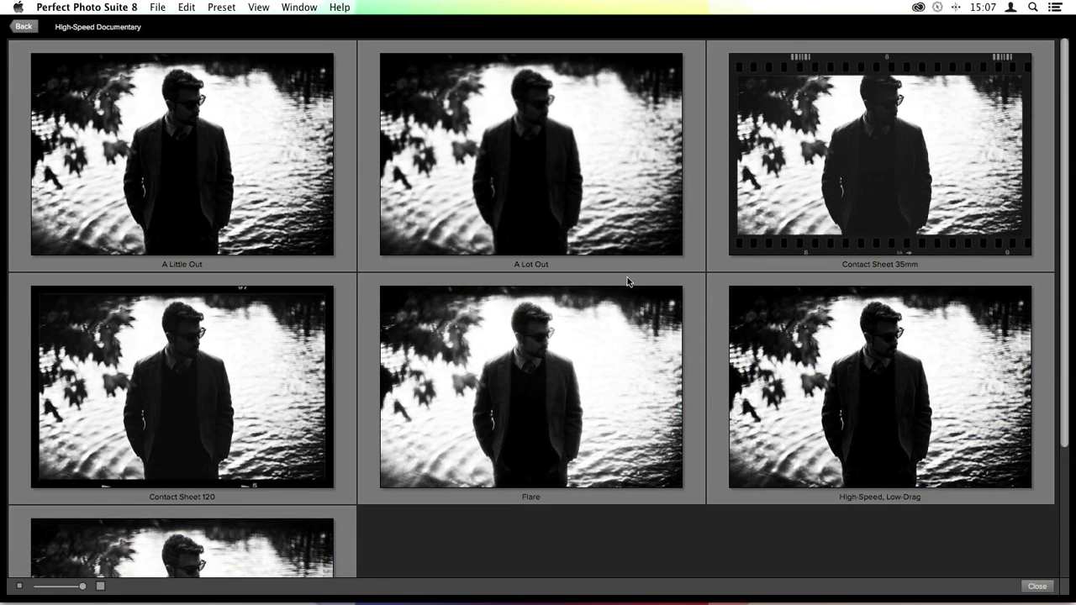
scroll(627, 282, down, 2)
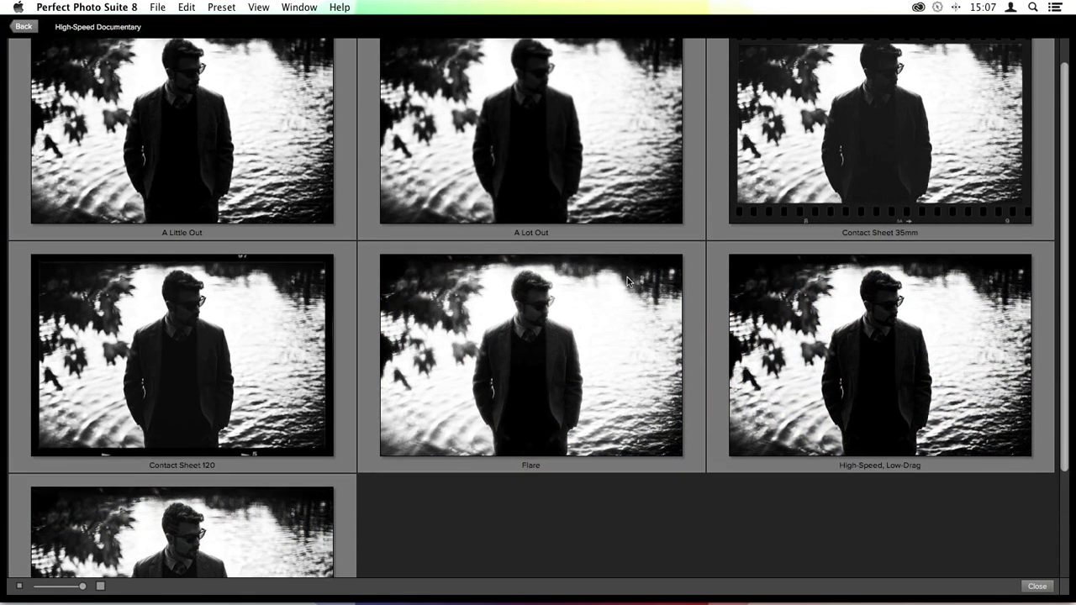
scroll(627, 282, down, 3)
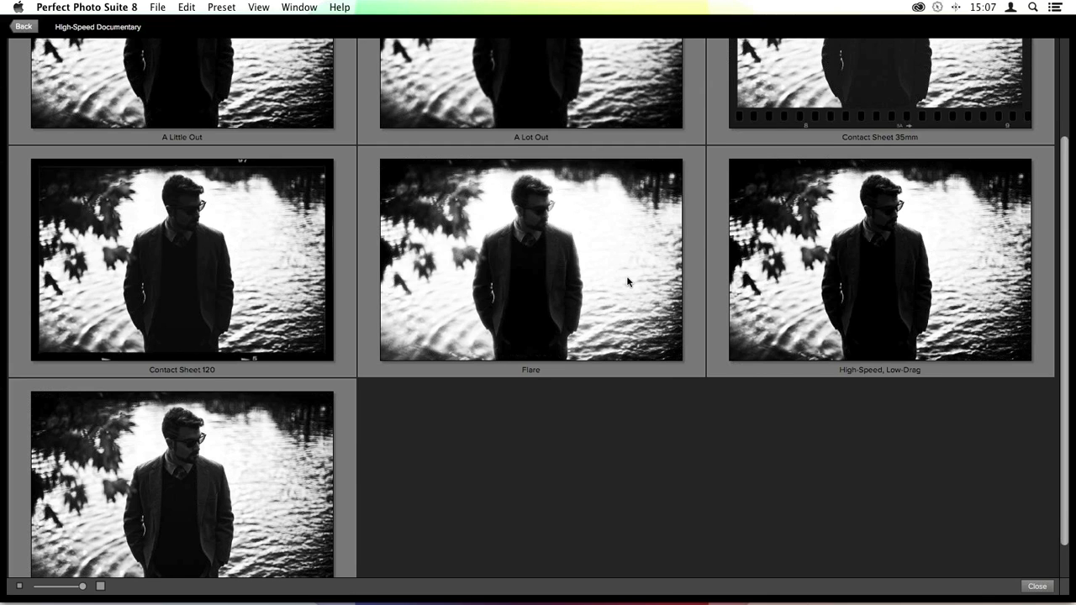
scroll(627, 282, up, 5)
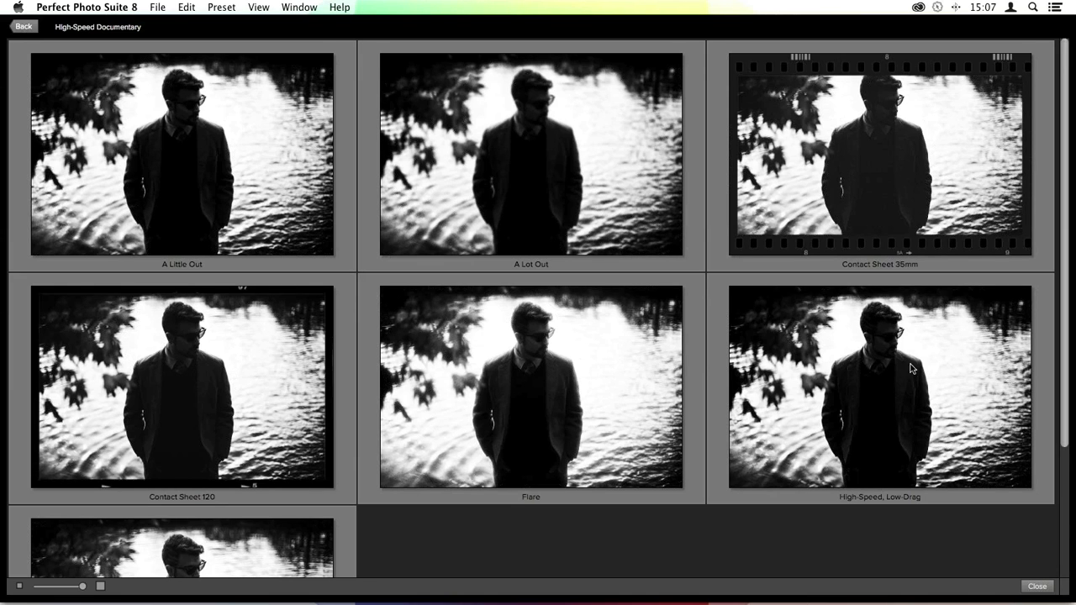
click(868, 407)
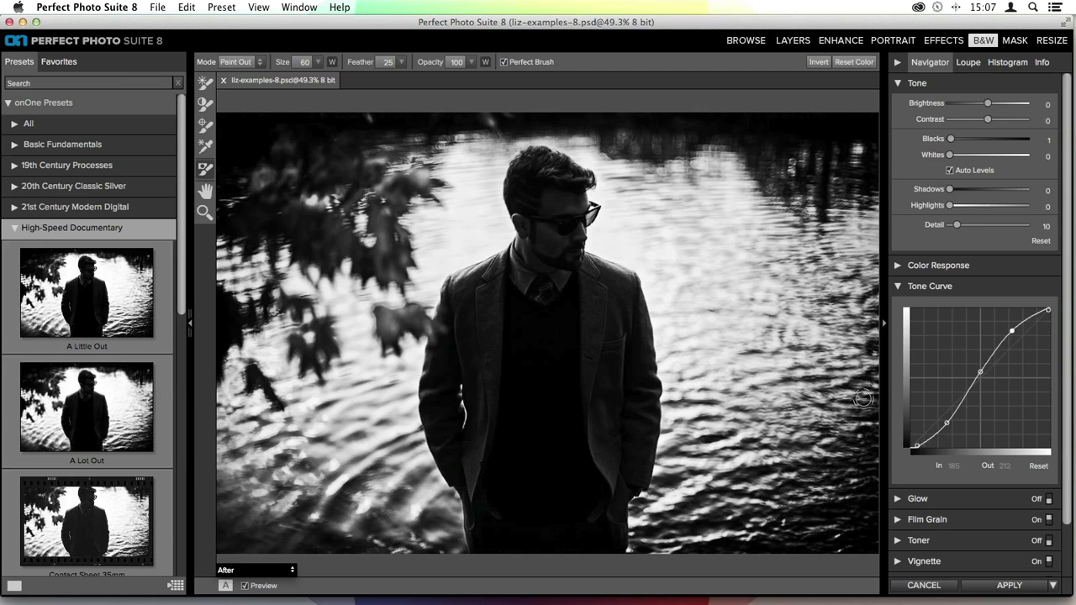
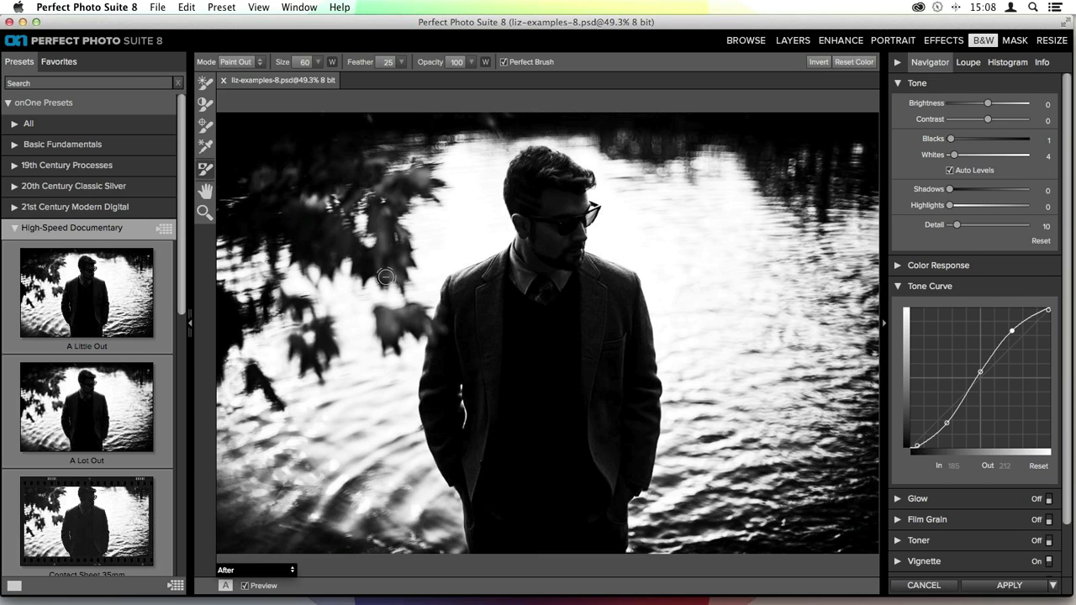
Step: Flag the High-Speed, Low-Drag preset as a favorite and apply the black-and-white conversion to the photo
scroll(100, 234, down, 10)
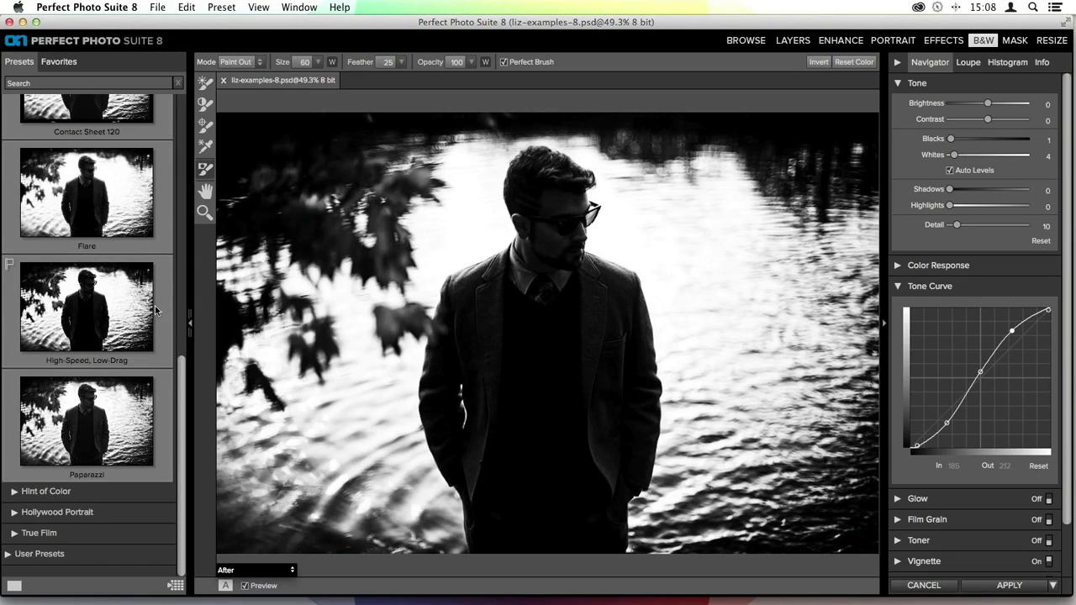
click(10, 266)
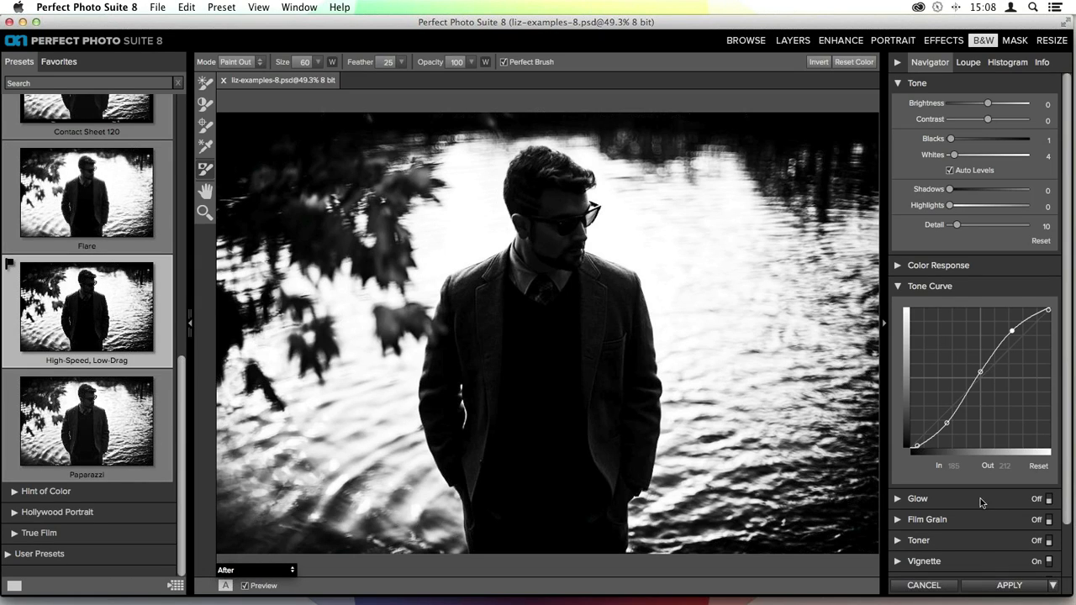
click(994, 586)
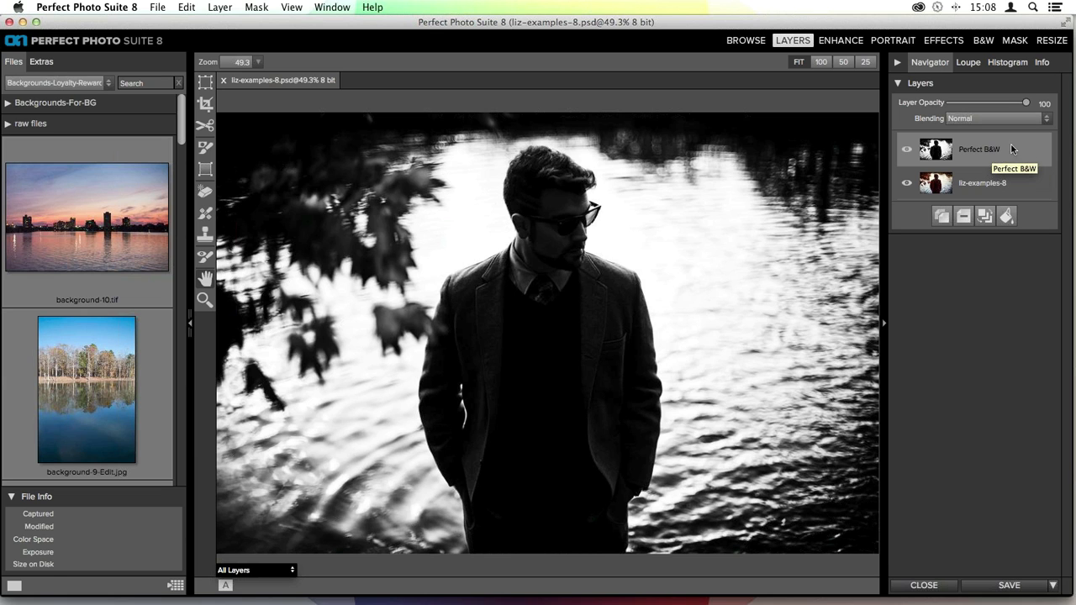
Step: Toggle the visibility of the Perfect B&W layer to compare it with the color original
click(907, 151)
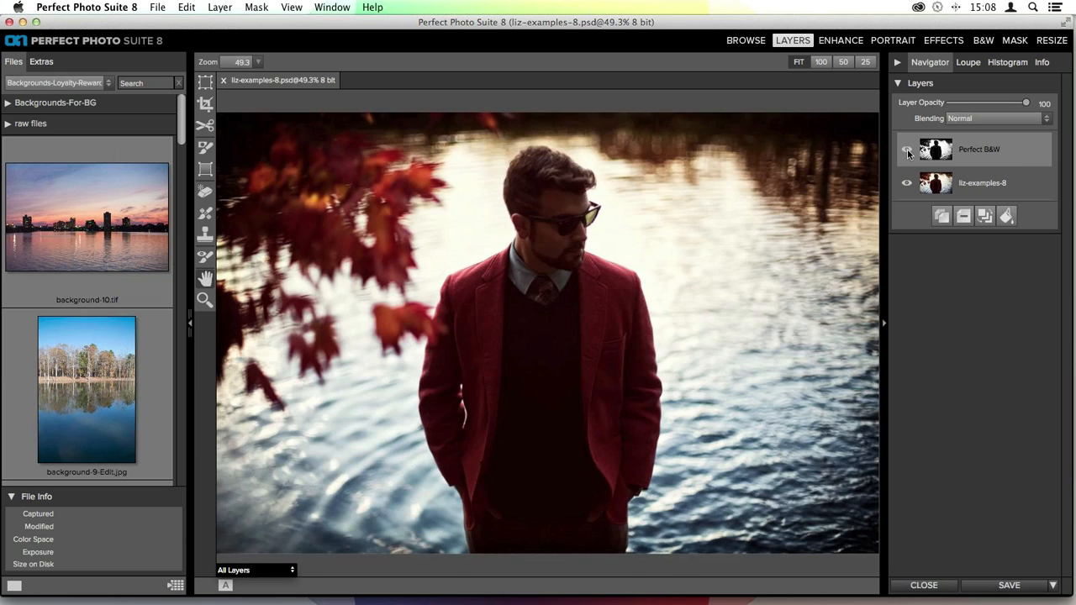
click(907, 153)
click(908, 153)
click(908, 153)
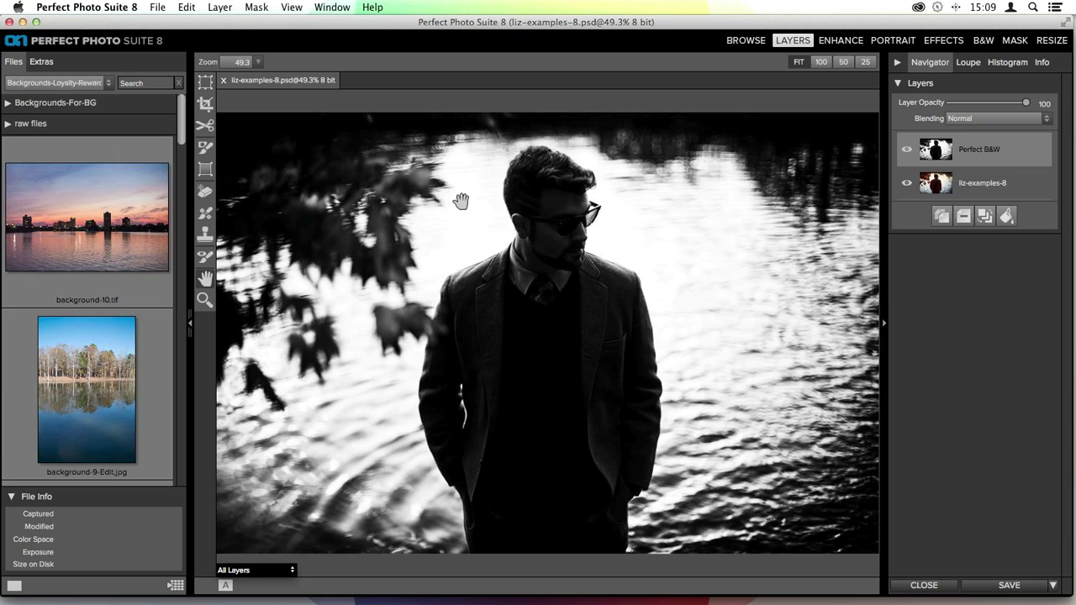
Step: Paint out the Perfect B&W layer over the man's torso with a size 250 masking brush to reveal the color
click(206, 149)
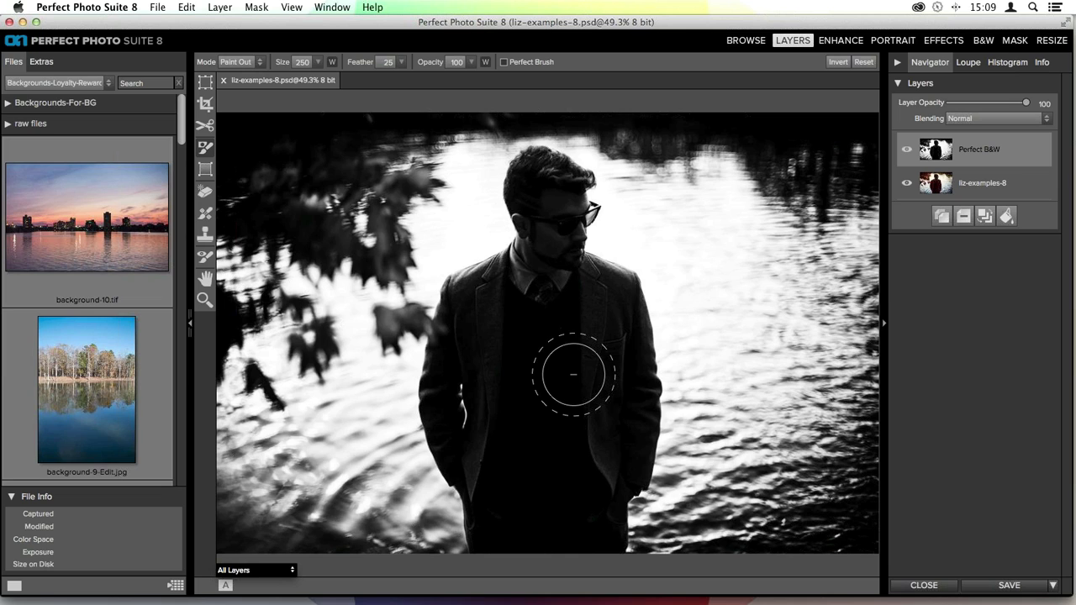
click(212, 154)
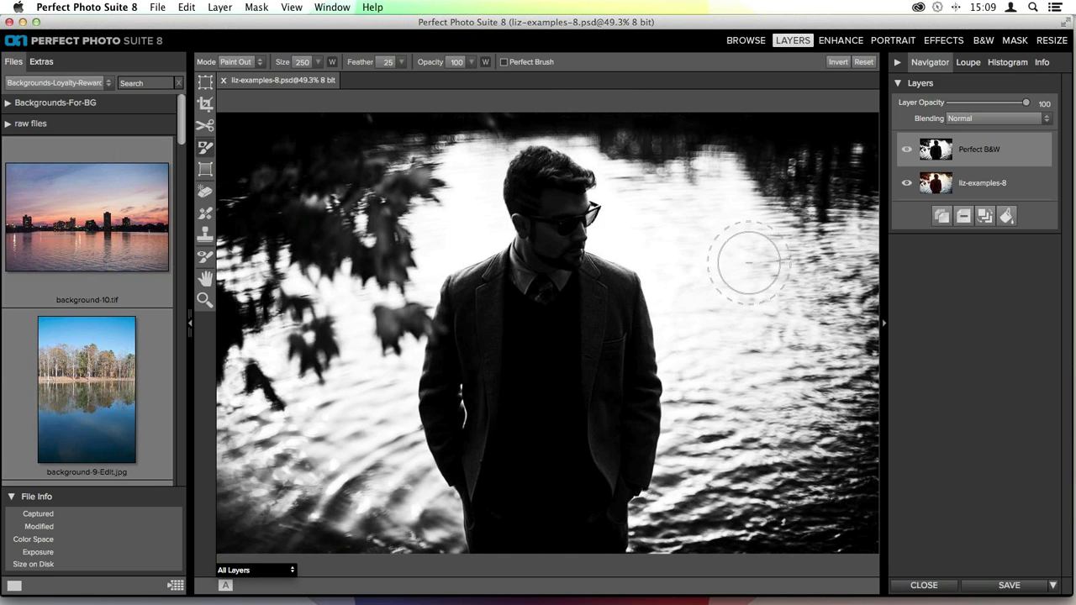
mouse_move(562, 341)
mouse_down()
mouse_move(555, 477)
mouse_move(574, 423)
mouse_move(579, 335)
mouse_move(610, 399)
mouse_move(603, 434)
mouse_move(597, 365)
mouse_move(550, 303)
mouse_move(499, 309)
mouse_move(481, 346)
mouse_move(484, 440)
mouse_move(536, 564)
mouse_move(556, 391)
mouse_move(579, 503)
mouse_move(584, 380)
mouse_move(552, 299)
mouse_move(555, 272)
mouse_move(581, 313)
mouse_move(575, 296)
mouse_move(601, 305)
mouse_move(613, 326)
mouse_move(614, 431)
mouse_move(593, 484)
mouse_up()
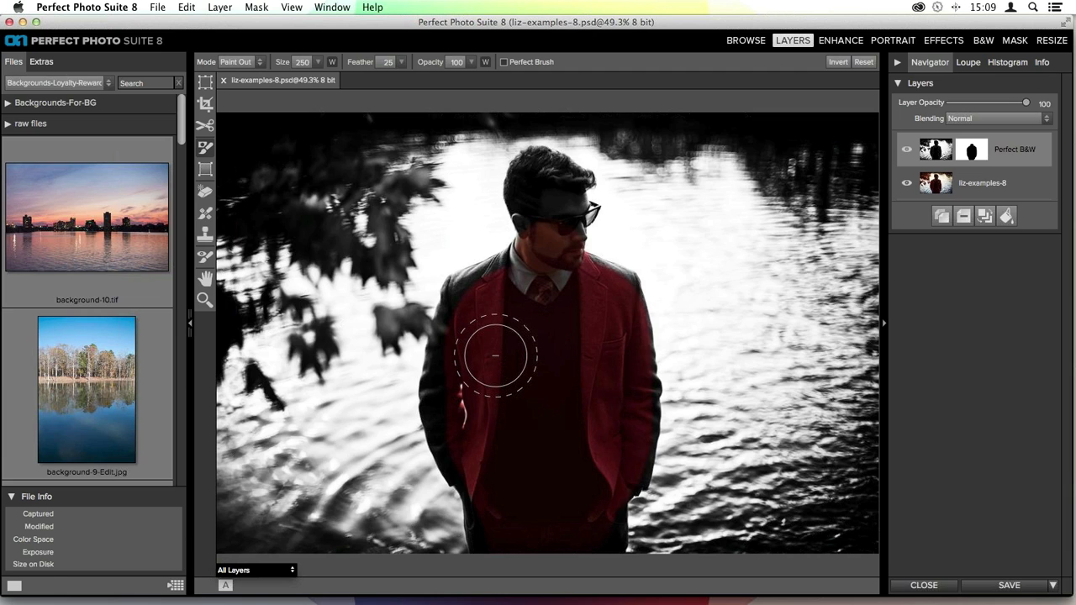
Step: Paint out the man's head, jacket edges and legs with Perfect Brush enabled and a brush size of 125
key(bracketleft)
key(bracketleft)
key(bracketleft)
key(bracketleft)
click(503, 61)
mouse_move(546, 169)
mouse_down()
mouse_move(563, 204)
mouse_move(580, 178)
mouse_move(544, 168)
mouse_move(525, 183)
mouse_move(534, 227)
mouse_move(572, 295)
mouse_move(570, 198)
mouse_move(581, 205)
mouse_move(572, 251)
mouse_move(581, 193)
mouse_move(580, 213)
mouse_move(582, 192)
mouse_move(521, 167)
mouse_move(518, 184)
mouse_move(559, 256)
mouse_move(631, 273)
mouse_move(652, 437)
mouse_move(619, 497)
mouse_move(614, 547)
mouse_move(534, 296)
mouse_move(499, 274)
mouse_move(455, 289)
mouse_move(519, 254)
mouse_move(451, 283)
mouse_move(462, 277)
mouse_move(432, 365)
mouse_move(443, 415)
mouse_move(445, 334)
mouse_move(428, 399)
mouse_move(426, 384)
mouse_move(471, 480)
mouse_move(483, 550)
mouse_up()
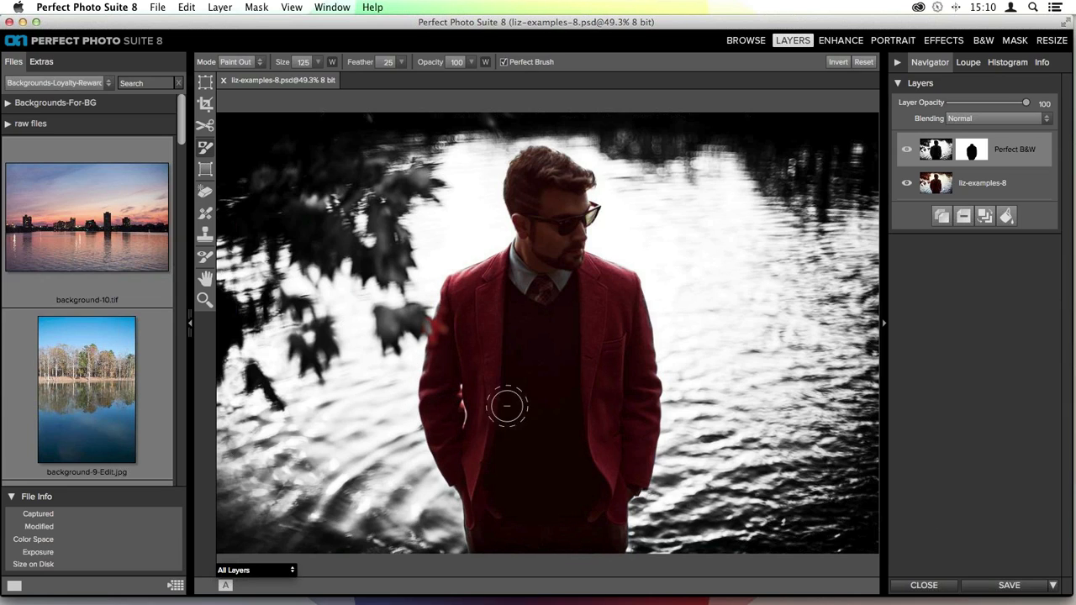
drag(549, 274, 566, 211)
mouse_move(636, 304)
mouse_down()
mouse_move(653, 423)
mouse_move(611, 476)
mouse_move(601, 550)
mouse_up()
Step: Show the mask as a red overlay and touch up the man's shoulder and hair with a size 70 Paint Out brush
click(274, 575)
click(255, 535)
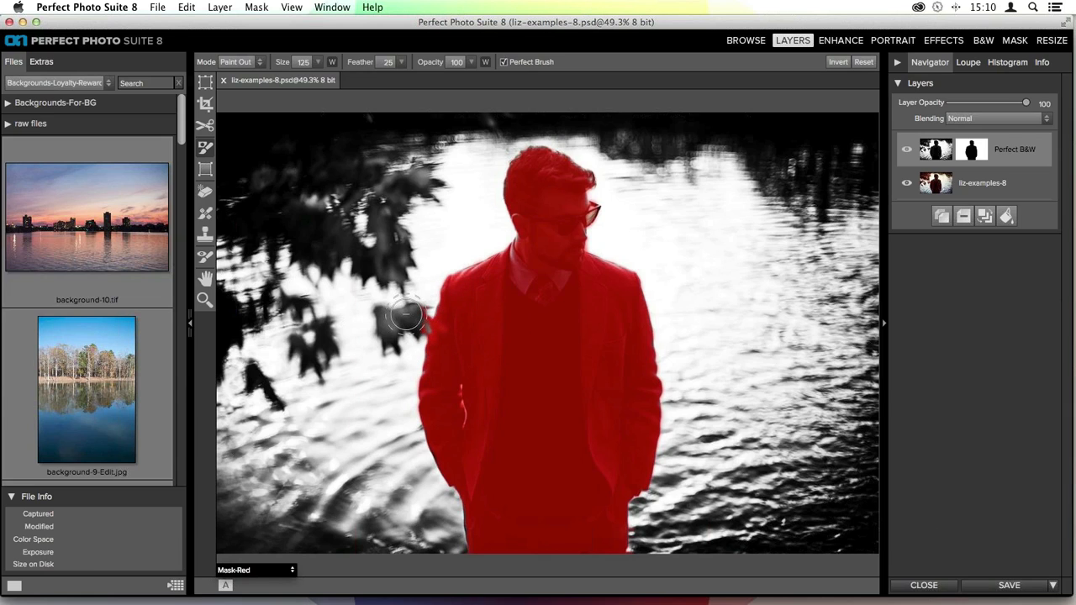
key(bracketleft)
key(bracketleft)
key(x)
key(bracketleft)
key(bracketleft)
key(bracketright)
key(bracketright)
key(bracketright)
key(bracketright)
key(bracketright)
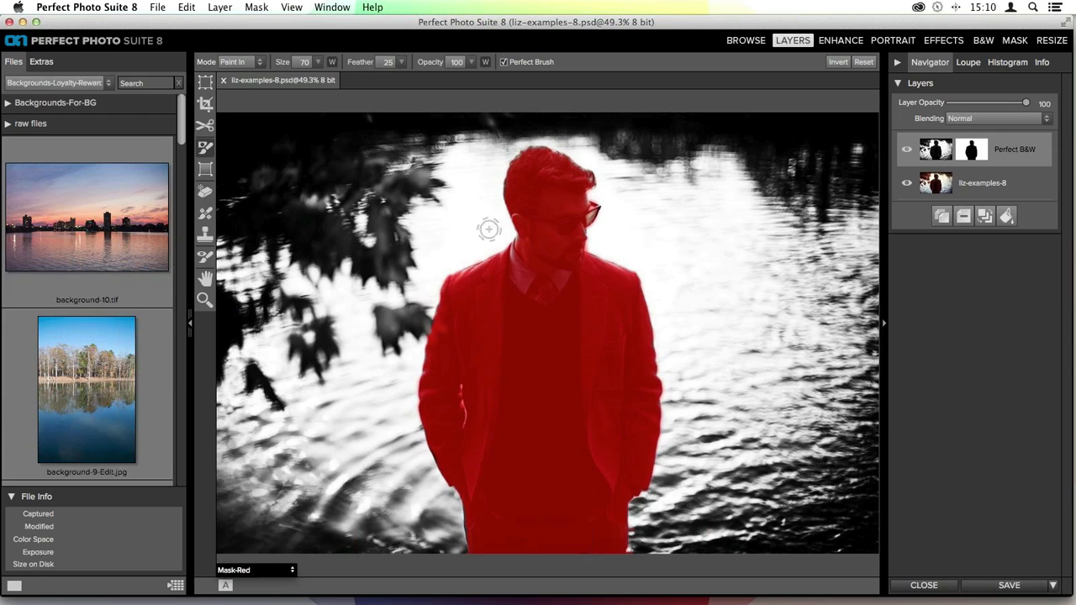
key(x)
mouse_move(502, 256)
mouse_down()
mouse_move(516, 249)
mouse_move(502, 266)
mouse_move(462, 276)
mouse_up()
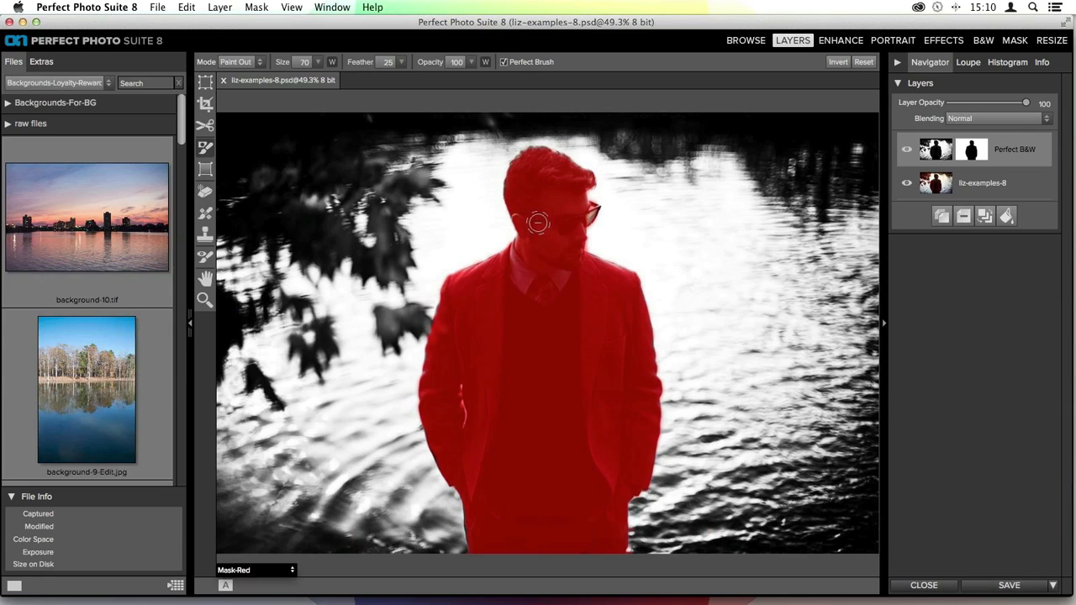
drag(510, 182, 545, 151)
Step: Return to the All Layers view and reset the mask on the Perfect B&W layer
click(270, 573)
click(254, 522)
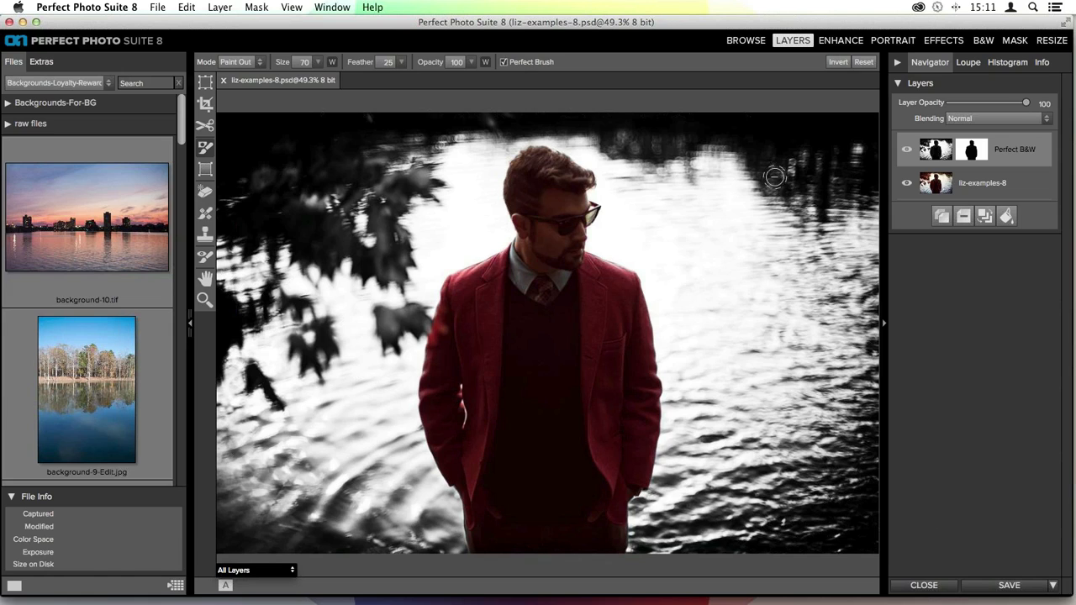
click(862, 64)
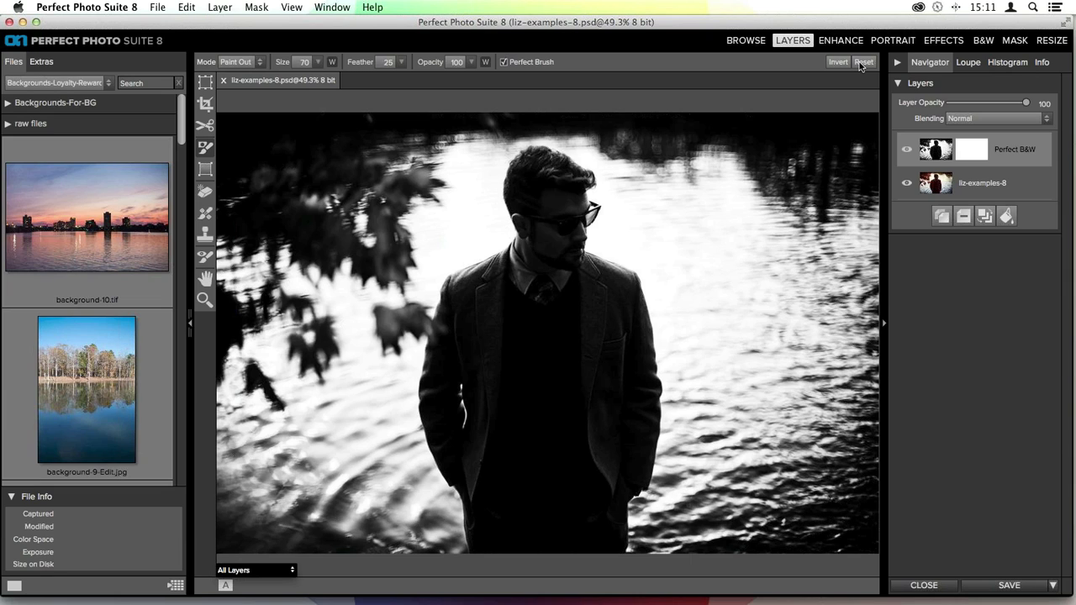
Step: Switch to the Effects module and add a Borders filter above the Perfect B&W layer
click(955, 49)
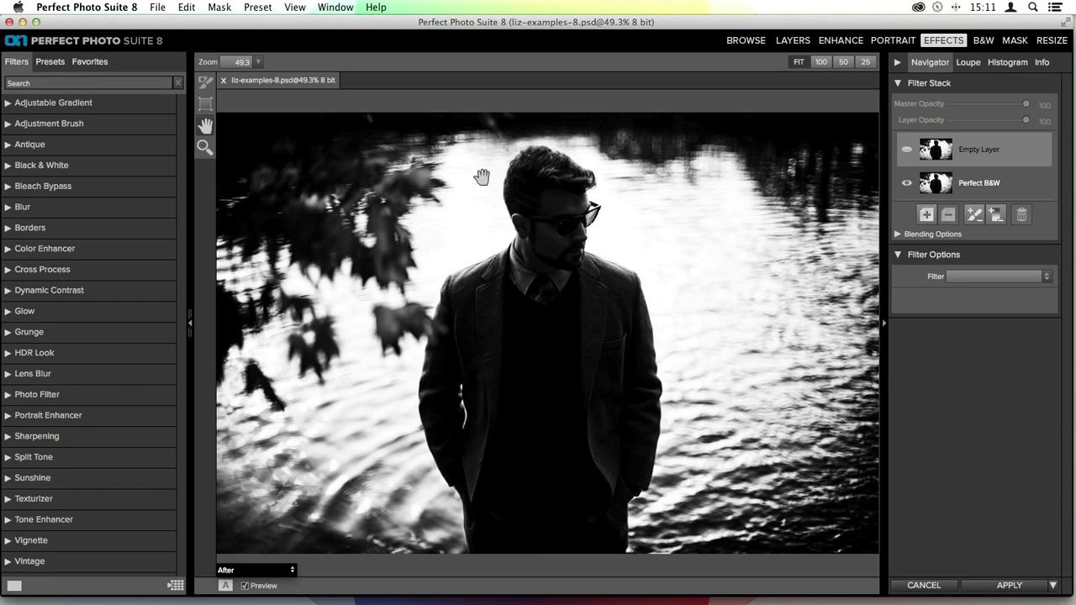
click(967, 276)
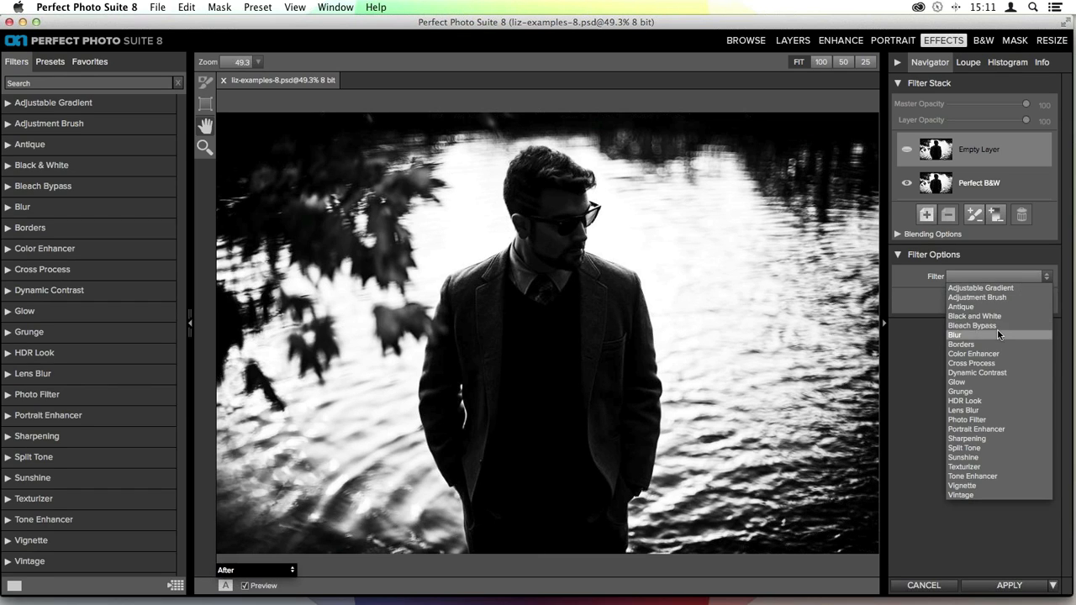
click(983, 345)
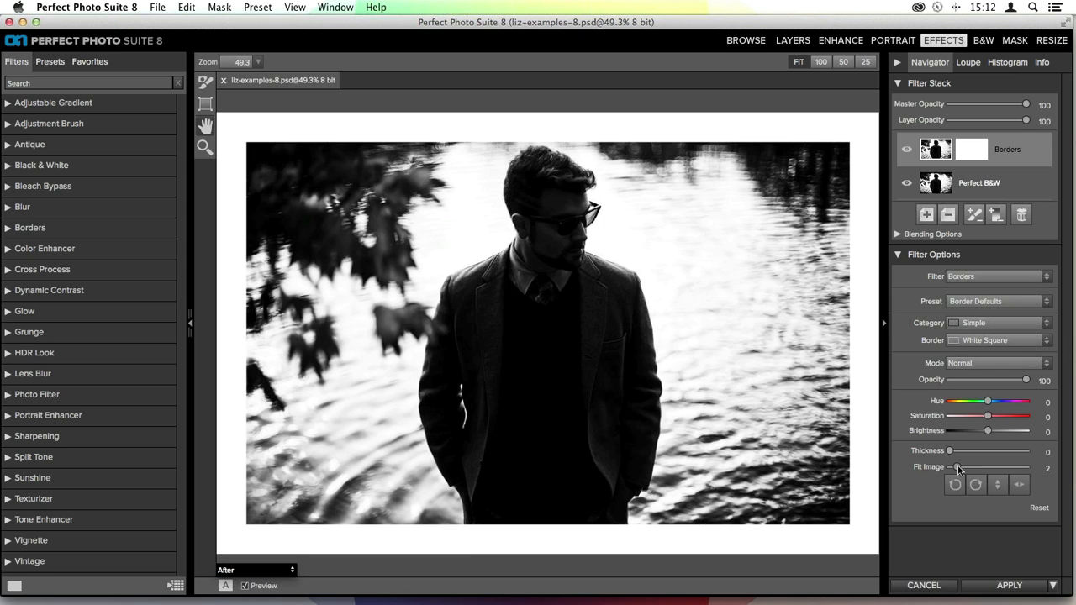
Step: Try a Fit Image of 9 and a Thickness of 8 on the White Square border, and return both to 0
drag(949, 465, 982, 471)
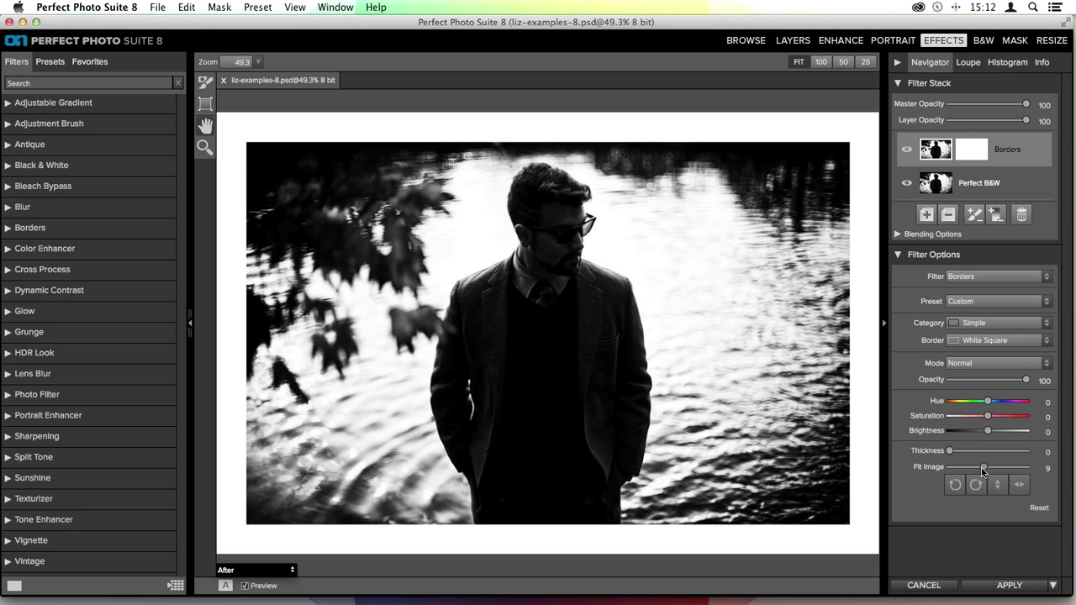
drag(955, 455, 948, 454)
mouse_move(984, 466)
mouse_down()
mouse_move(924, 474)
mouse_move(980, 456)
mouse_up()
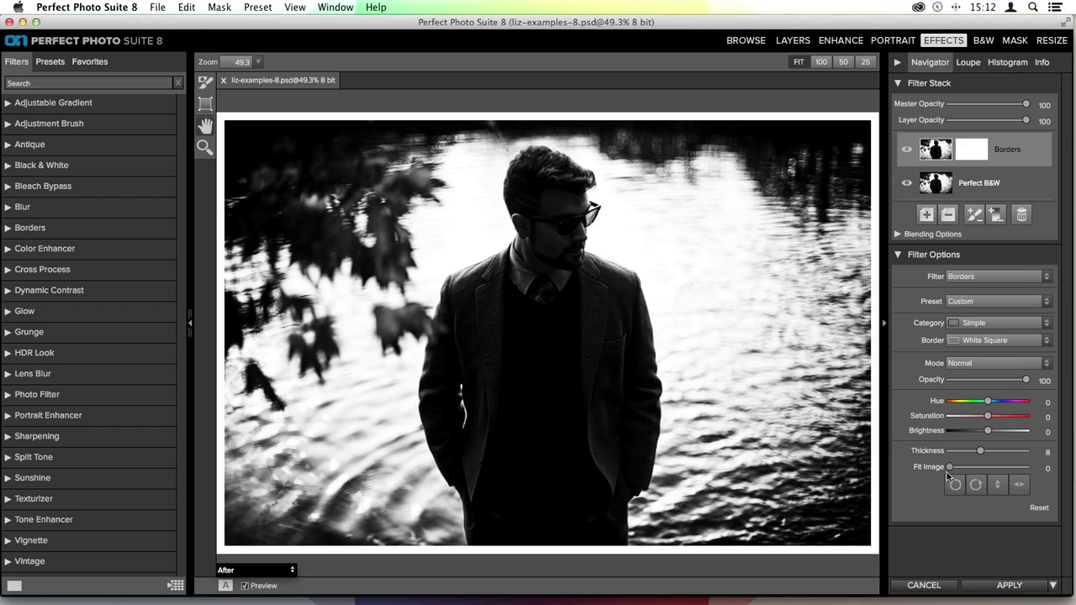
click(950, 451)
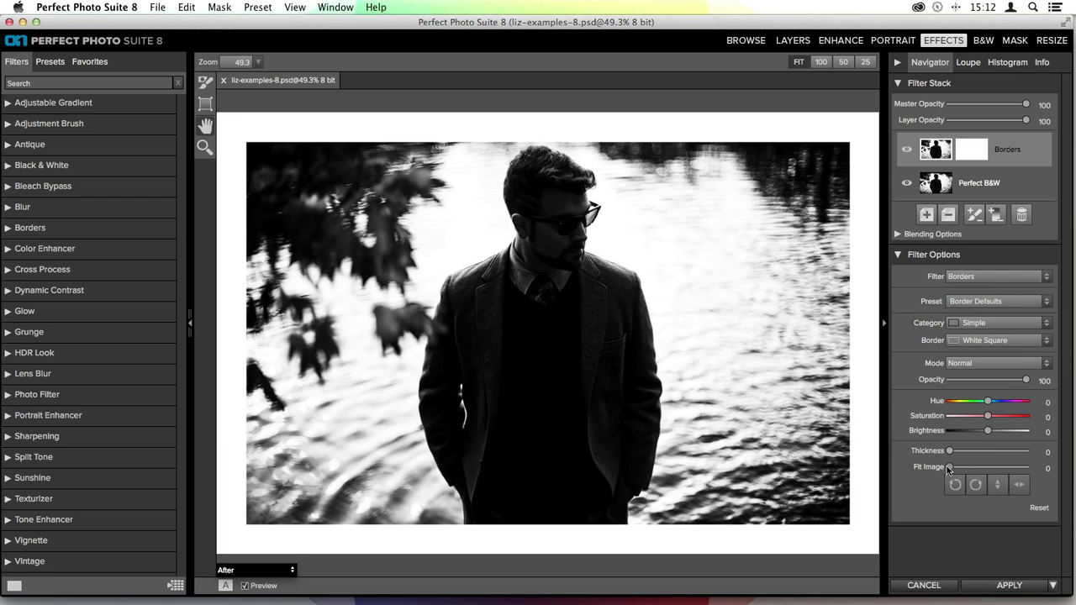
drag(949, 467, 984, 472)
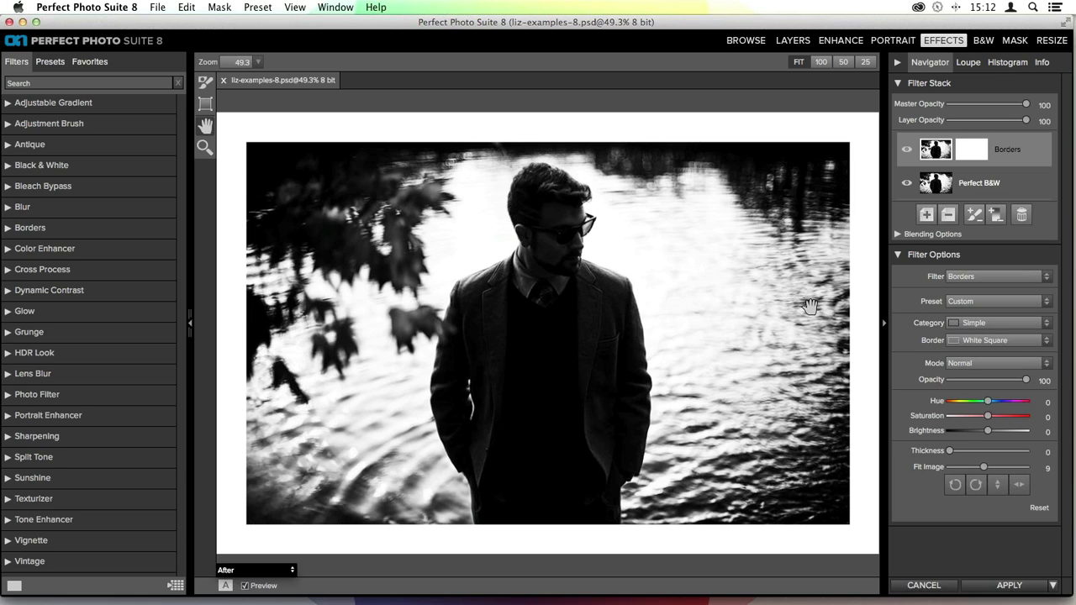
drag(986, 469, 928, 461)
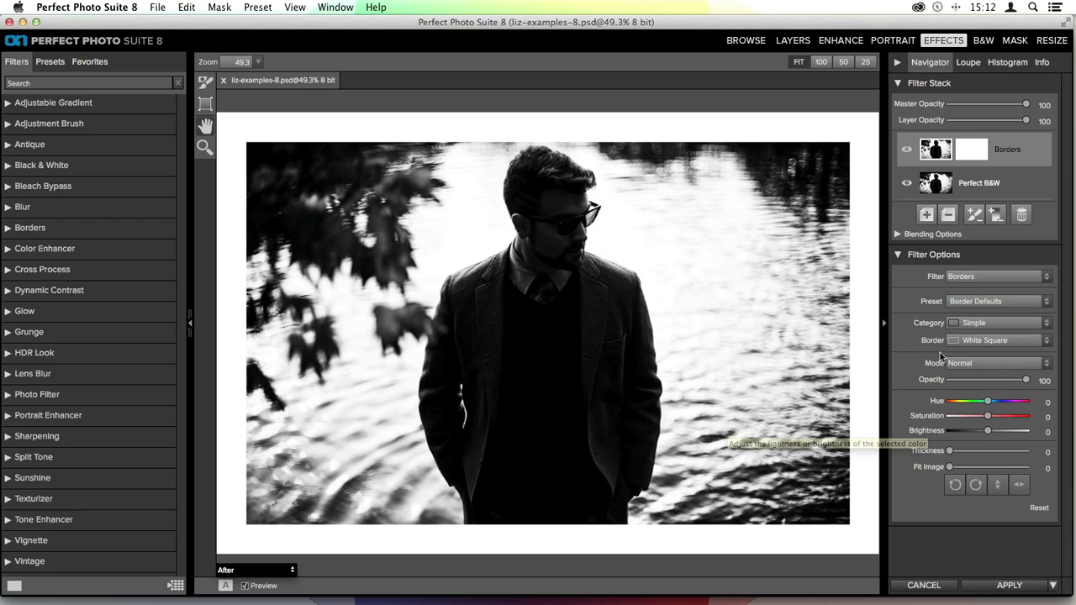
Step: Browse the border categories and change the border to the Antique category
click(963, 365)
click(968, 367)
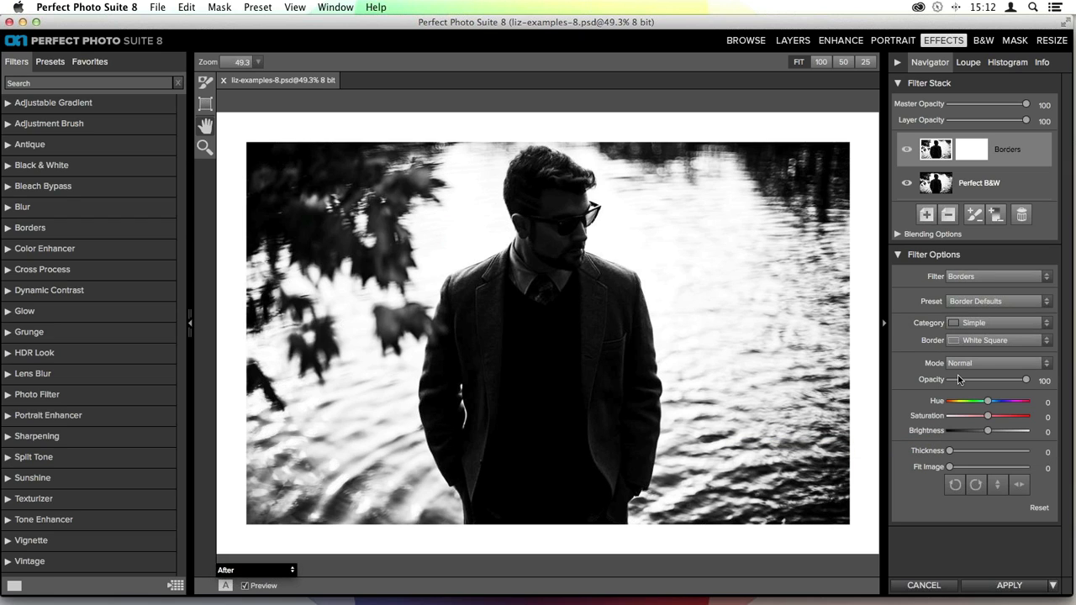
click(960, 325)
scroll(1003, 247, down, 1)
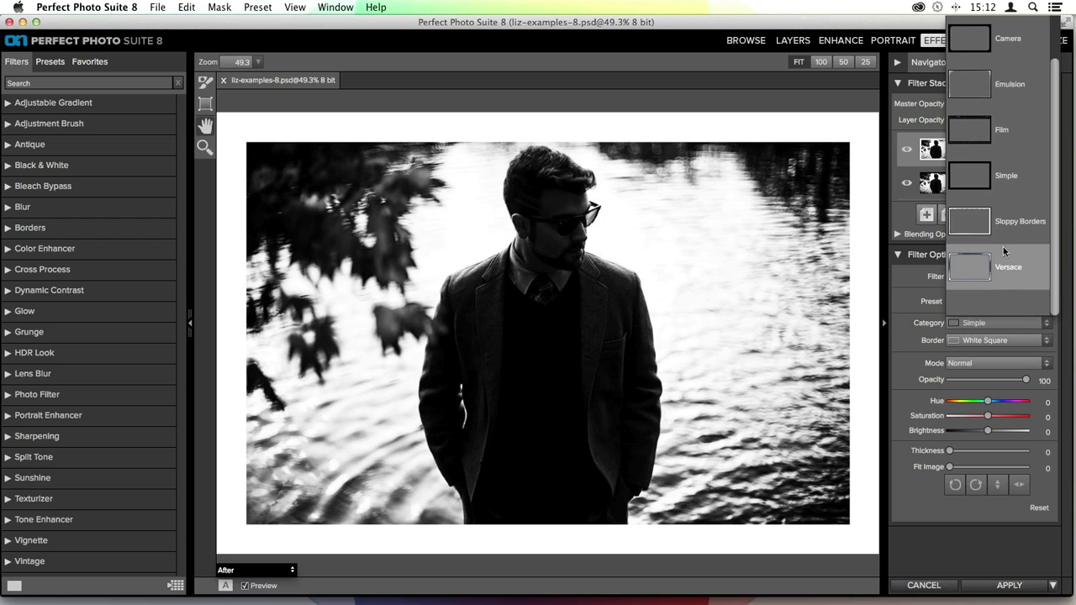
scroll(1003, 247, up, 1)
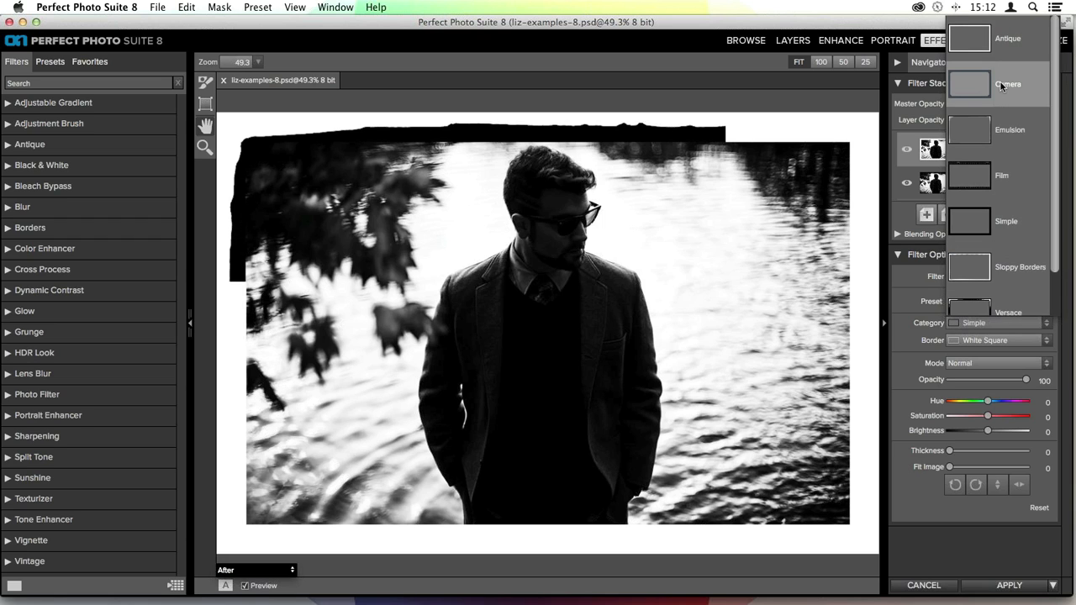
click(978, 38)
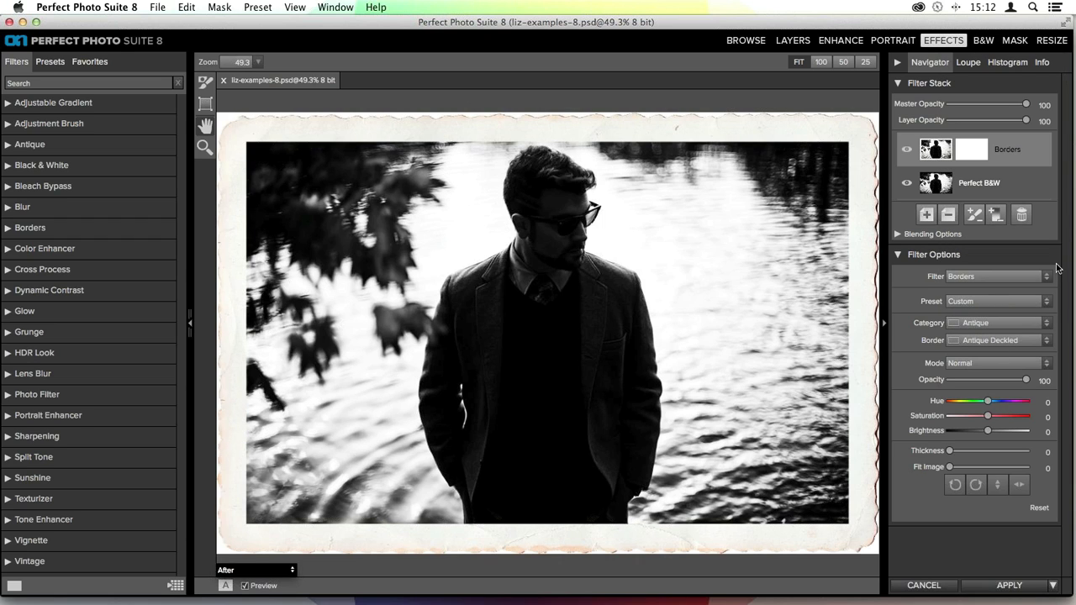
Step: Change the border to Sloppy Border 10 from the Sloppy Borders category
click(965, 324)
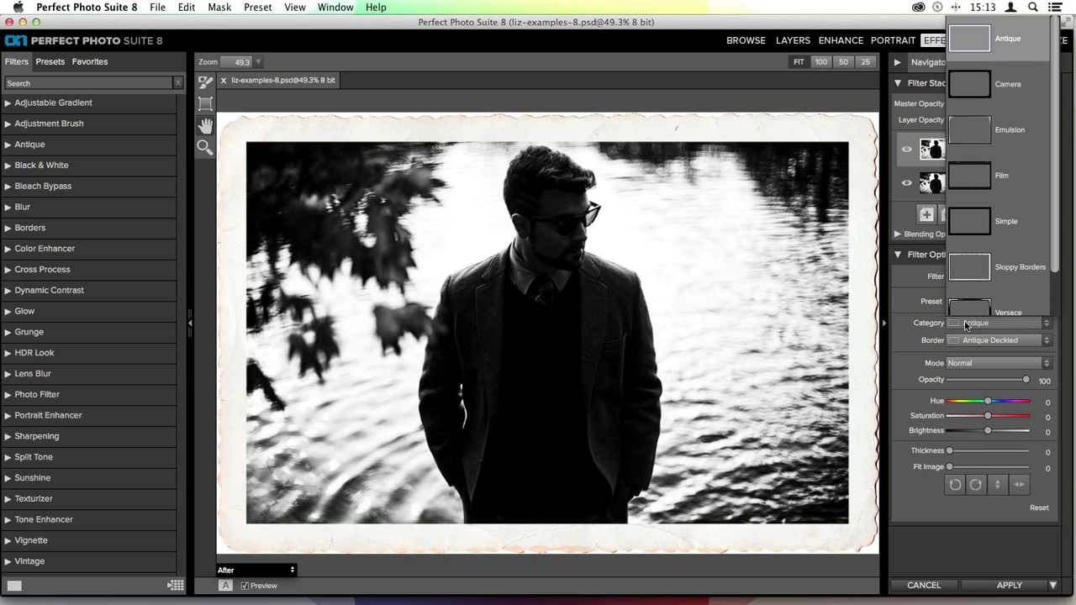
scroll(997, 252, down, 1)
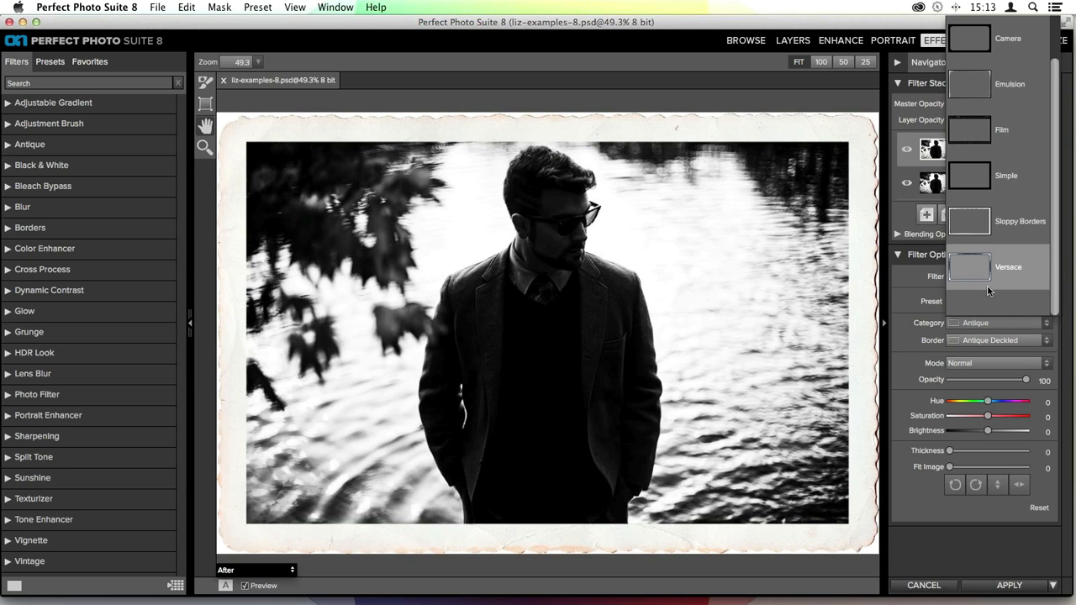
click(998, 220)
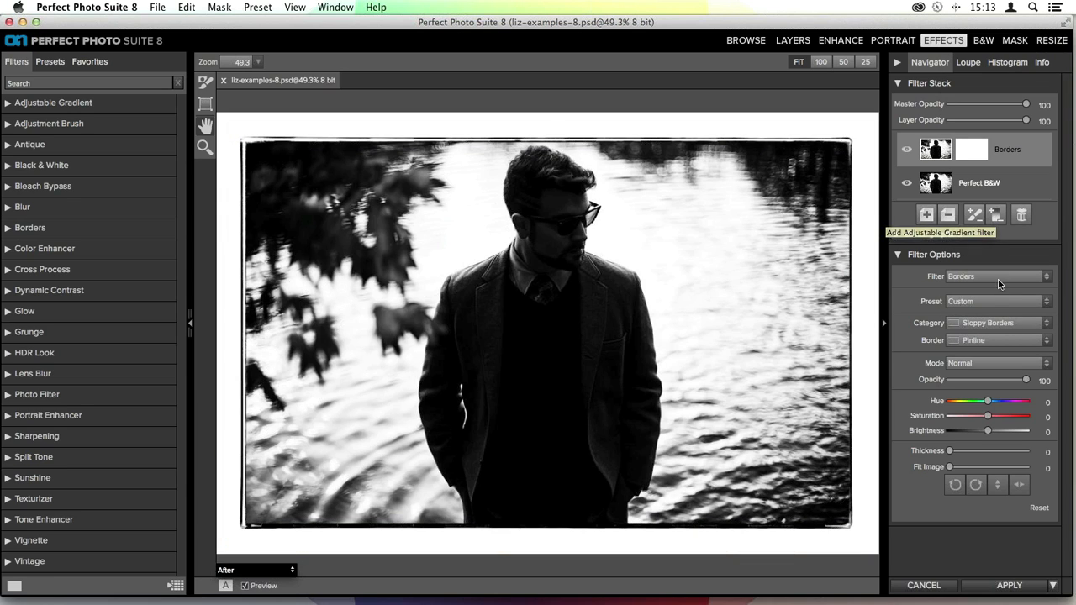
click(975, 342)
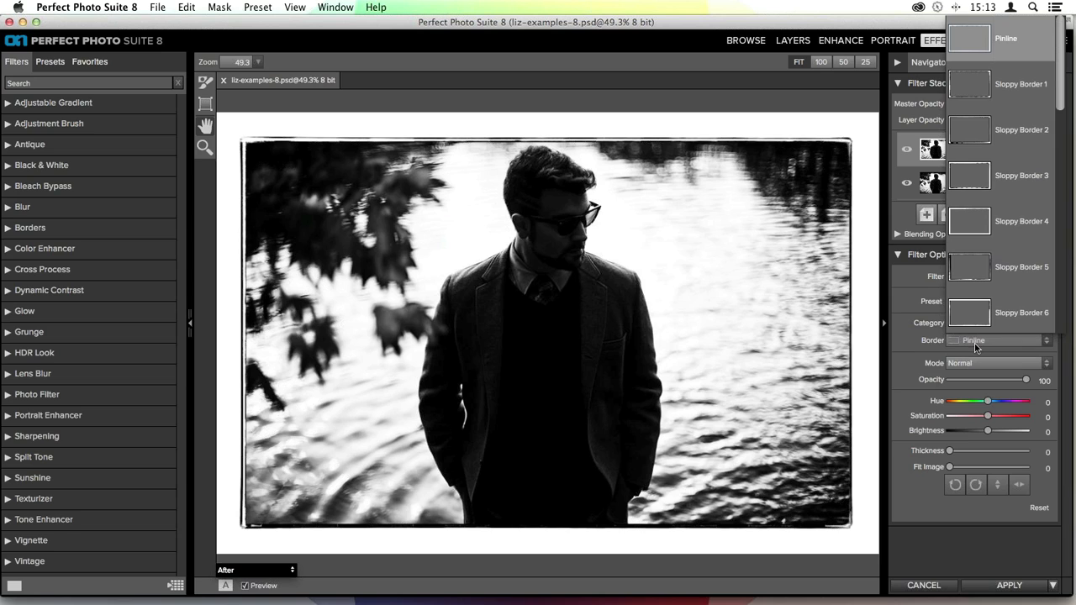
scroll(992, 267, down, 4)
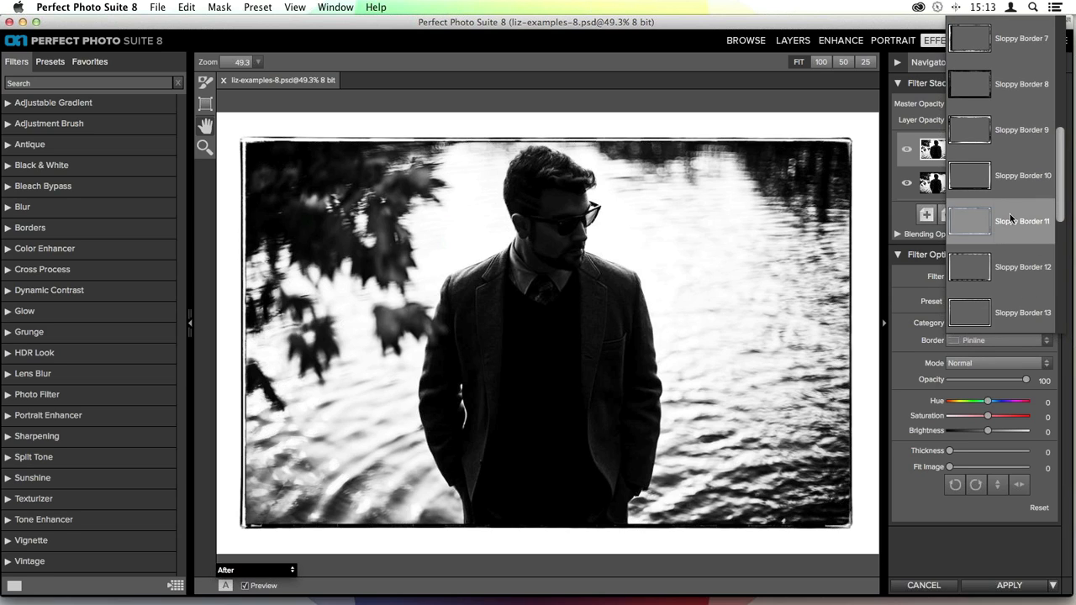
click(993, 175)
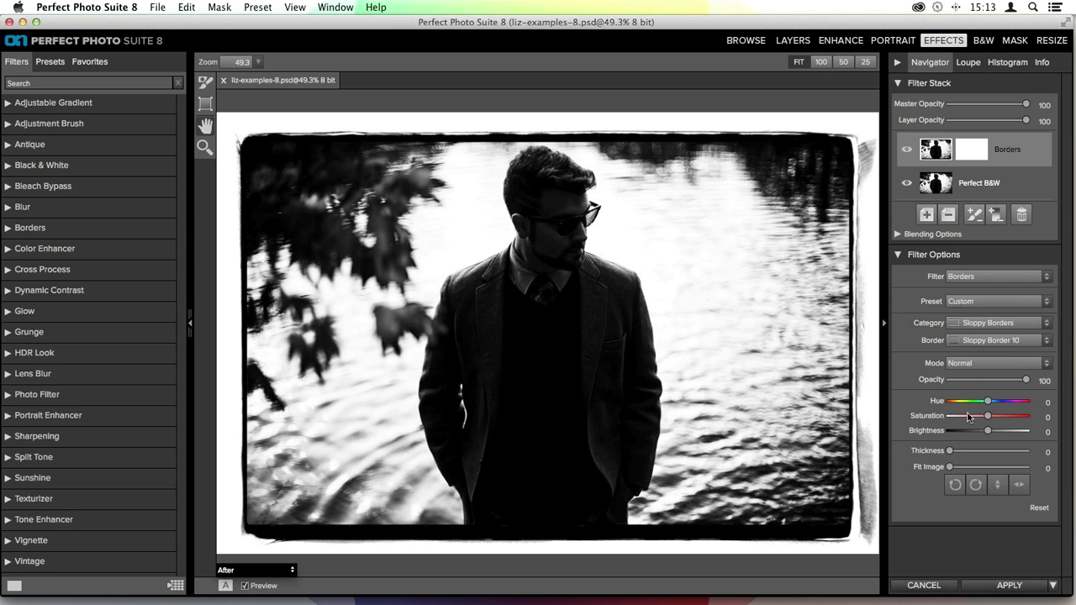
Step: Return to the Antique Deckled border and set its Hue to 77, Saturation to 100 and Brightness to -100
drag(988, 402, 967, 402)
click(975, 323)
scroll(1018, 122, up, 1)
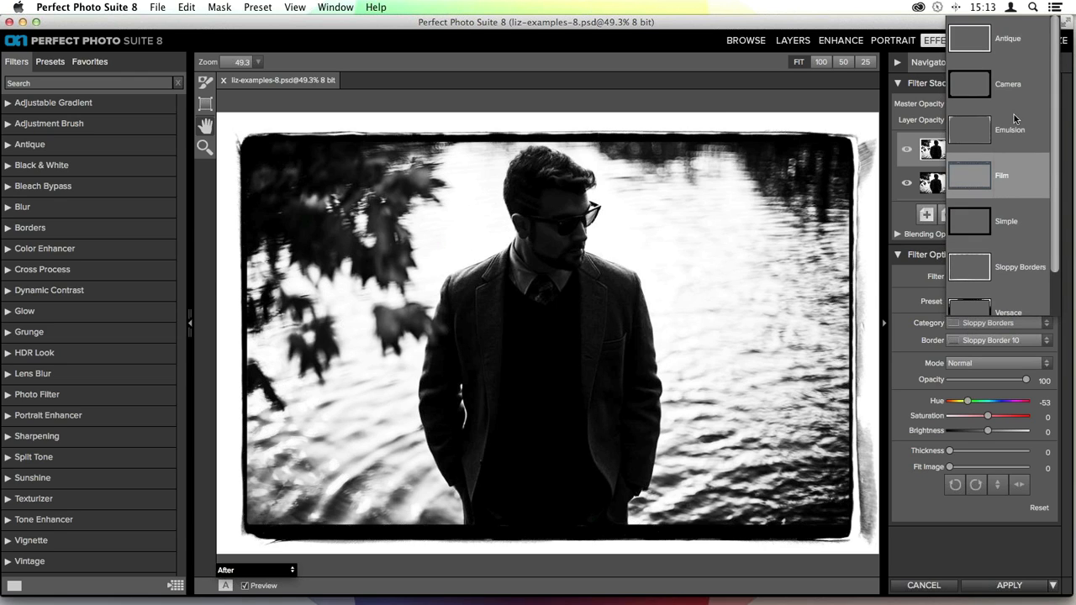
click(1005, 38)
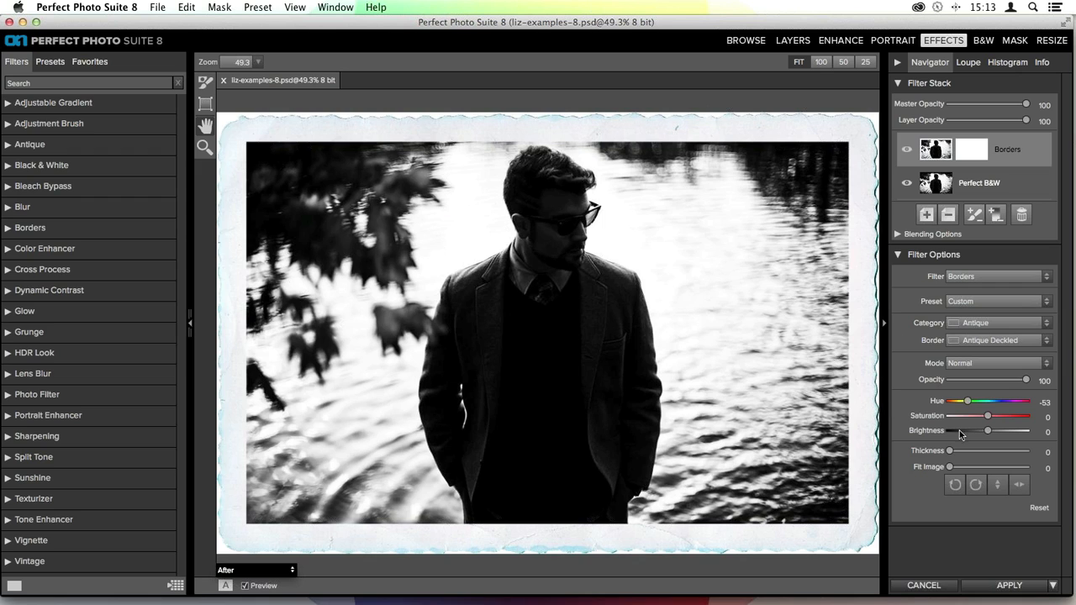
drag(969, 400, 947, 430)
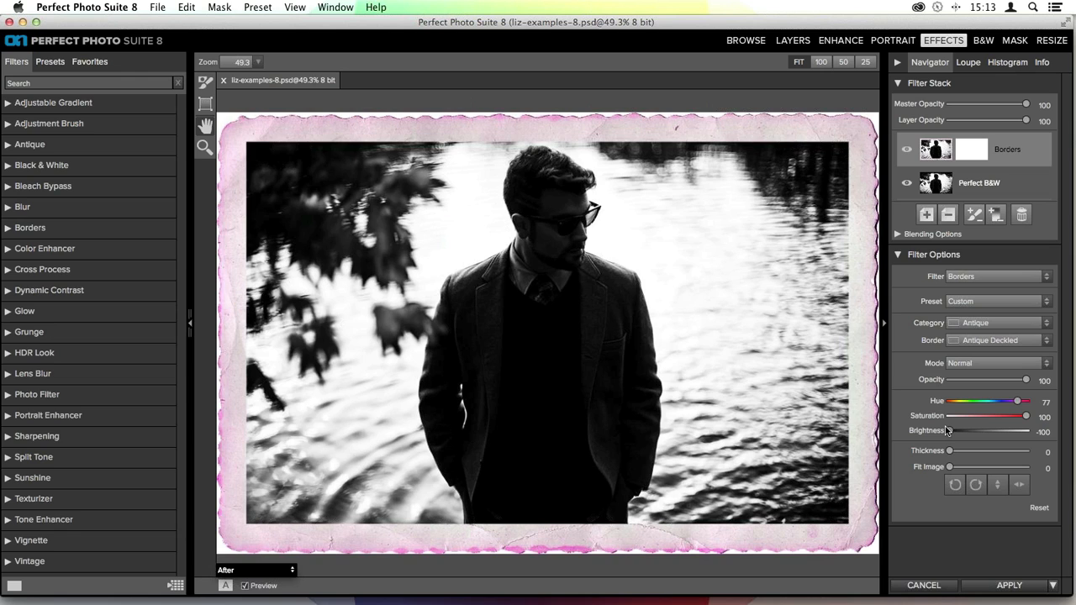
Step: Change the border to a Medium Format Dirty frame from the Film category, with Hue at -61 and Saturation at -100
click(967, 325)
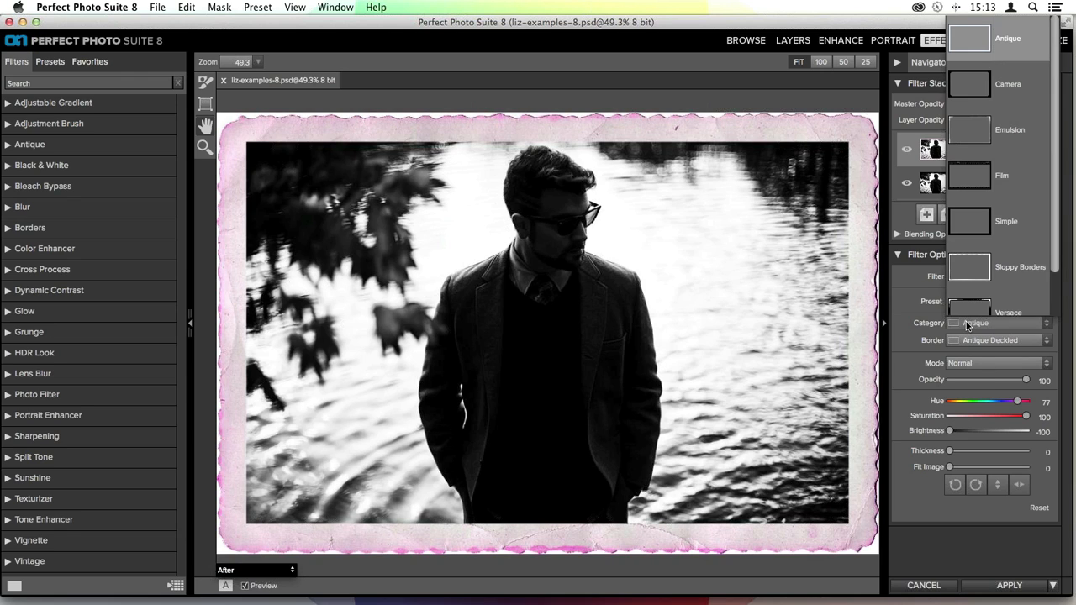
click(1015, 134)
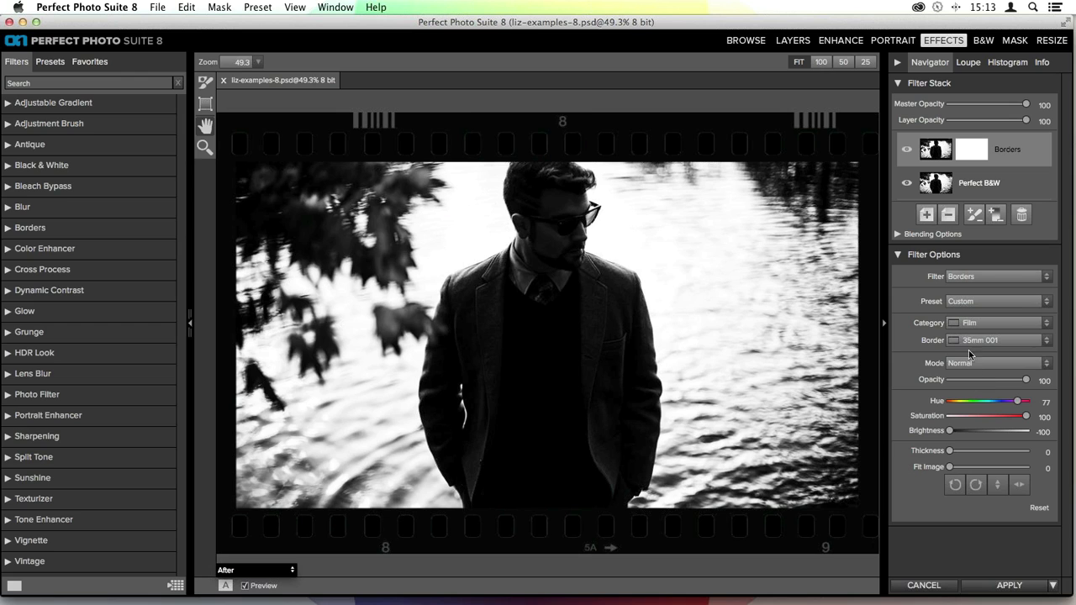
click(965, 326)
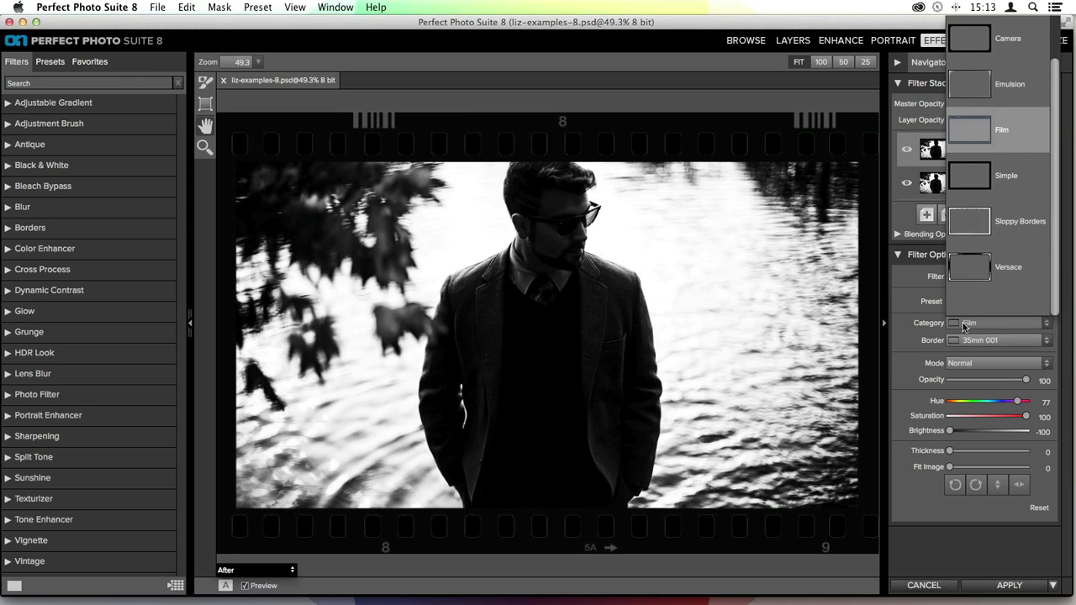
click(965, 326)
click(964, 340)
scroll(997, 184, down, 5)
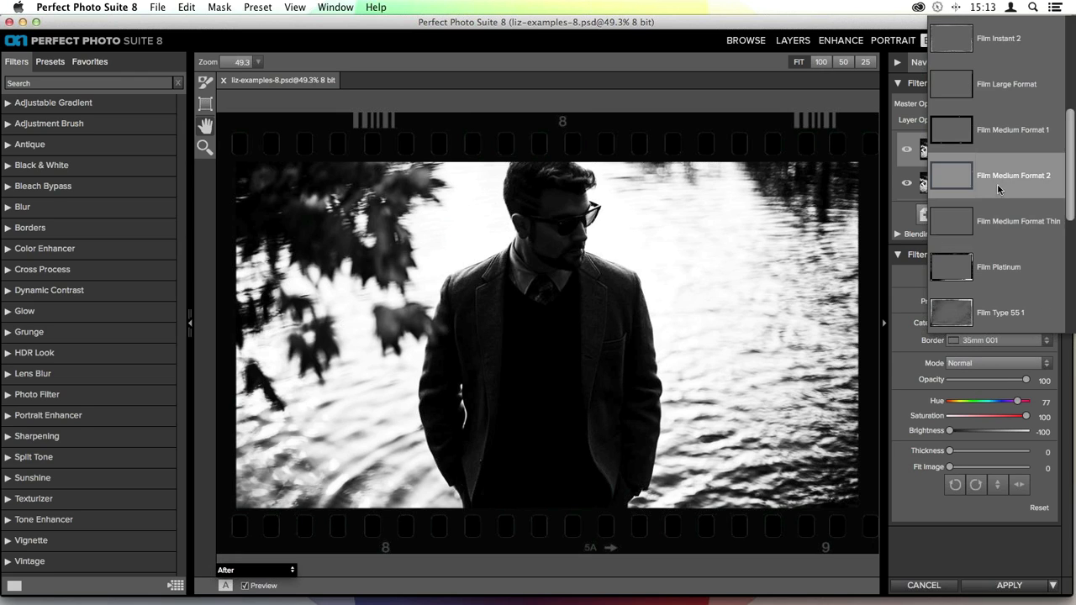
scroll(997, 183, down, 3)
click(967, 260)
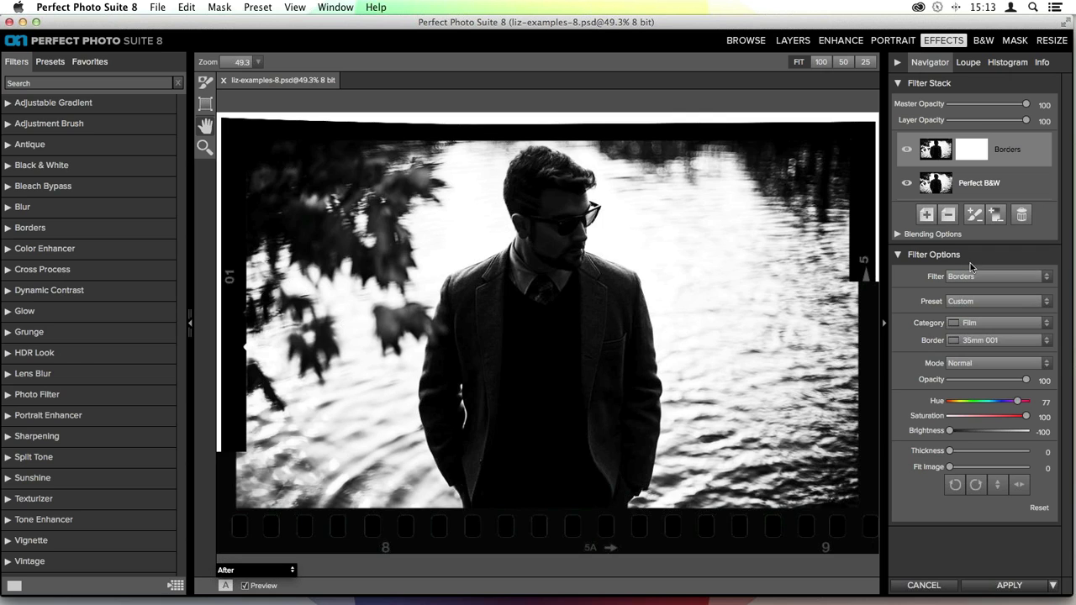
drag(1017, 401, 912, 417)
click(974, 416)
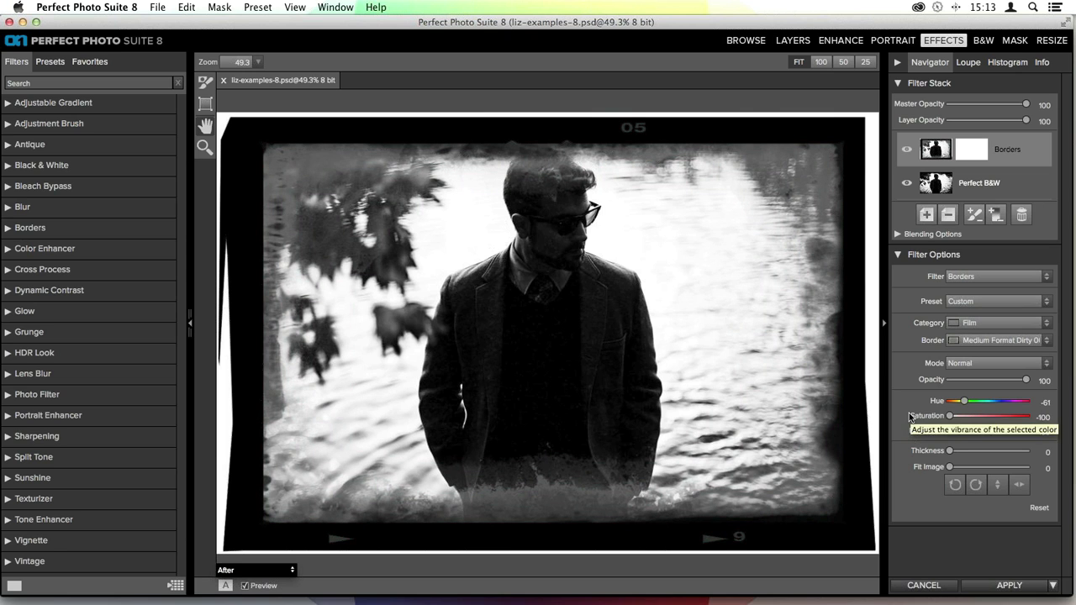
Step: Remove the Borders filter and add a Texturizer filter above the Perfect B&W layer
click(948, 215)
click(996, 276)
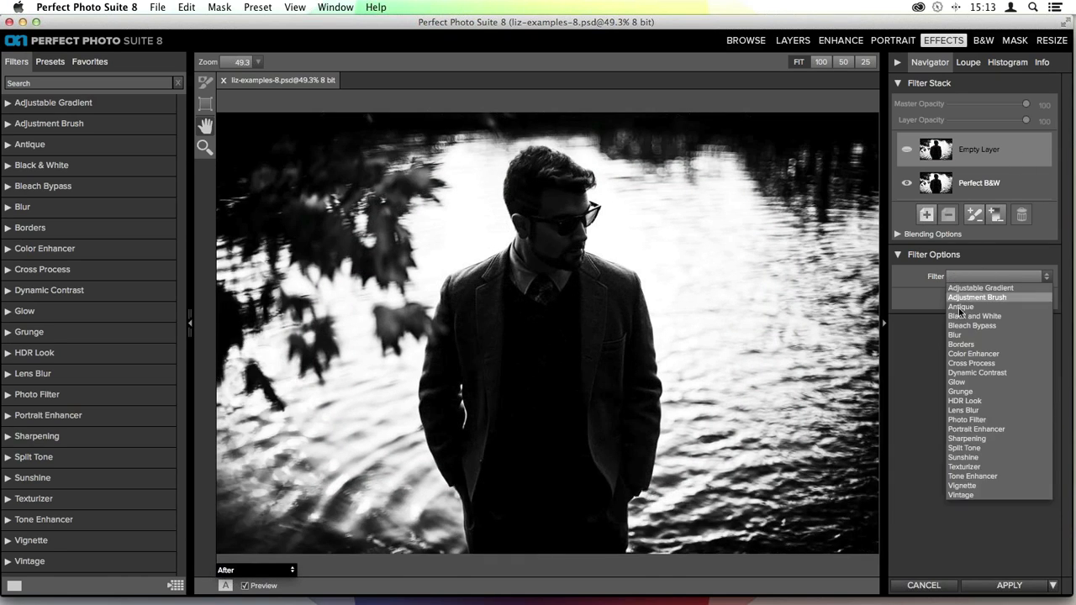
click(985, 462)
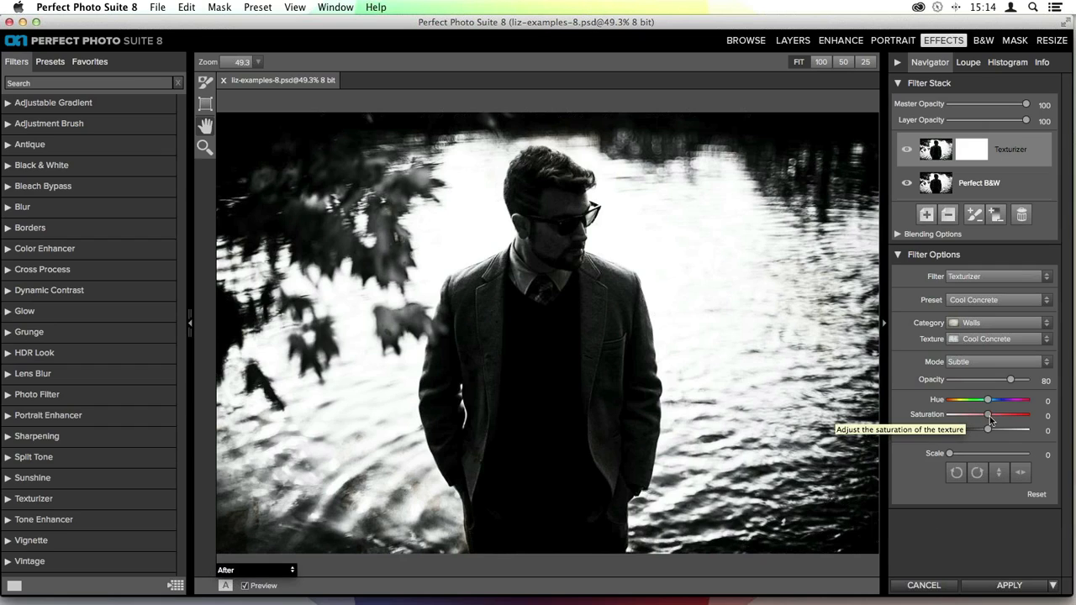
click(155, 6)
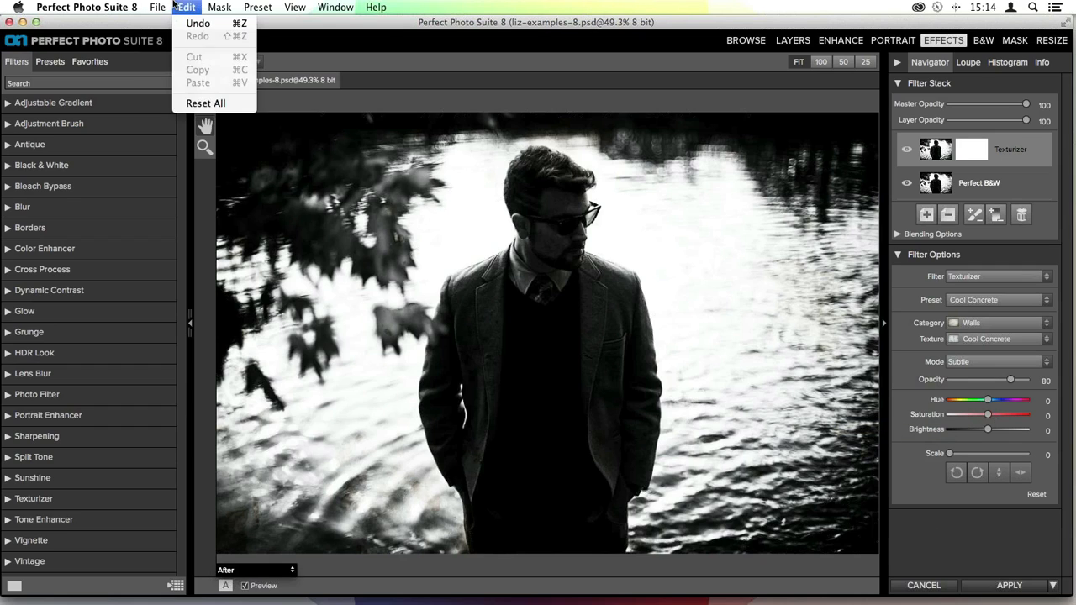
click(188, 7)
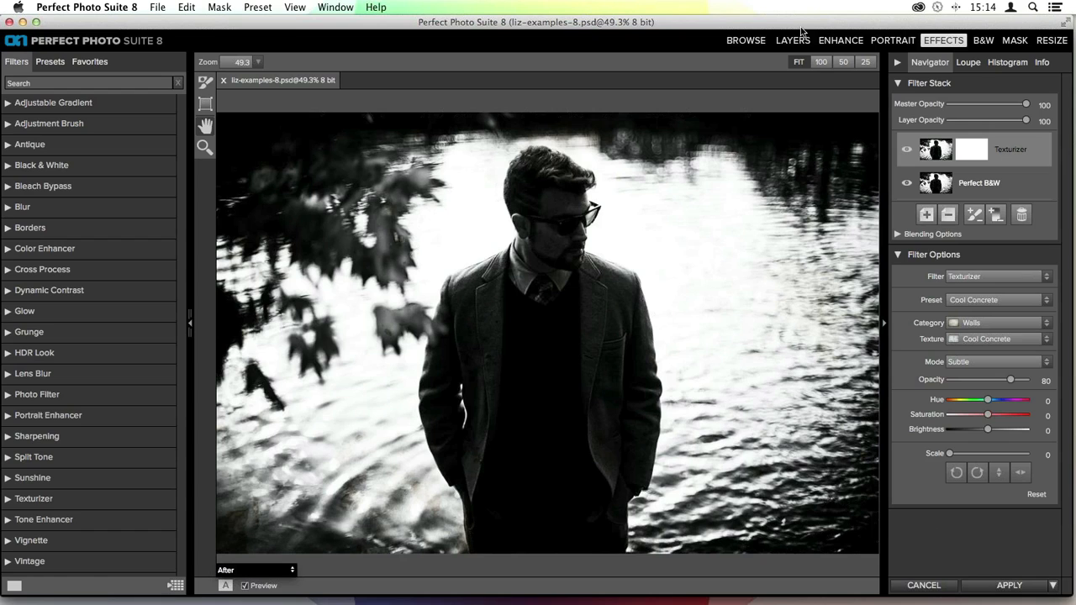
Step: Switch the Texturizer to the Clean Edge texture in the Paper category, lower its Saturation, and apply the effect
click(911, 586)
click(964, 326)
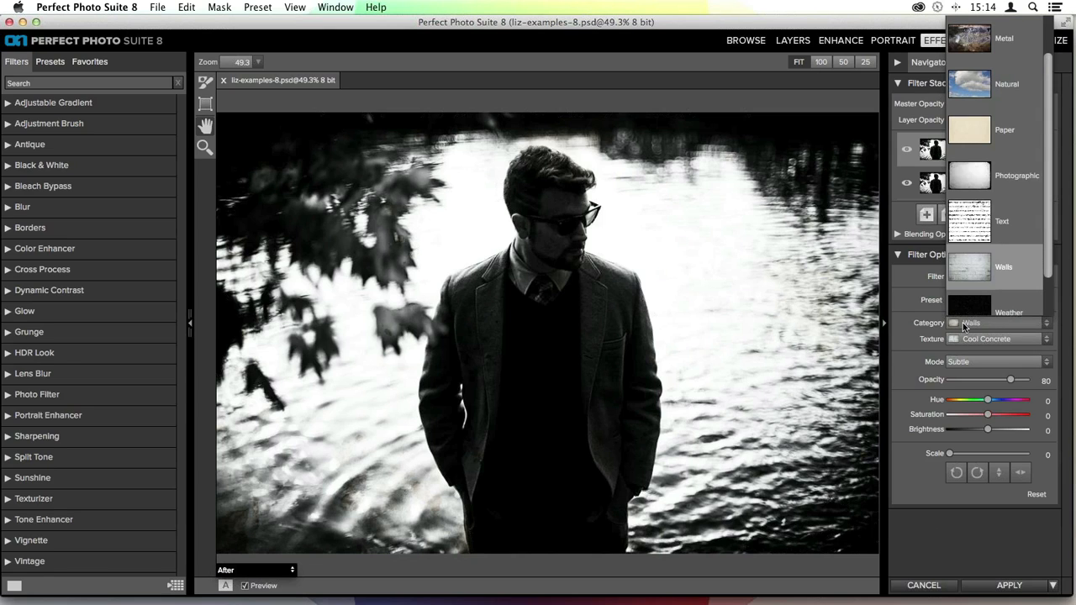
scroll(998, 153, down, 1)
click(984, 84)
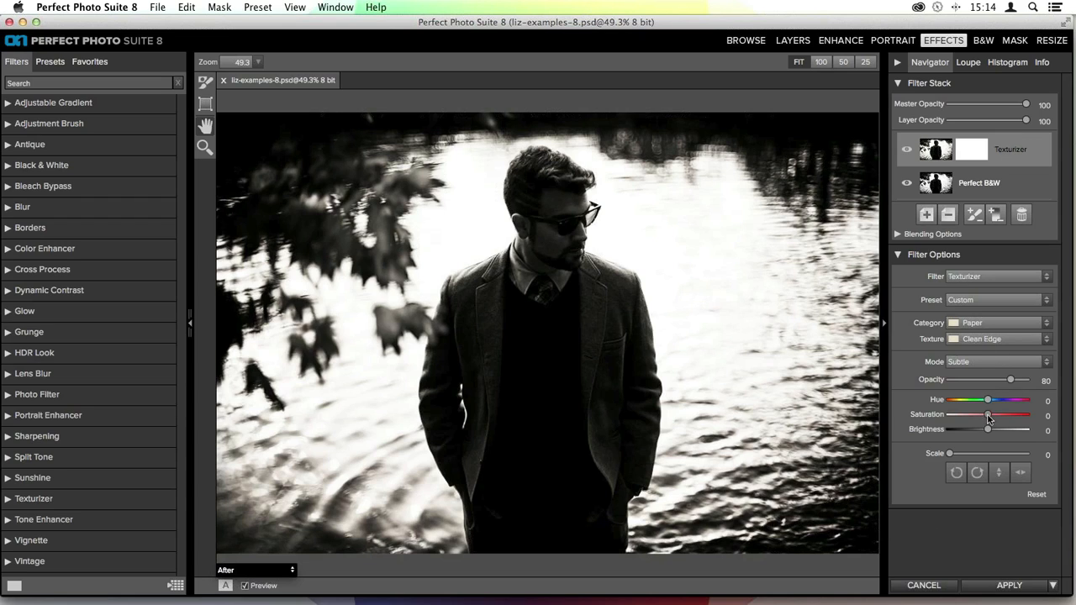
drag(988, 414, 970, 414)
mouse_move(1010, 381)
mouse_down()
mouse_move(1041, 381)
mouse_move(1009, 383)
mouse_up()
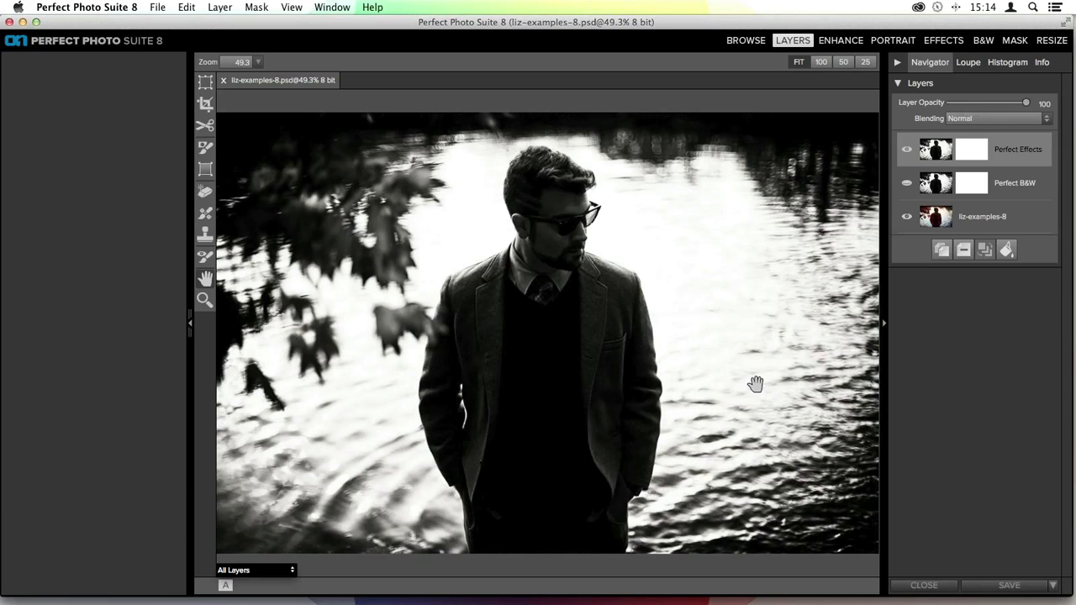
Step: Toggle the visibility of the Perfect Effects layer to compare the photo with and without the texture
click(906, 183)
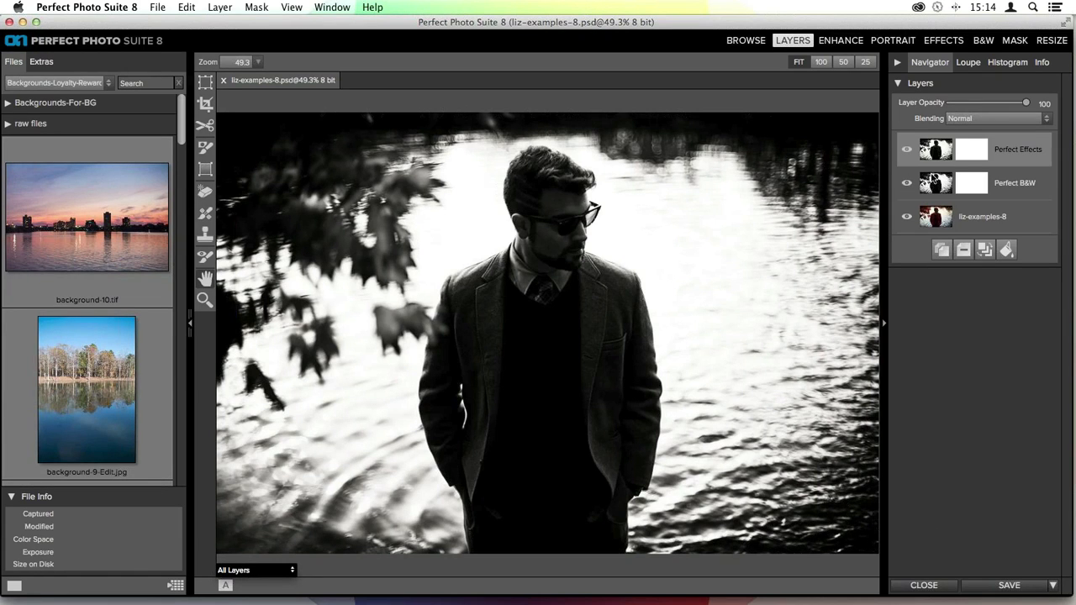
click(908, 151)
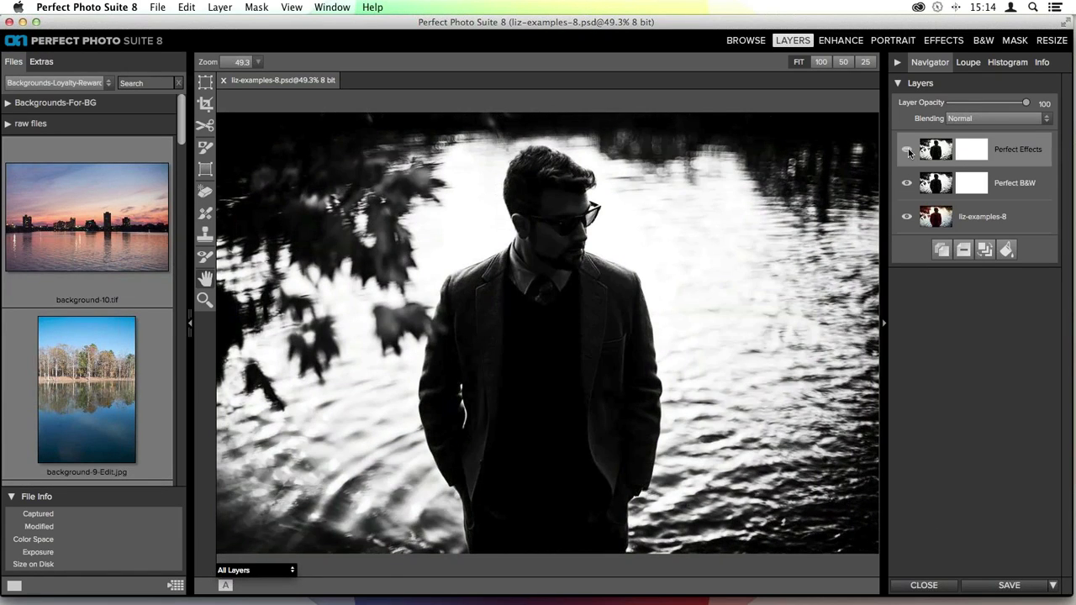
click(907, 150)
click(908, 150)
click(908, 151)
click(909, 151)
click(908, 152)
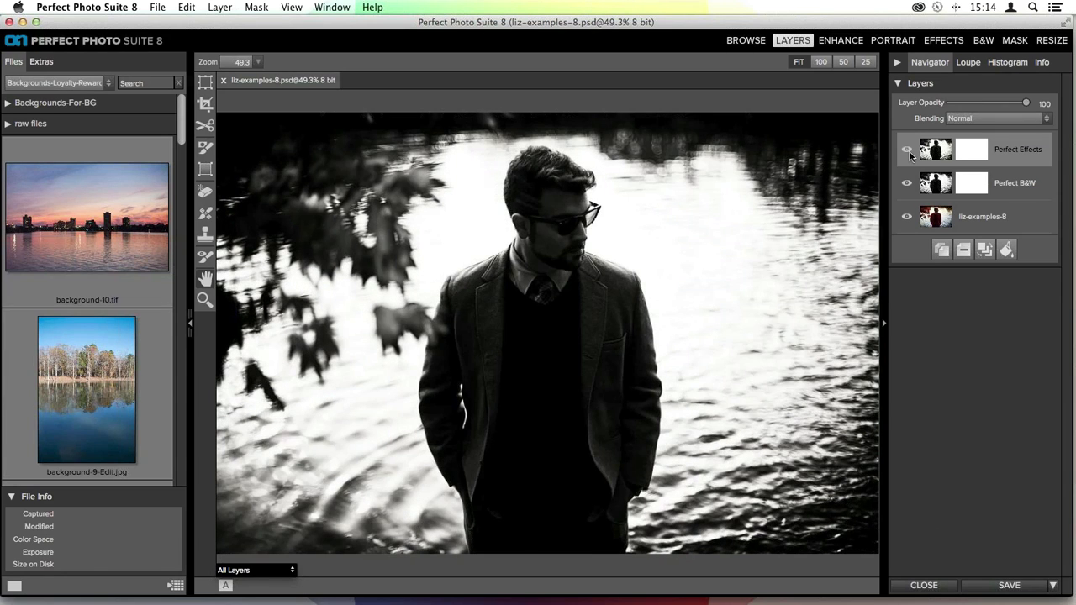
Step: Try painting out the Perfect Effects layer over the man with the Masking Brush, and undo the stroke
click(205, 149)
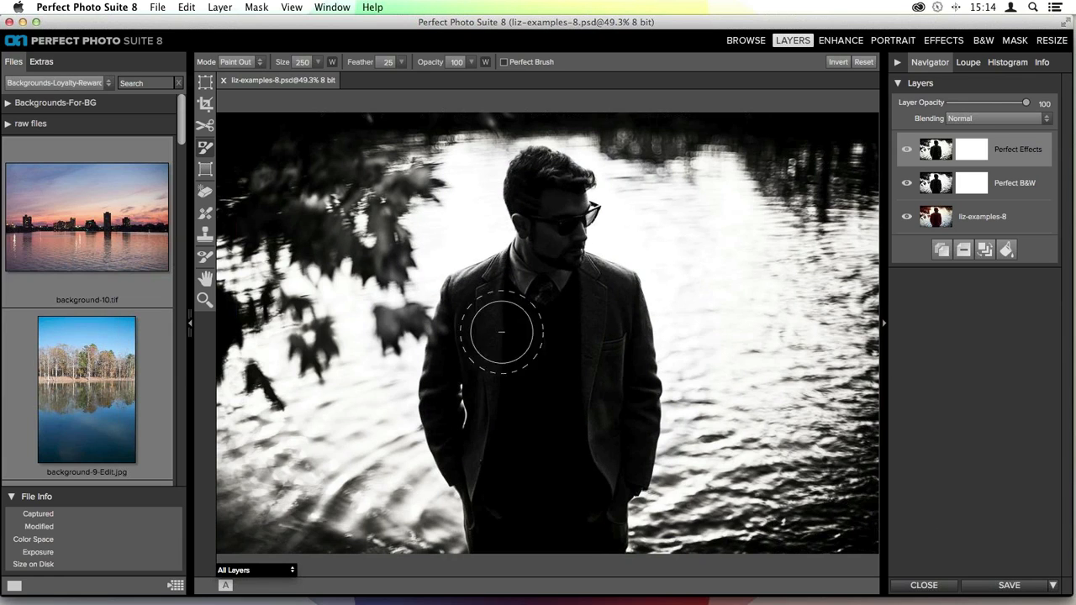
drag(502, 332, 543, 566)
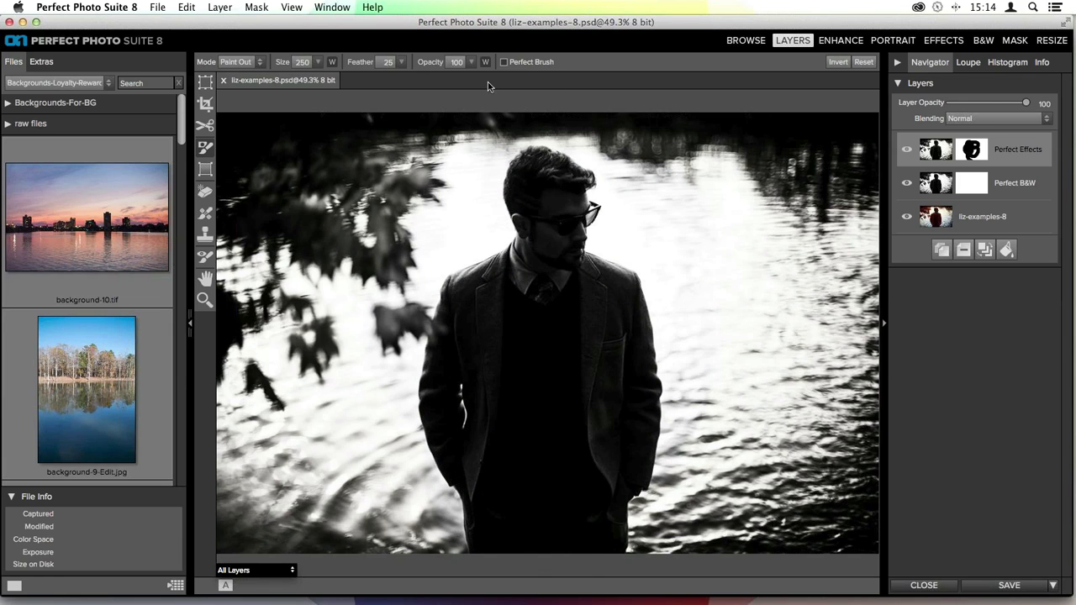
key(super+z)
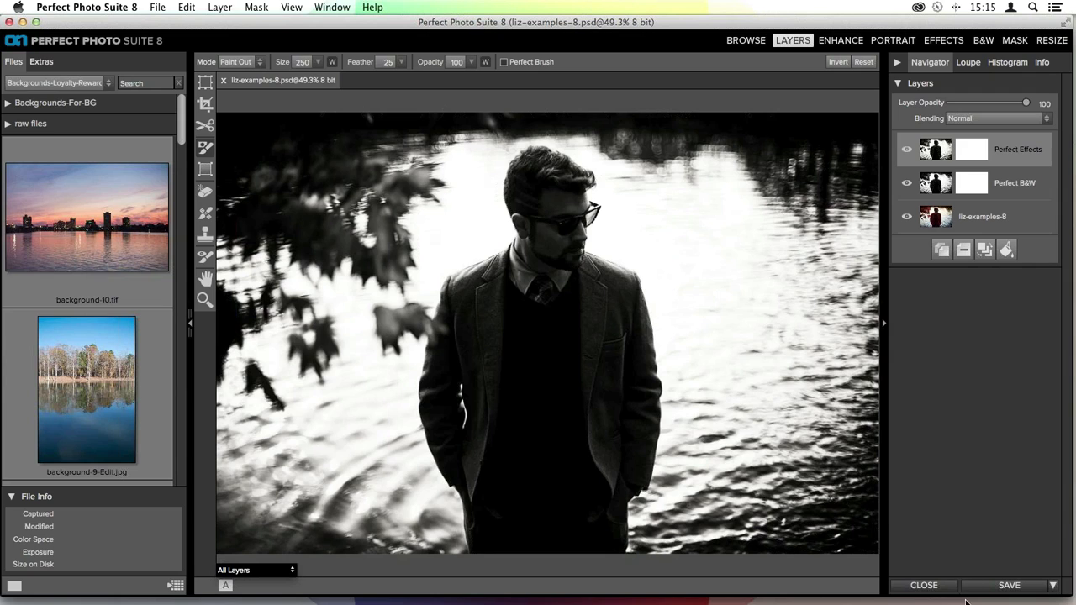
Step: Delete the Perfect Effects layer and close the liz-examples-8 document
click(996, 589)
click(963, 251)
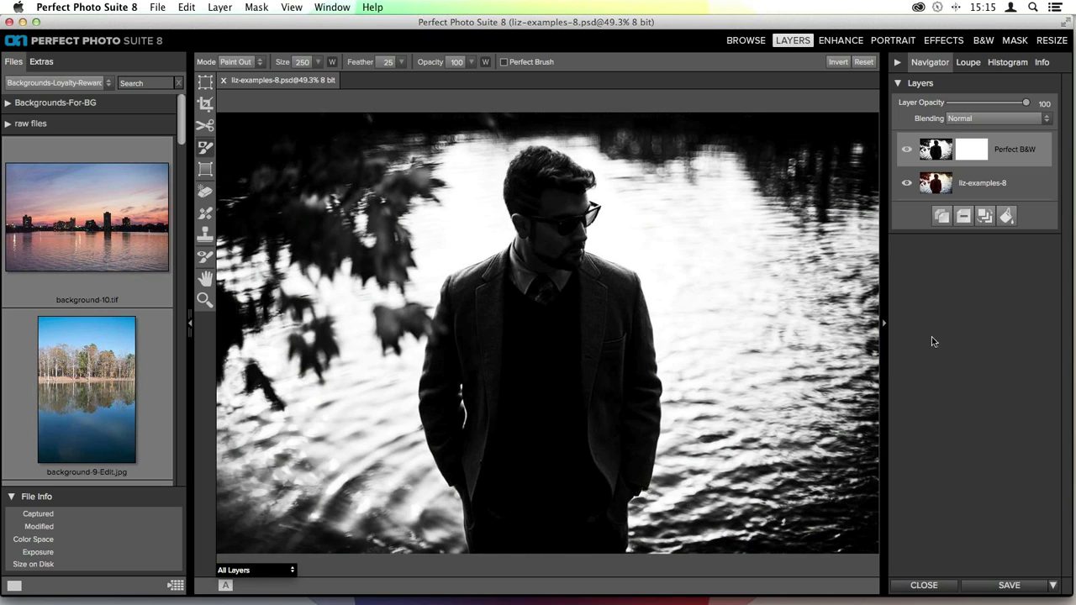
click(920, 585)
click(499, 321)
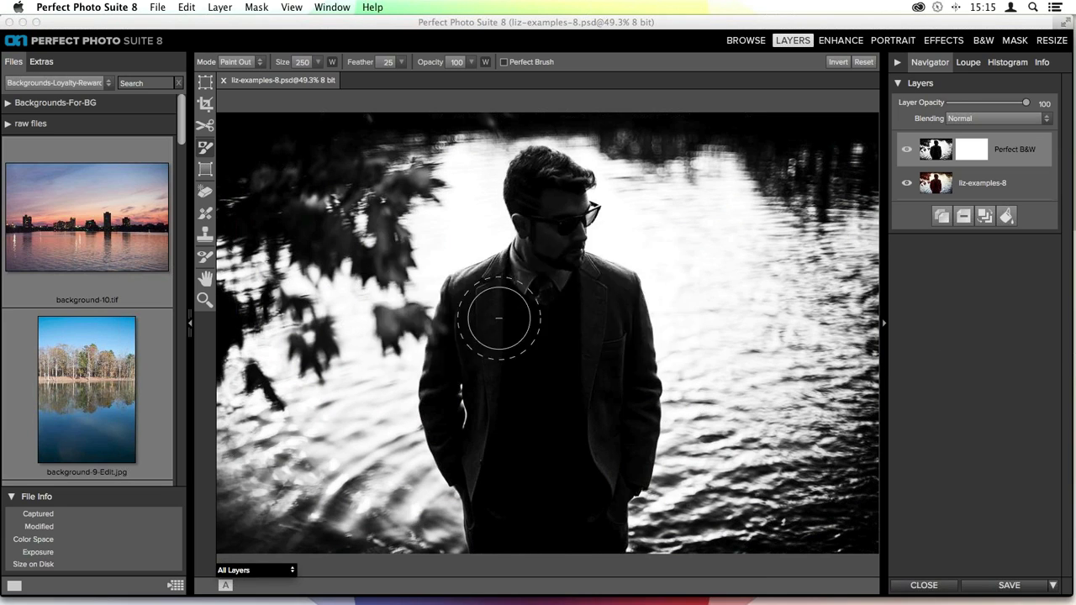
Step: Switch to Lightroom and open the portraits-4 photo enlarged, flipping to liz-examples-8 and back
mouse_move(493, 601)
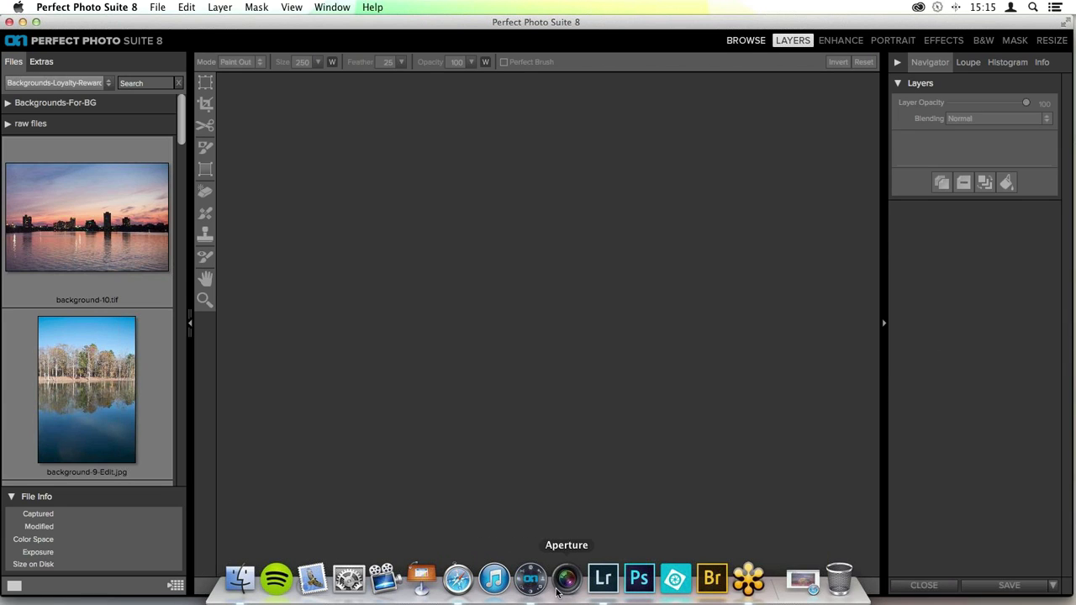
click(604, 580)
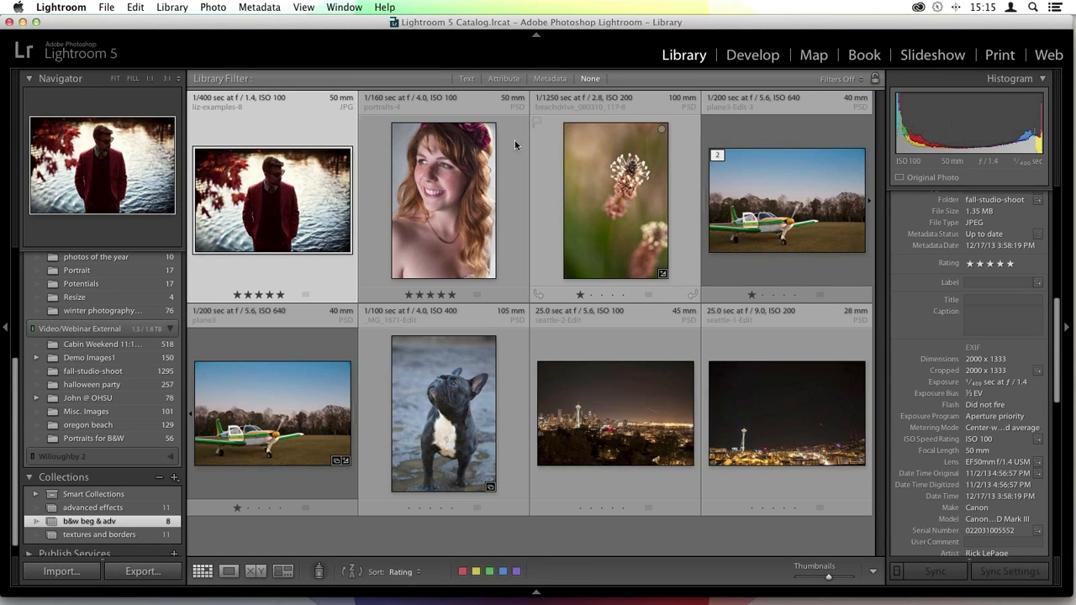
double_click(474, 162)
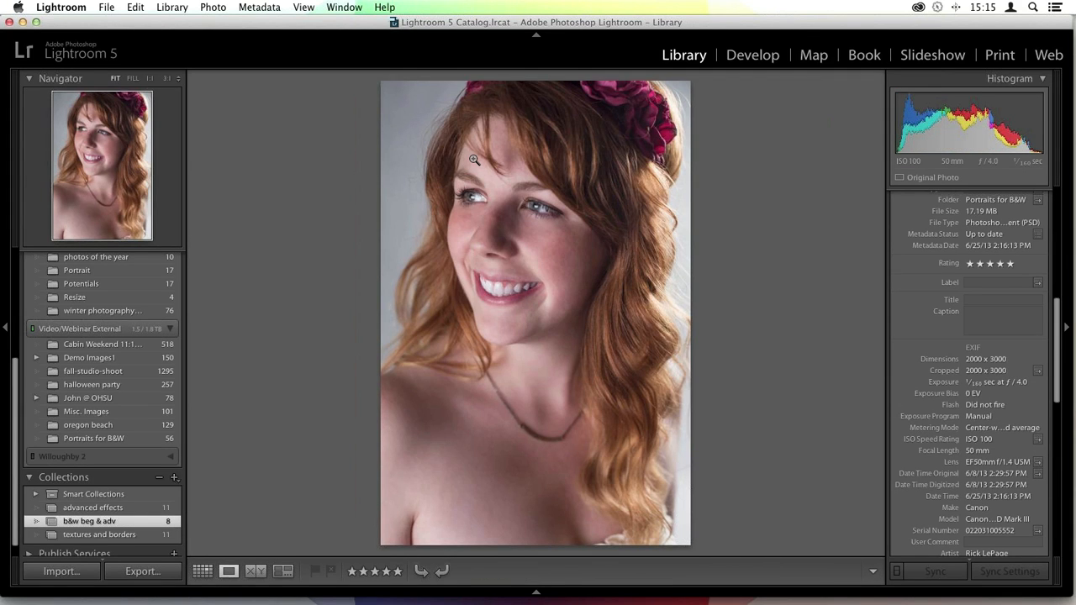
key(Right)
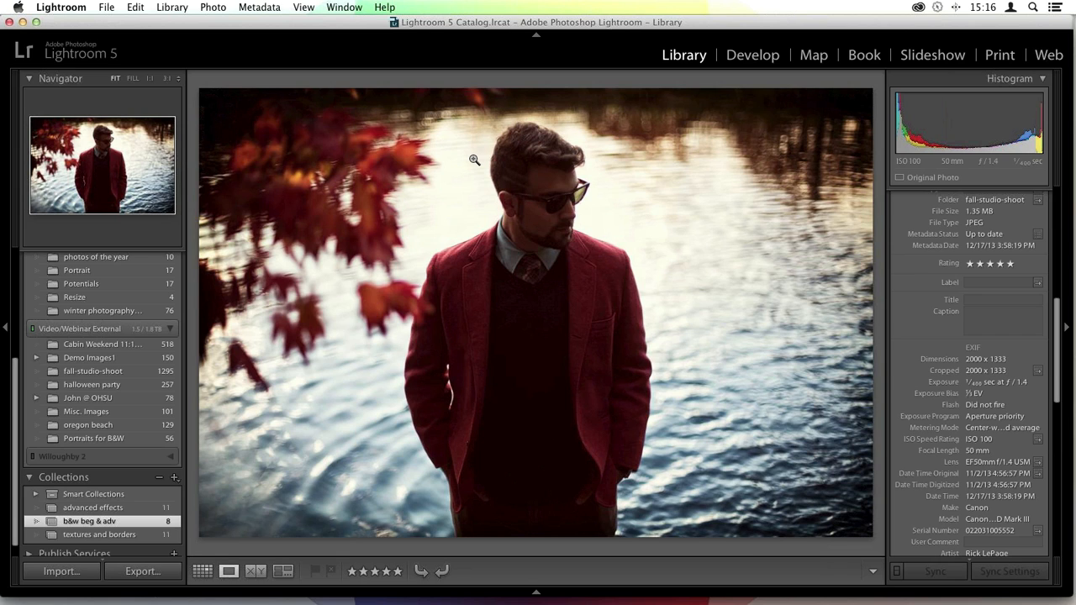
key(Right)
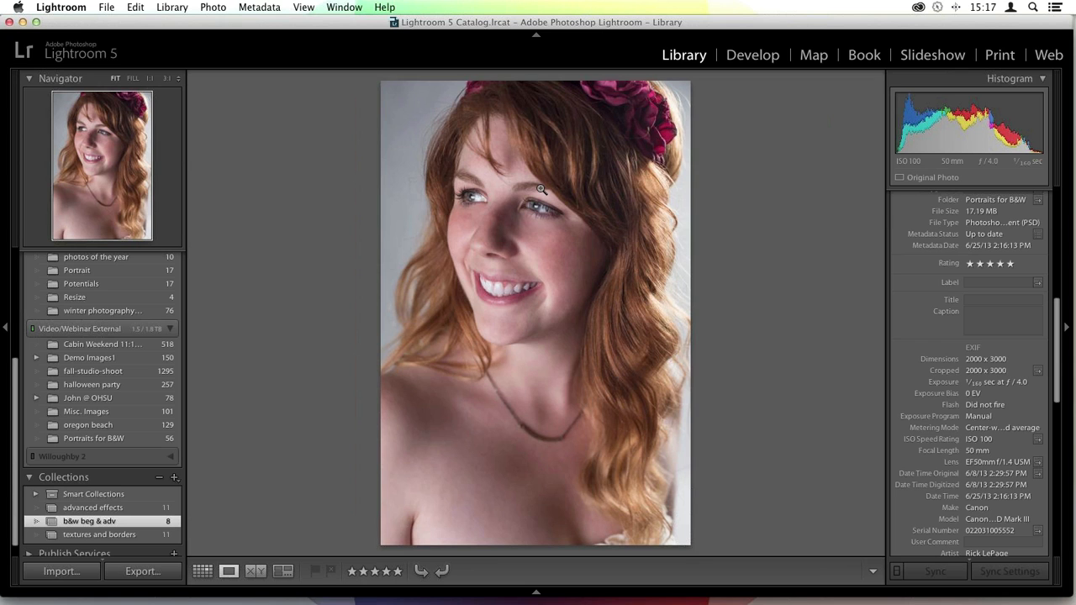
Step: Send the portraits-4 photo from the grid to Perfect B&W 8 as a copy with Lightroom adjustments
key(g)
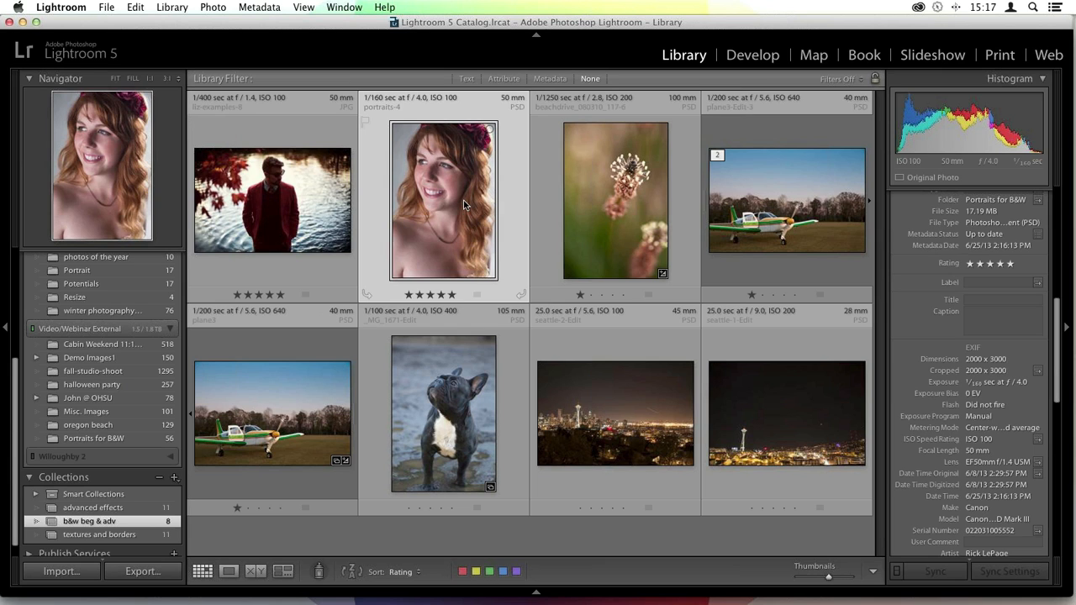
right_click(510, 202)
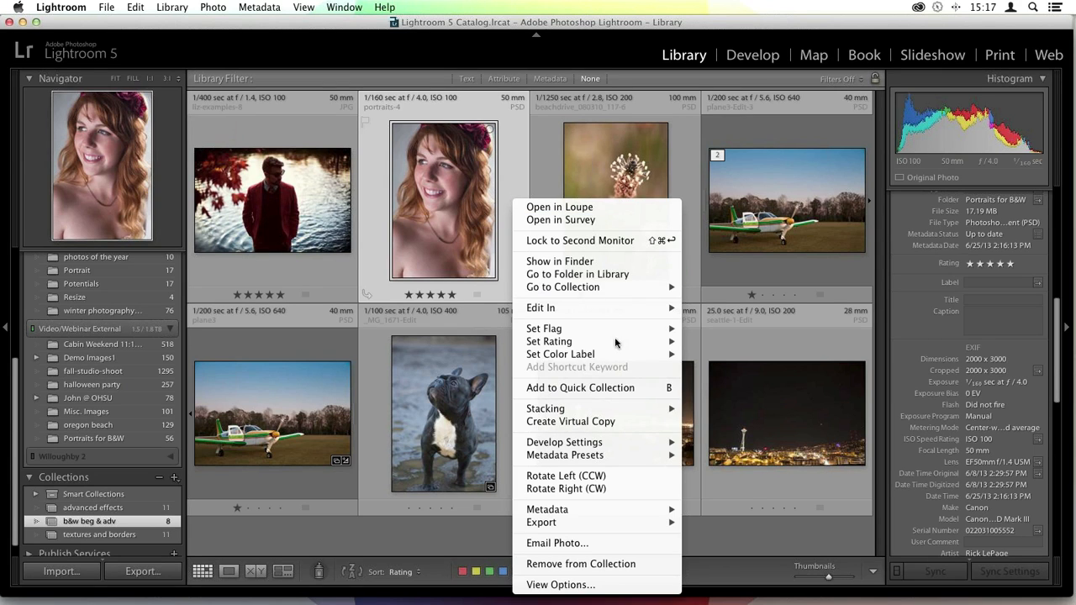
mouse_move(663, 311)
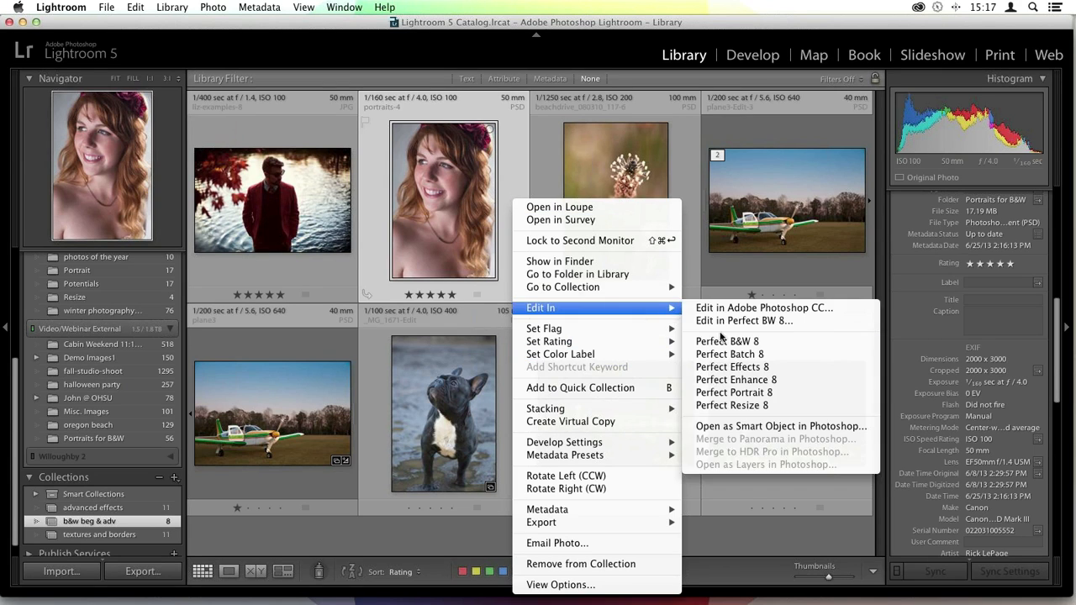
click(739, 349)
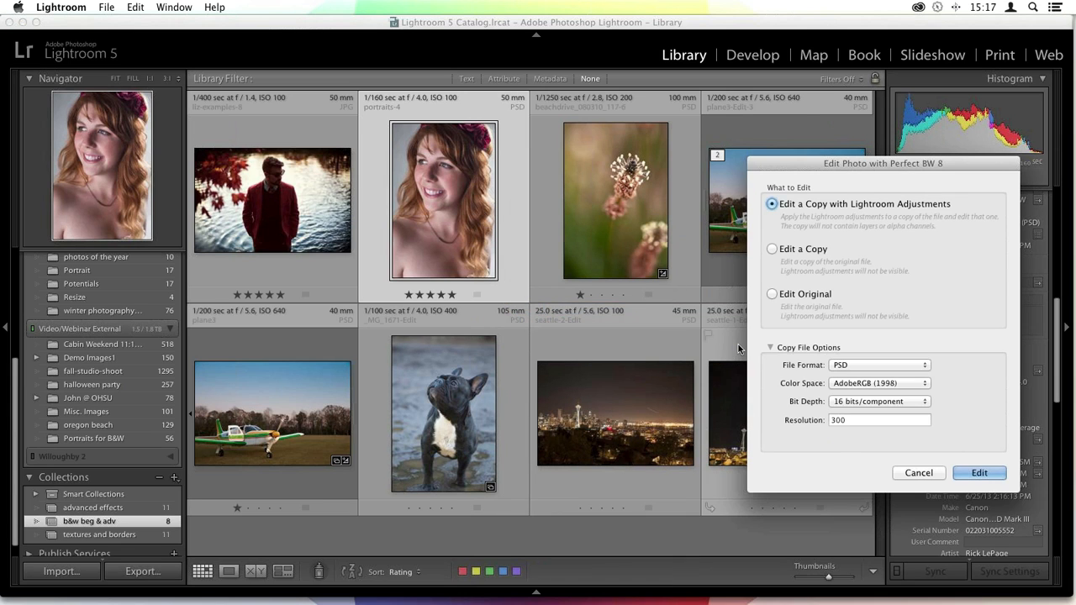
click(981, 473)
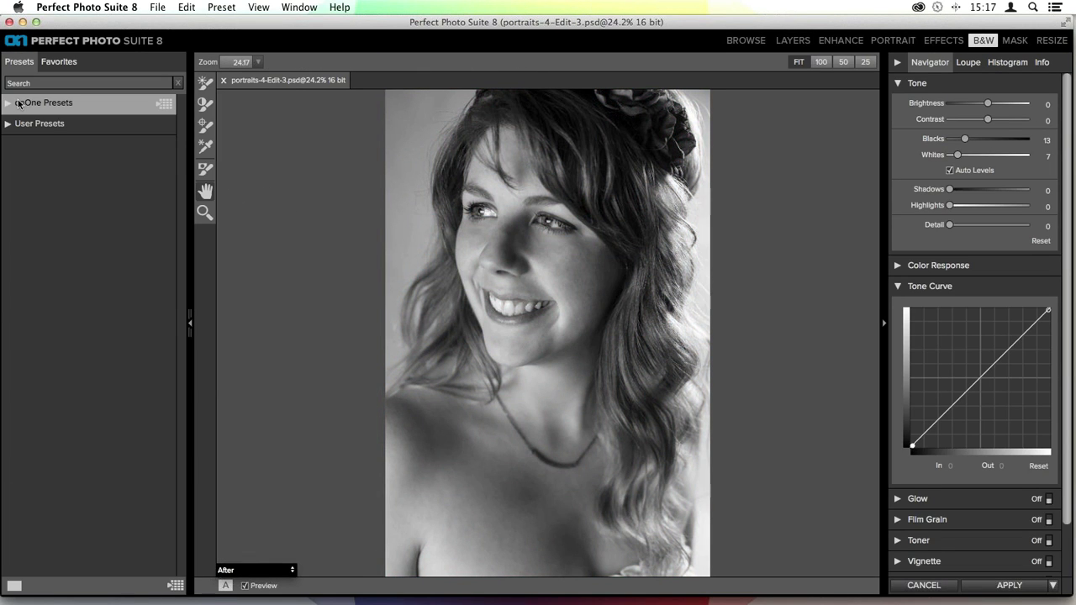
Step: Browse the Hollywood Portrait presets and compare their preview thumbnails on the portrait
click(19, 105)
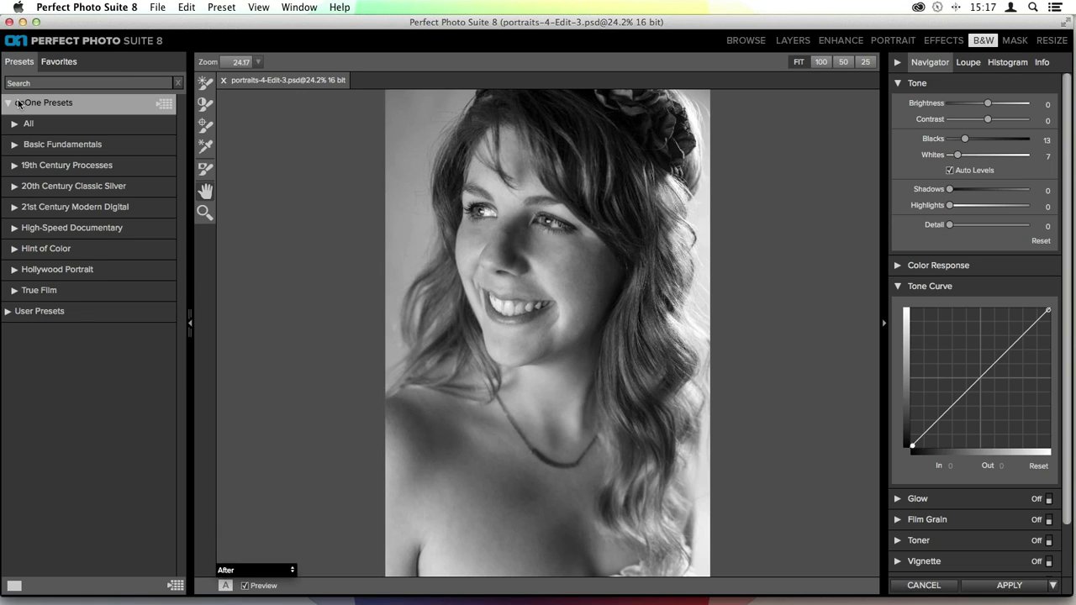
click(64, 270)
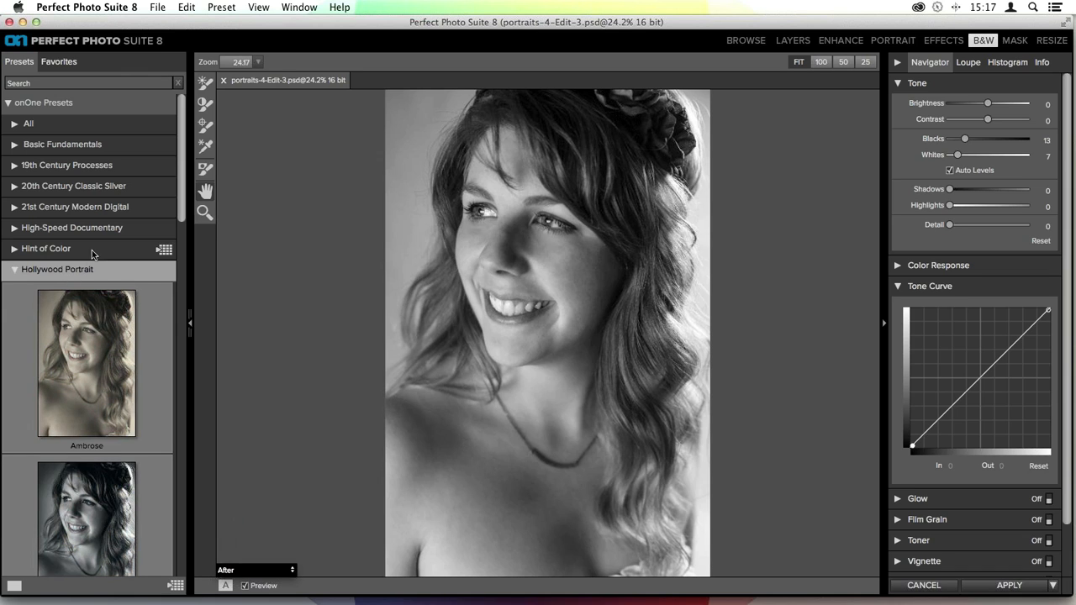
scroll(147, 288, down, 3)
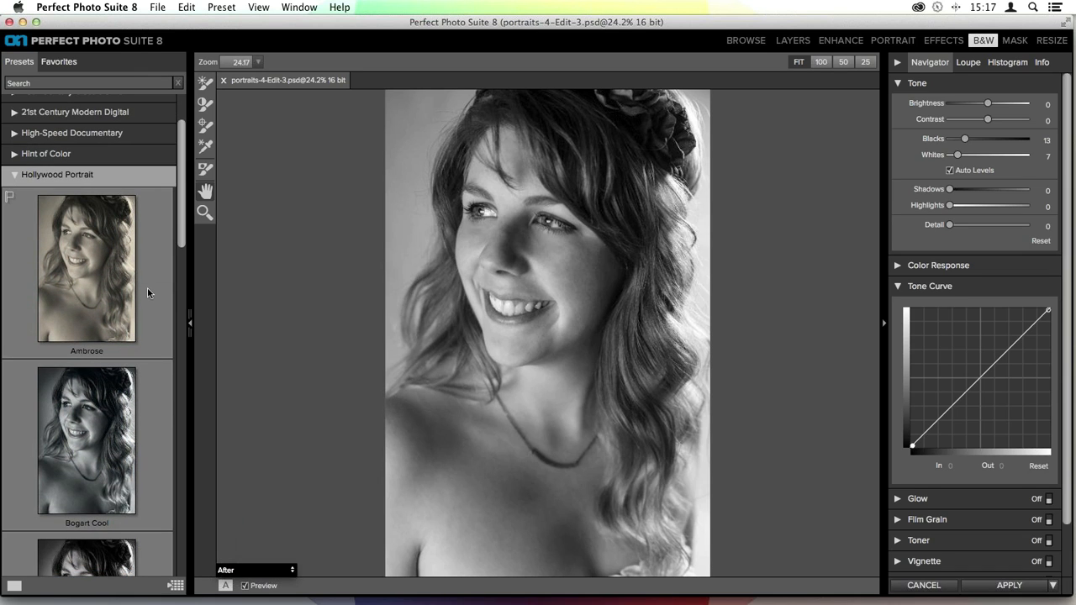
scroll(147, 293, down, 6)
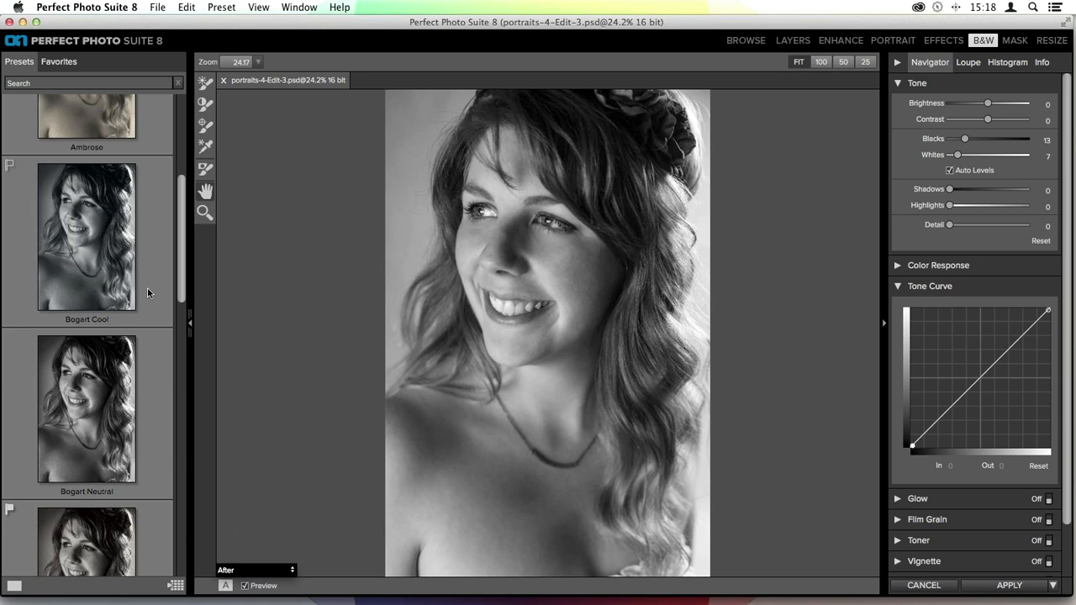
scroll(147, 289, down, 3)
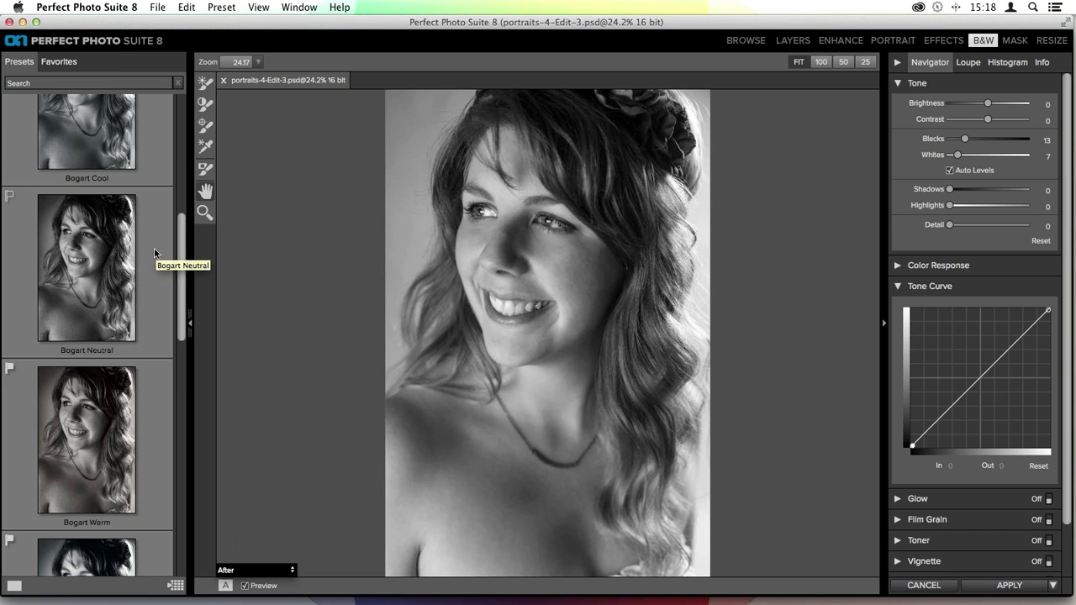
scroll(155, 253, down, 10)
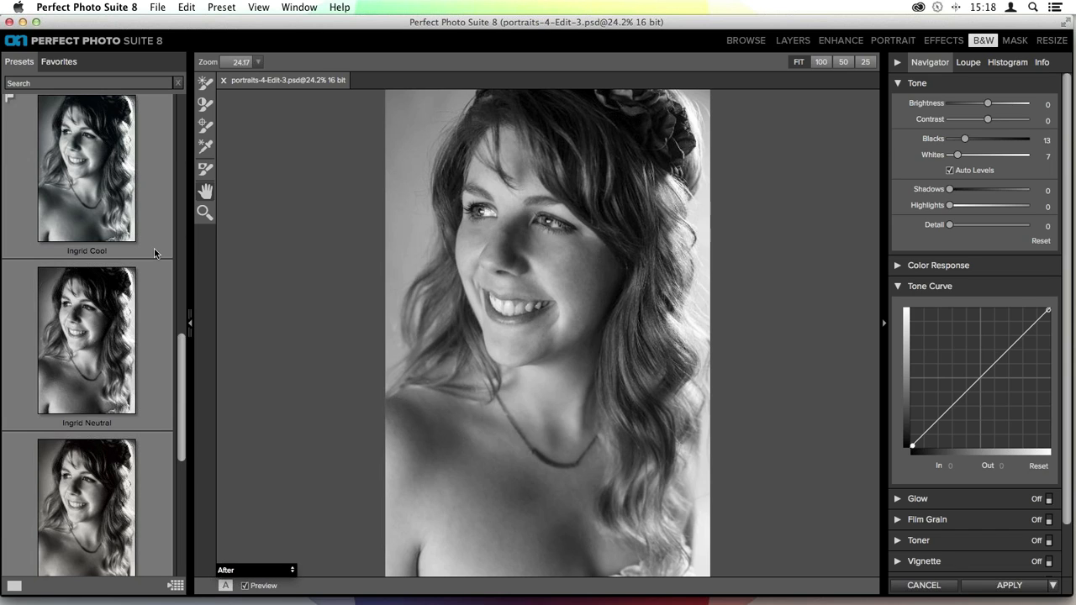
scroll(154, 253, down, 2)
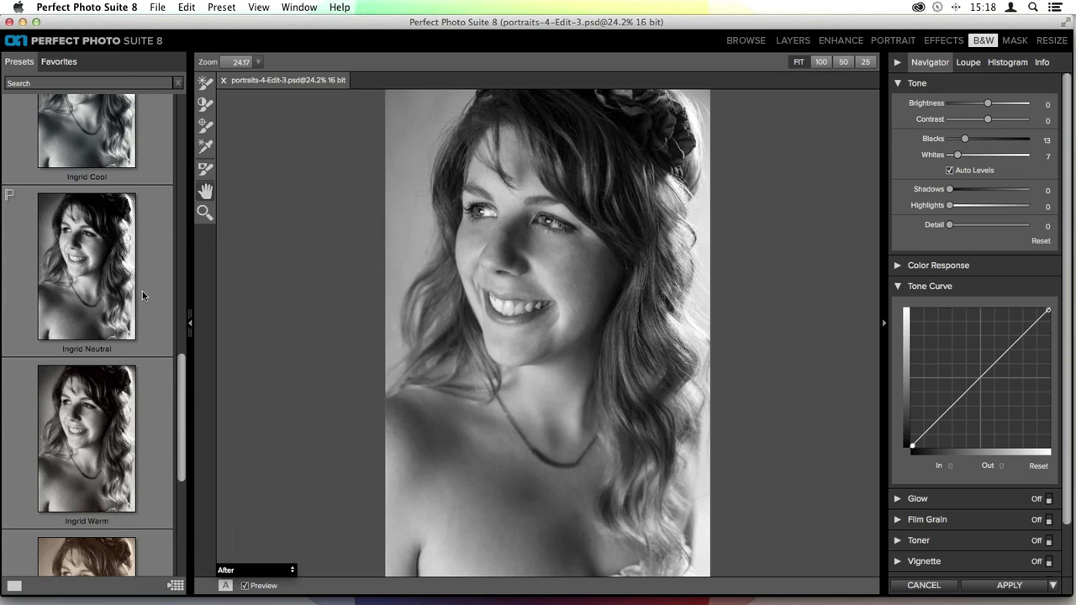
scroll(142, 291, down, 5)
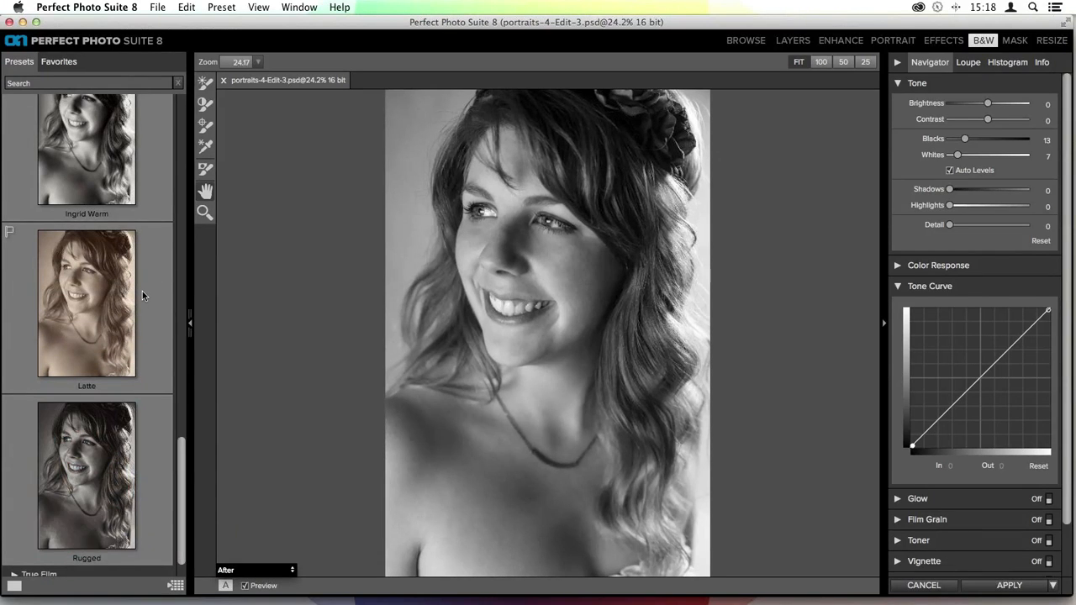
scroll(142, 291, up, 15)
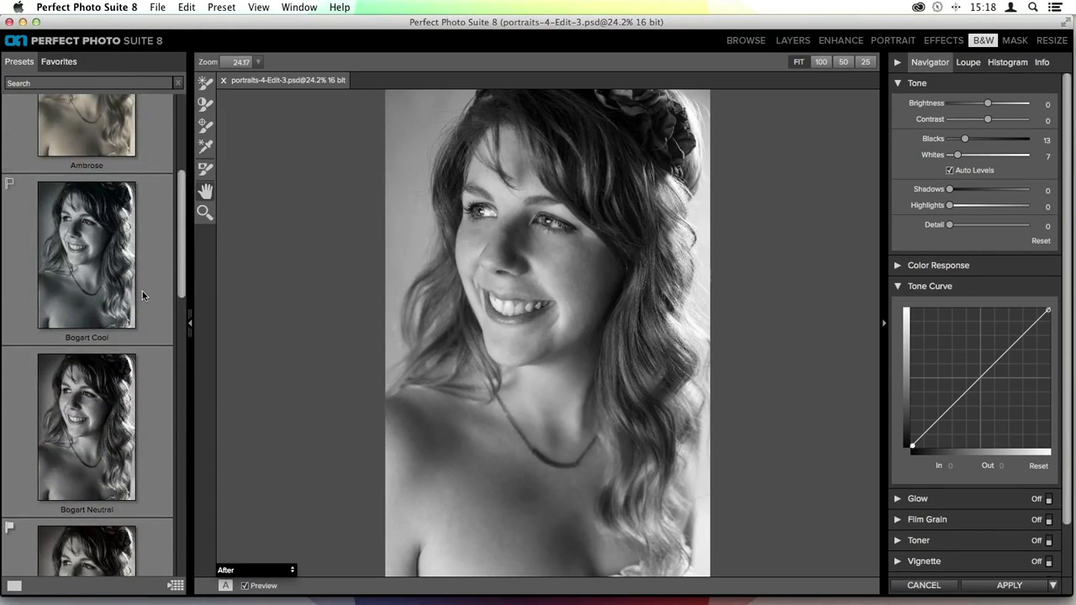
scroll(143, 291, up, 3)
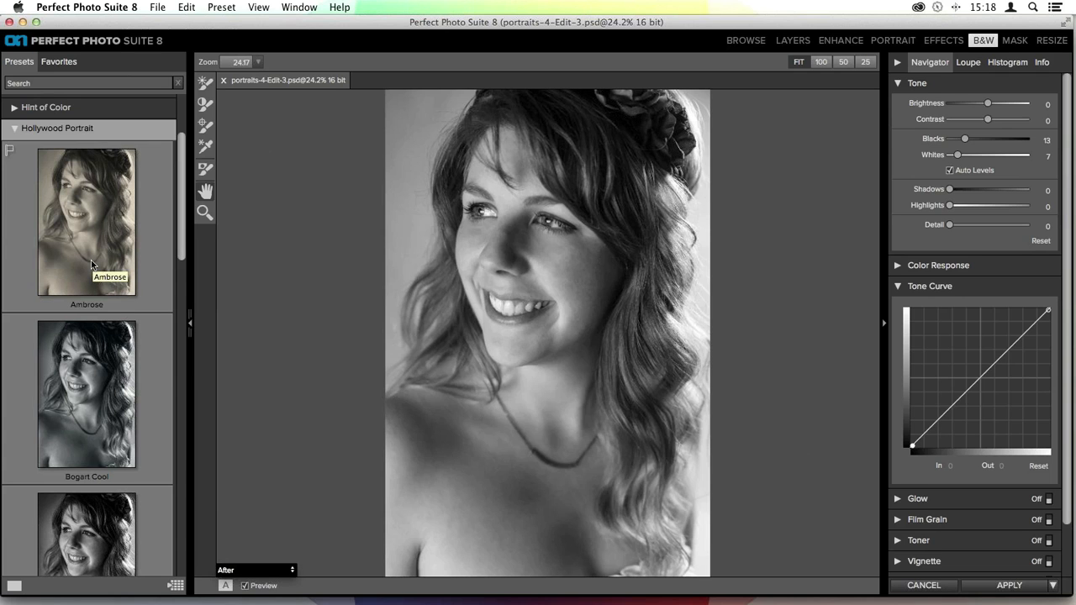
Step: Try the Ingrid Neutral preset on the portrait, and apply Ingrid Warm instead
scroll(91, 261, down, 15)
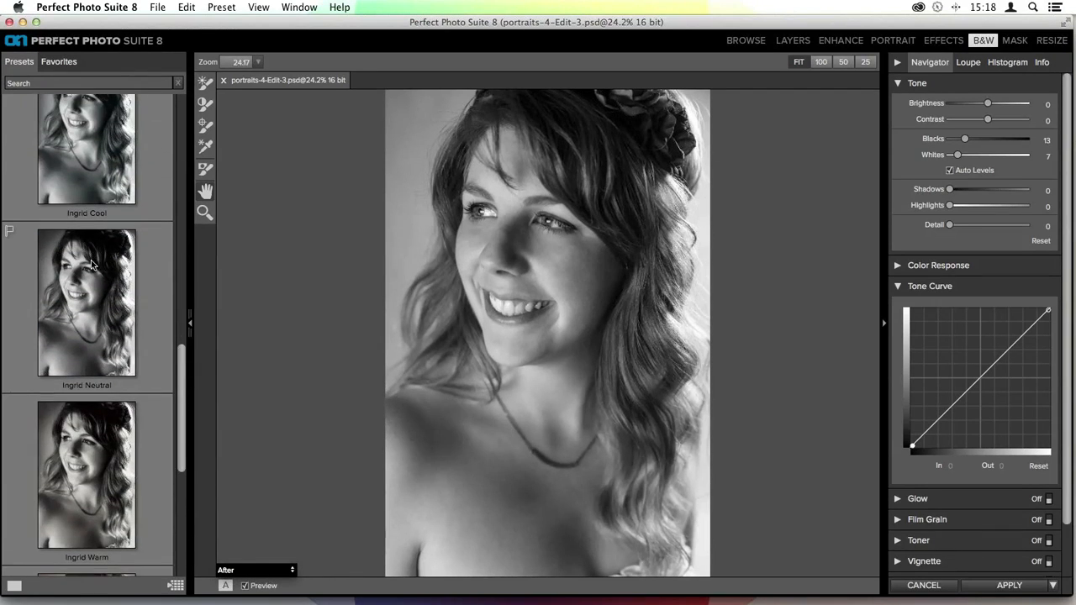
click(55, 332)
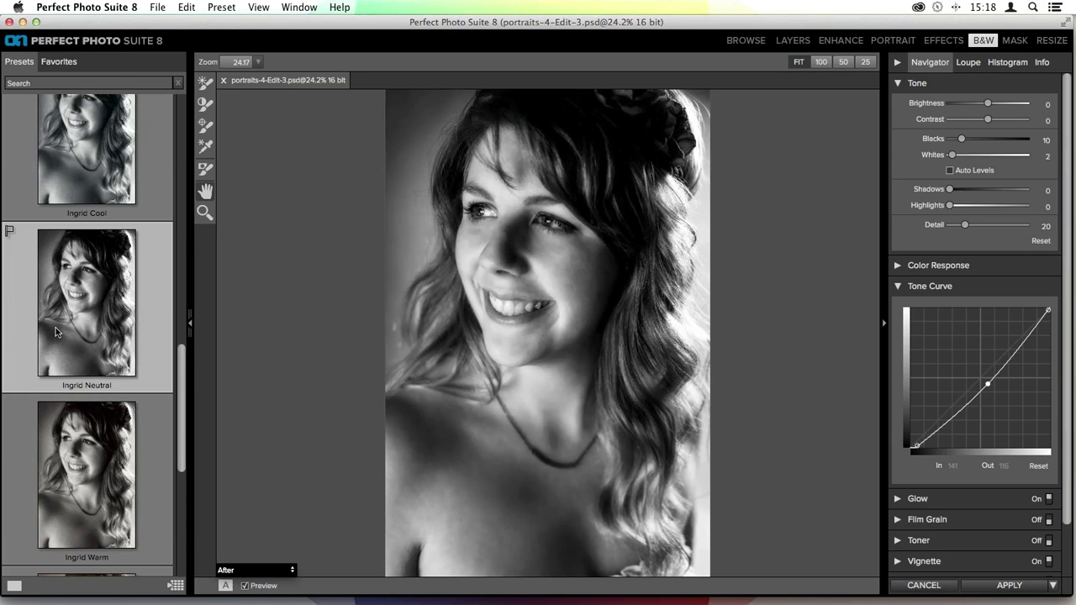
click(83, 478)
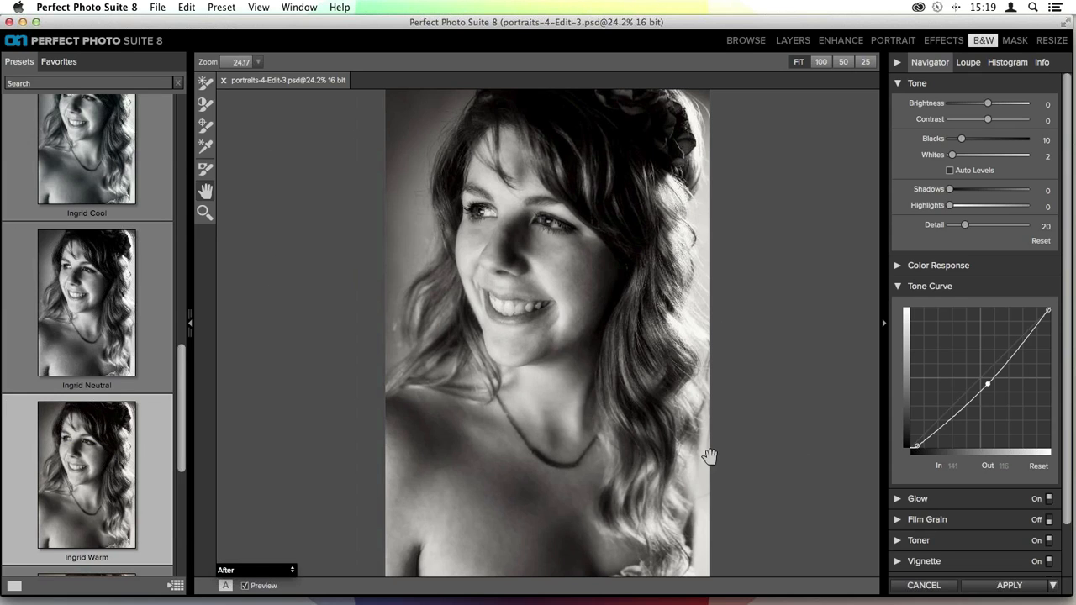
Step: Examine the Glow settings and the Tone Curve of the applied Ingrid Warm preset
scroll(896, 412, down, 2)
click(908, 439)
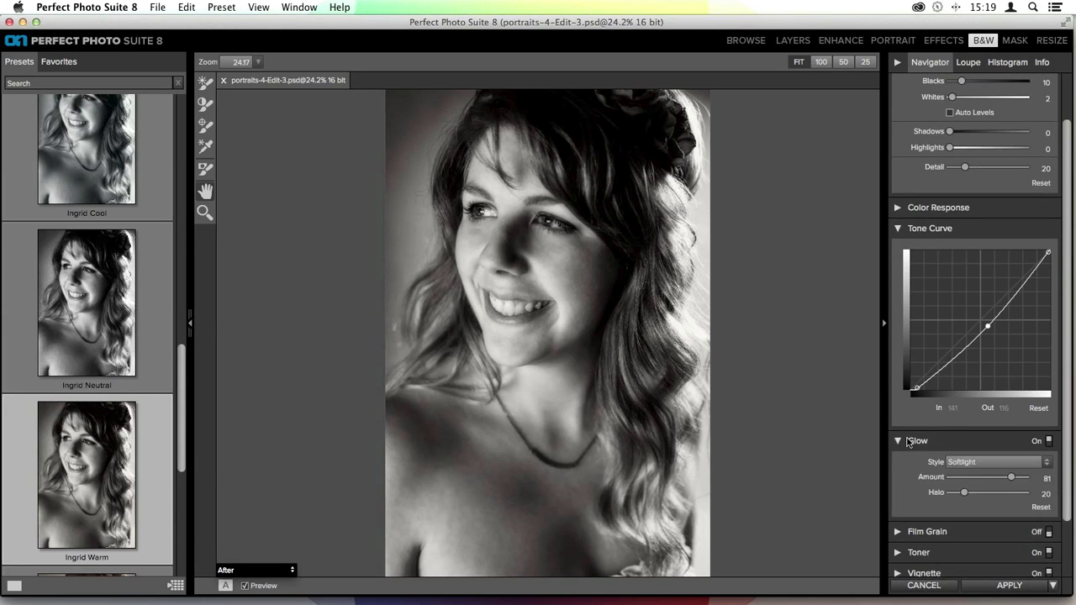
scroll(953, 409, down, 3)
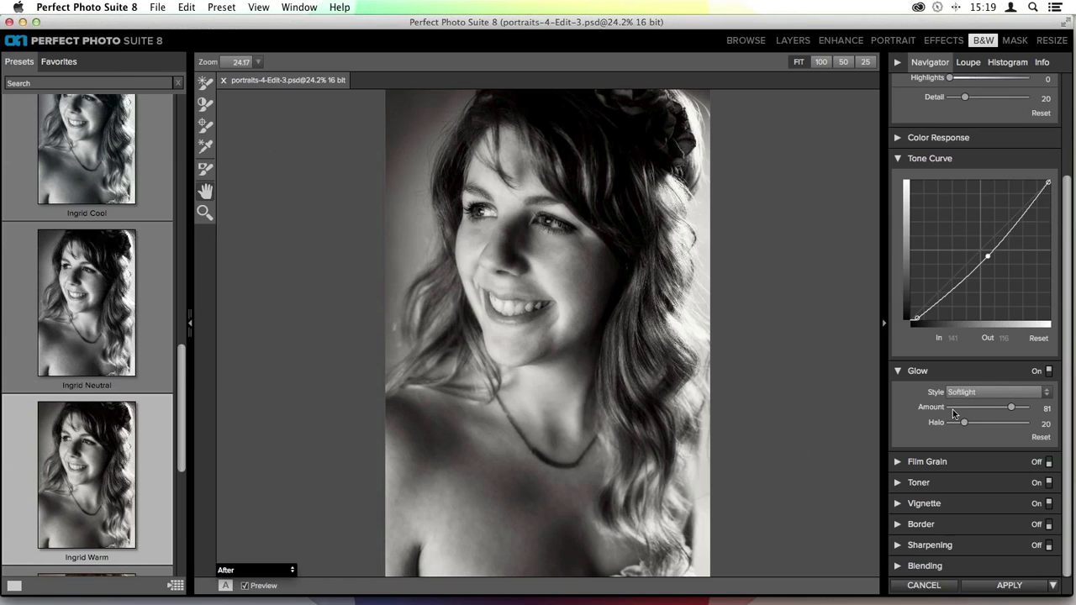
scroll(989, 380, up, 5)
click(989, 381)
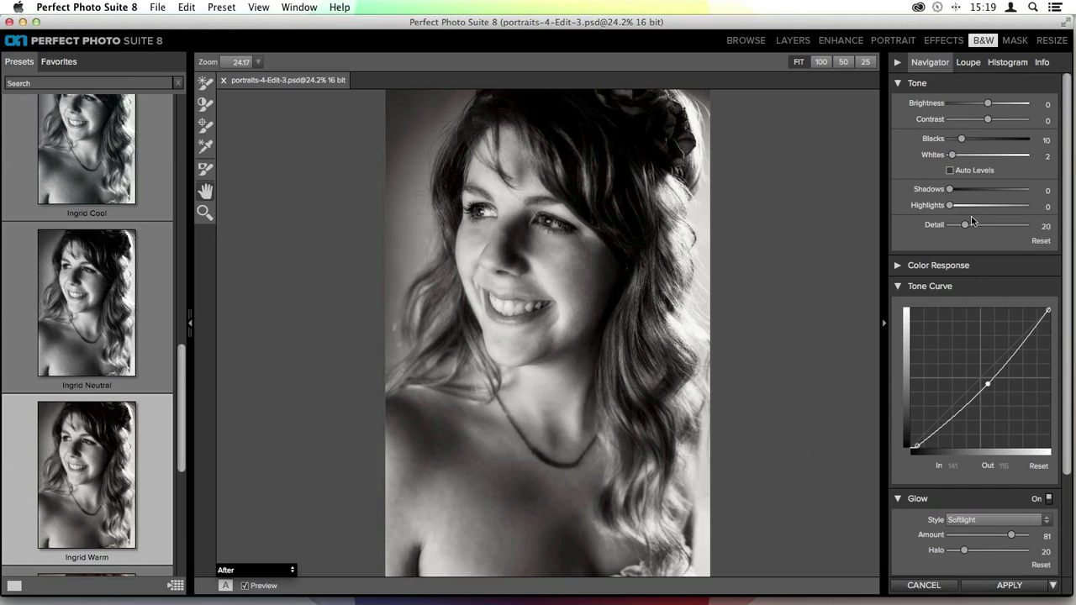
Step: Lower the overall Detail amount of the tone settings to 0
drag(964, 227, 929, 229)
drag(950, 226, 976, 225)
drag(977, 225, 925, 223)
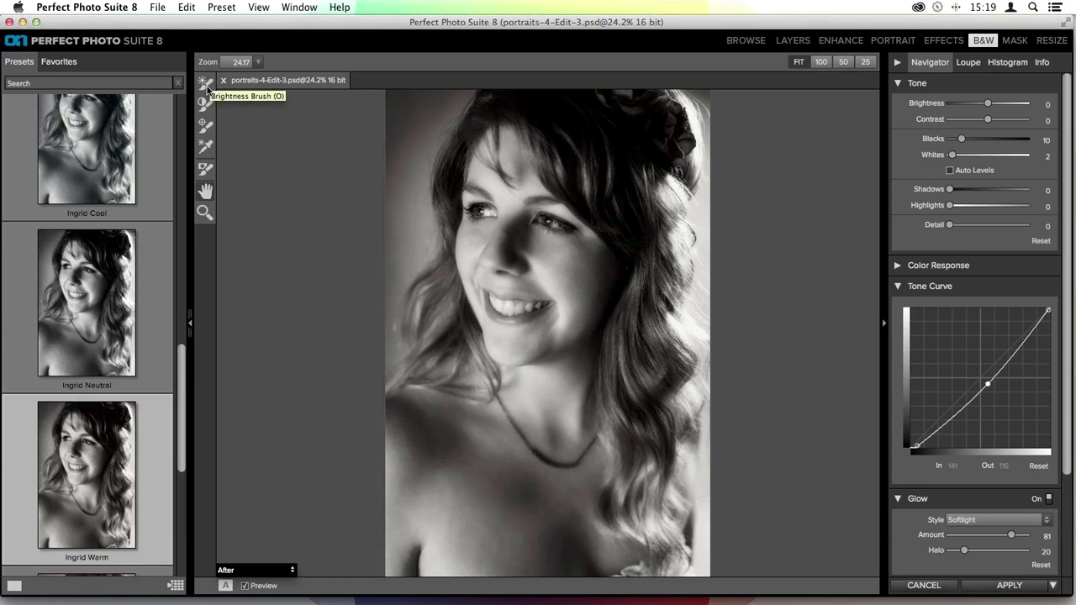
Step: Paint More Detail over both eyes and the brow with the Detail Brush at size 90 and amount 20
click(206, 125)
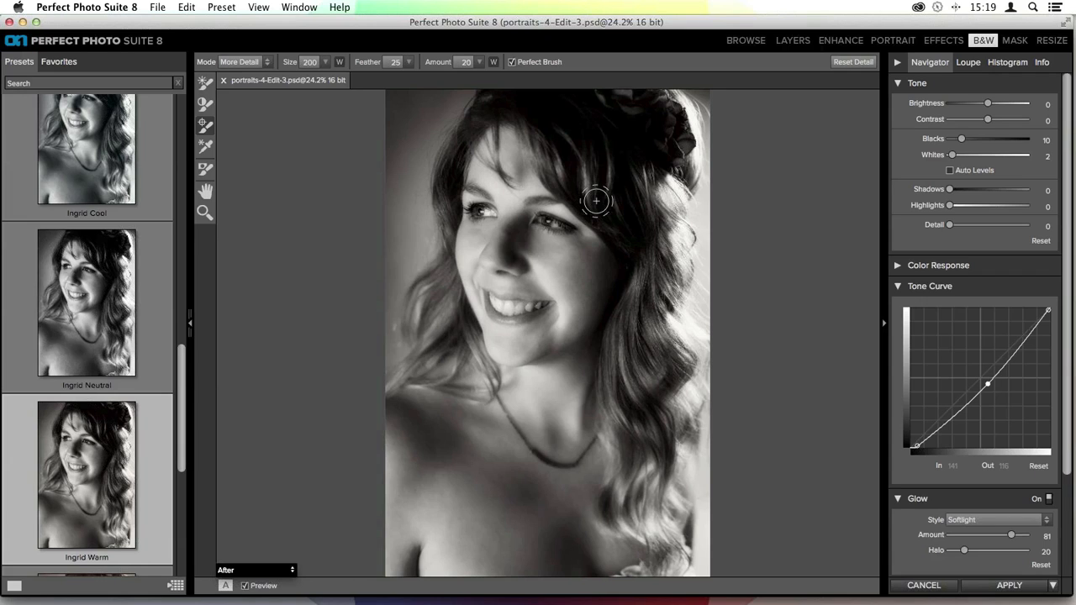
key(bracketright)
key(super+equal)
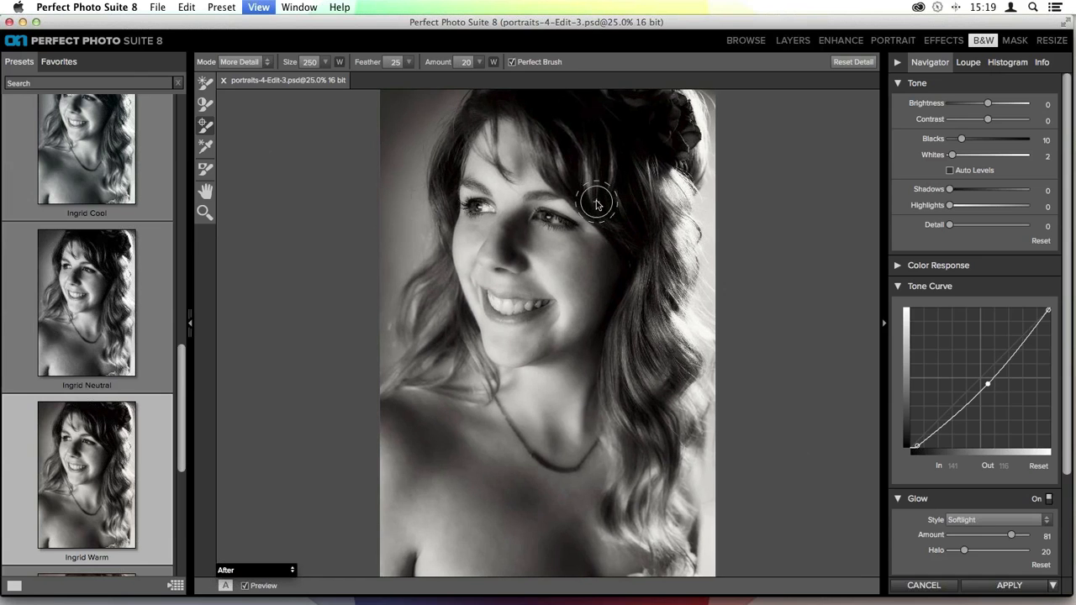
drag(578, 184, 537, 258)
key(super+equal)
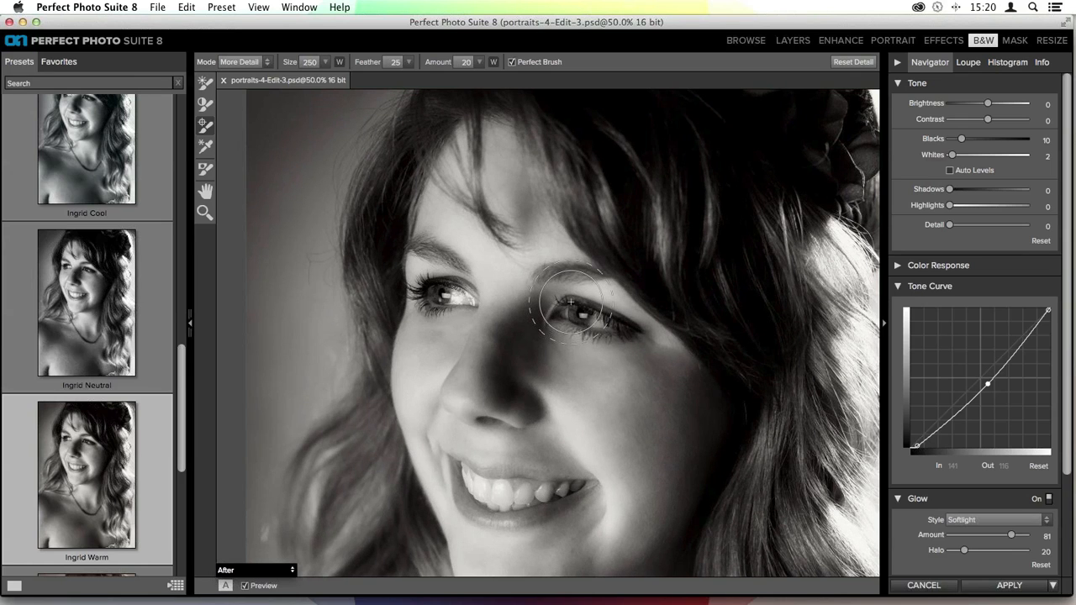
key(bracketleft)
key(bracketleft)
key(bracketleft)
key(bracketleft)
key(bracketleft)
key(bracketleft)
key(bracketleft)
key(bracketleft)
key(bracketleft)
key(bracketleft)
key(bracketleft)
key(bracketleft)
key(bracketleft)
key(bracketleft)
key(bracketleft)
key(bracketleft)
mouse_move(570, 313)
mouse_down()
mouse_move(626, 330)
mouse_move(556, 314)
mouse_move(621, 338)
mouse_move(630, 324)
mouse_move(562, 302)
mouse_up()
mouse_move(446, 290)
mouse_down()
mouse_move(411, 293)
mouse_move(415, 283)
mouse_move(460, 289)
mouse_move(432, 303)
mouse_move(409, 291)
mouse_move(443, 310)
mouse_move(414, 293)
mouse_move(439, 301)
mouse_up()
mouse_move(585, 315)
mouse_down()
mouse_move(598, 333)
mouse_move(576, 315)
mouse_move(565, 322)
mouse_move(619, 331)
mouse_move(564, 305)
mouse_move(558, 313)
mouse_move(607, 326)
mouse_move(570, 319)
mouse_up()
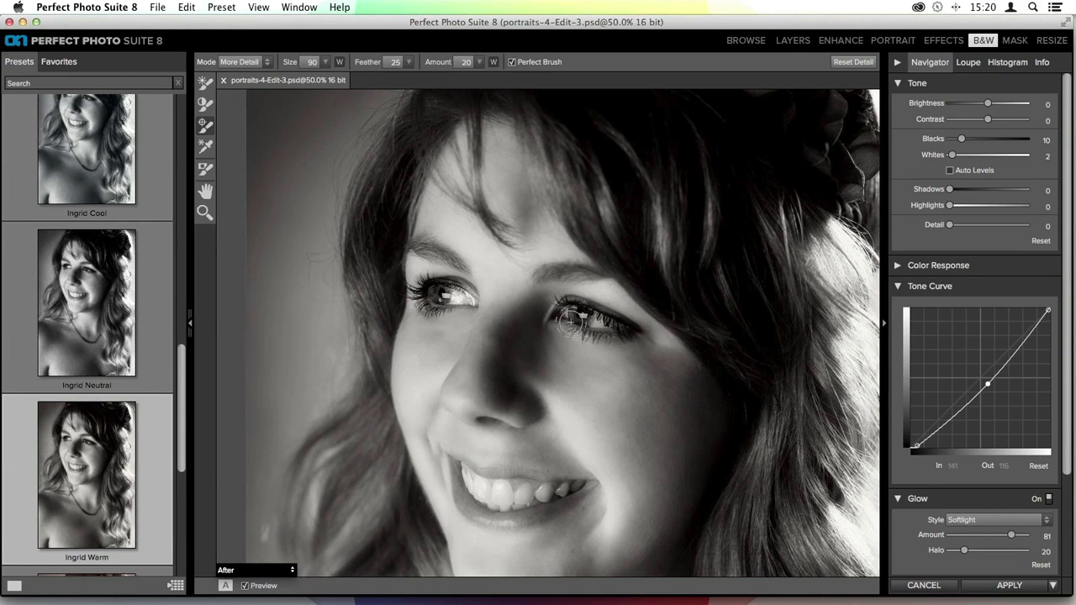
drag(467, 261, 408, 247)
Step: Brush more detail into the hair at size 350 and amount 13 with Perfect Brush off, and fit the photo in view
mouse_move(573, 271)
mouse_down()
mouse_move(548, 278)
mouse_move(604, 271)
mouse_move(605, 351)
mouse_move(482, 297)
mouse_up()
key(super+minus)
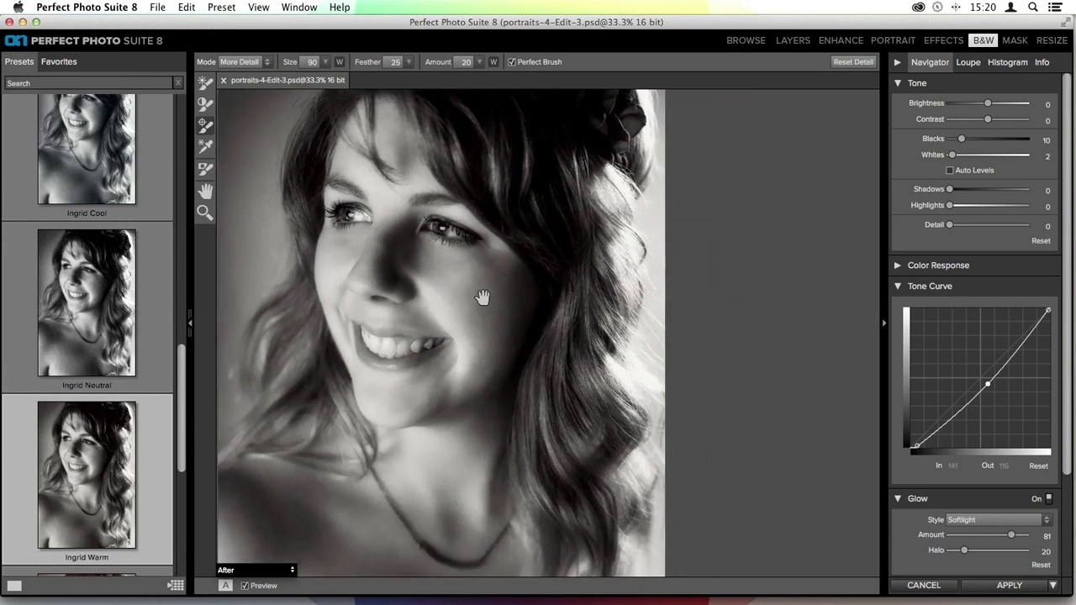
key(bracketright)
key(bracketright)
key(bracketright)
key(bracketright)
key(bracketright)
key(bracketright)
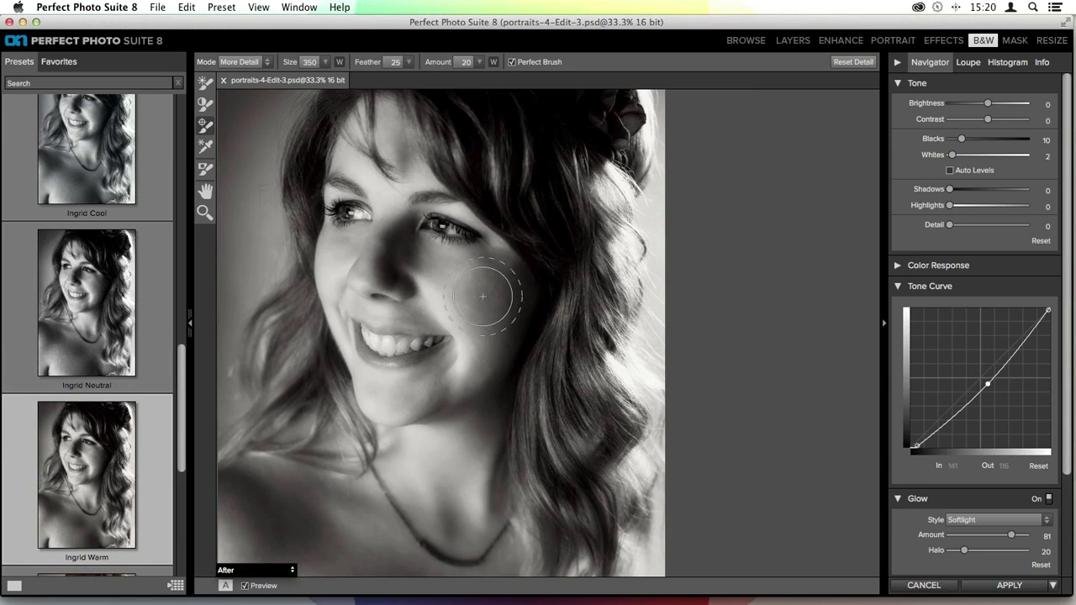
drag(446, 62, 441, 61)
click(512, 62)
mouse_move(577, 318)
mouse_down()
mouse_move(653, 333)
mouse_move(614, 259)
mouse_up()
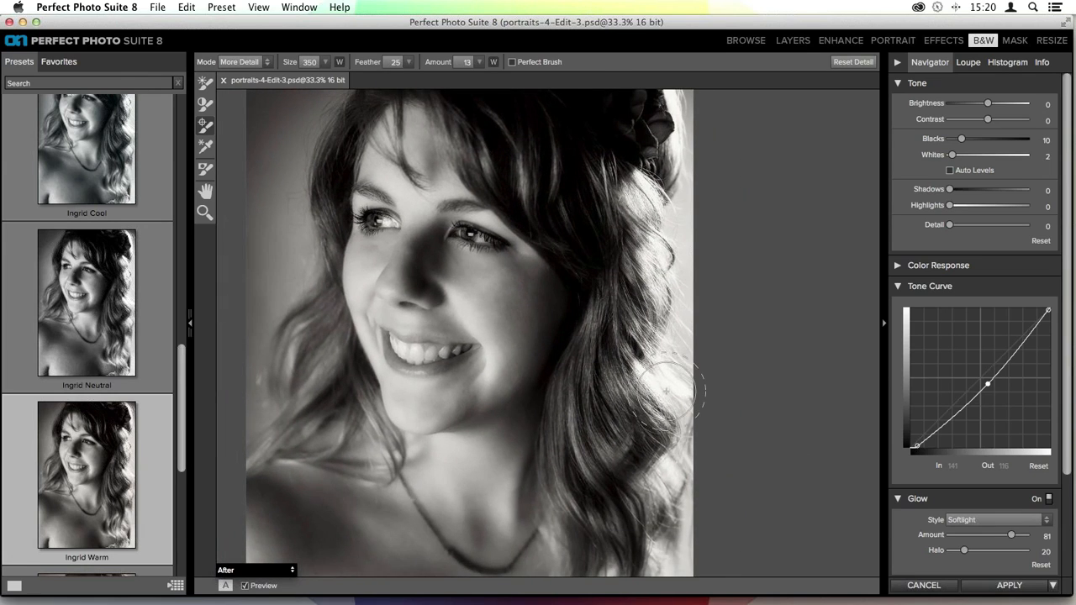
key(super+0)
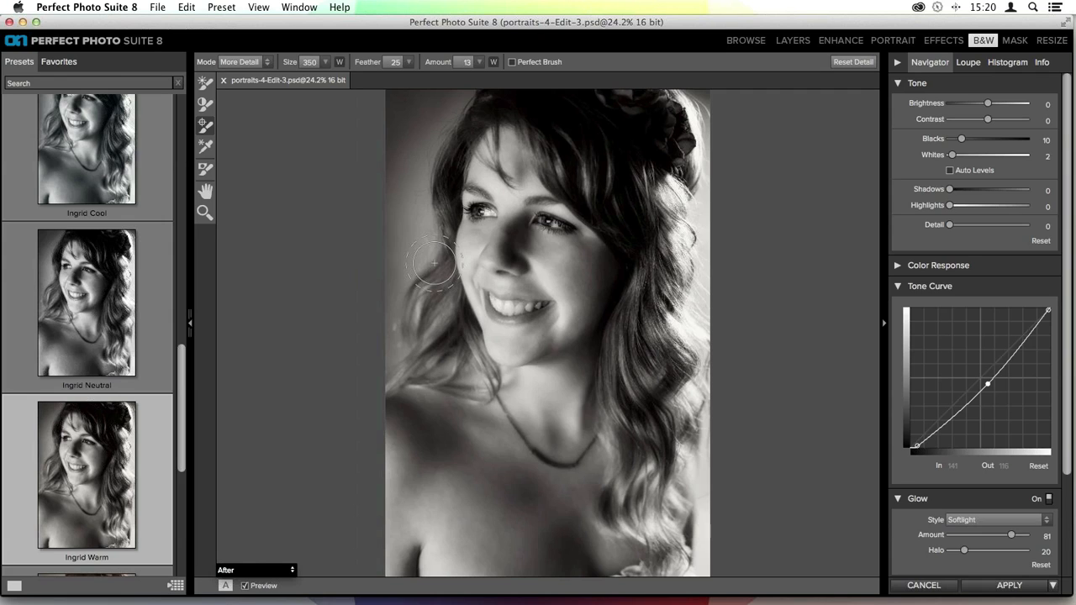
Step: Lighten the shaded areas around the nose and eyes with the Brightness Brush at feather 92, amount 4 and size down to 150
click(204, 86)
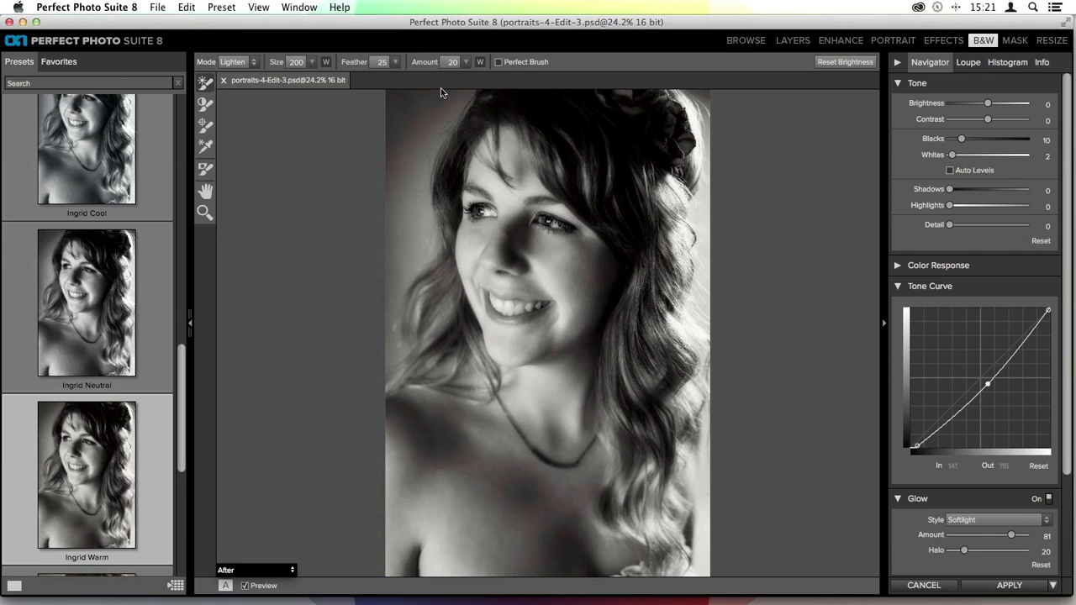
key(bracketright)
key(bracketright)
key(bracketright)
drag(349, 63, 404, 73)
key(bracketleft)
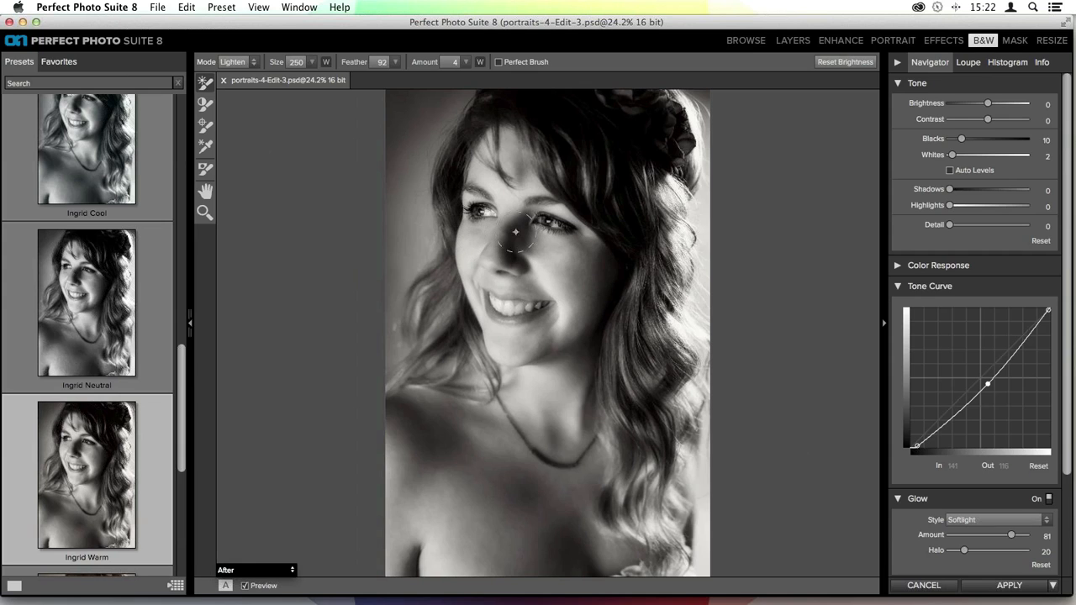
key(bracketleft)
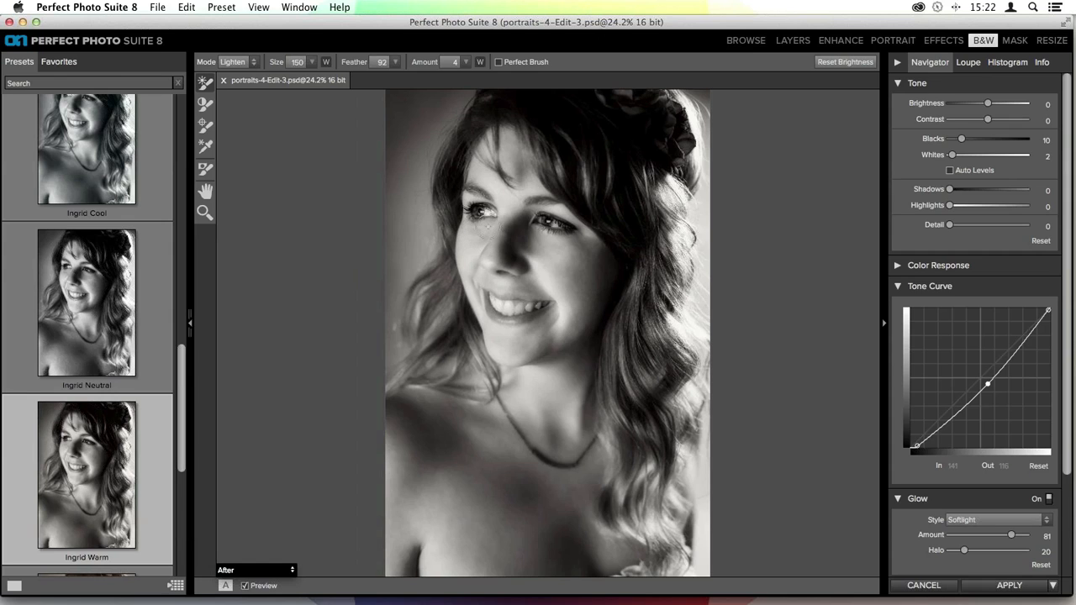
Step: Lighten the shoulder and chest shadows with the Brightness Brush at size 350
key(bracketright)
key(bracketright)
key(bracketright)
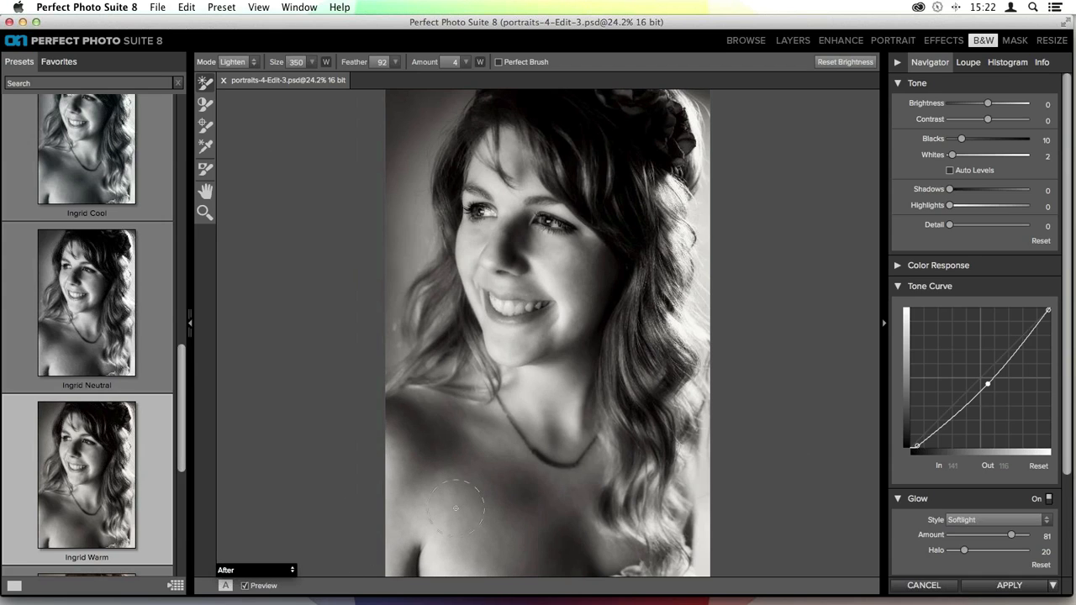
key(bracketright)
key(bracketright)
key(bracketright)
key(bracketright)
key(bracketright)
key(bracketleft)
key(bracketleft)
key(bracketleft)
key(bracketleft)
key(bracketleft)
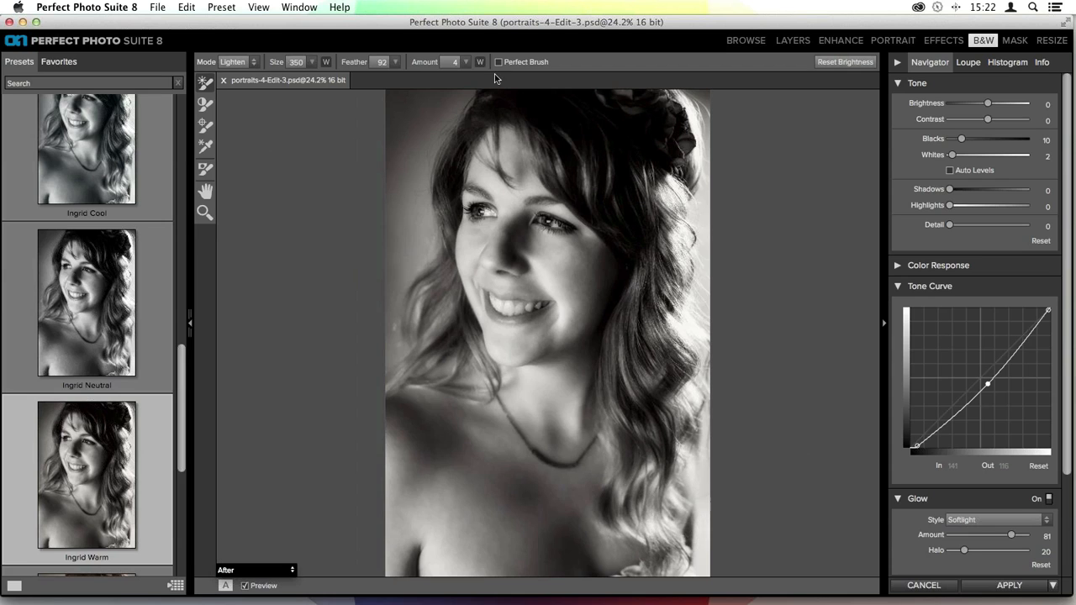
Step: Raise the lightening amount to 11 and brighten the long hair, neck and chest, enlarging the brush to 500
drag(424, 62, 437, 61)
mouse_move(665, 287)
mouse_down()
mouse_move(667, 206)
mouse_move(646, 531)
mouse_up()
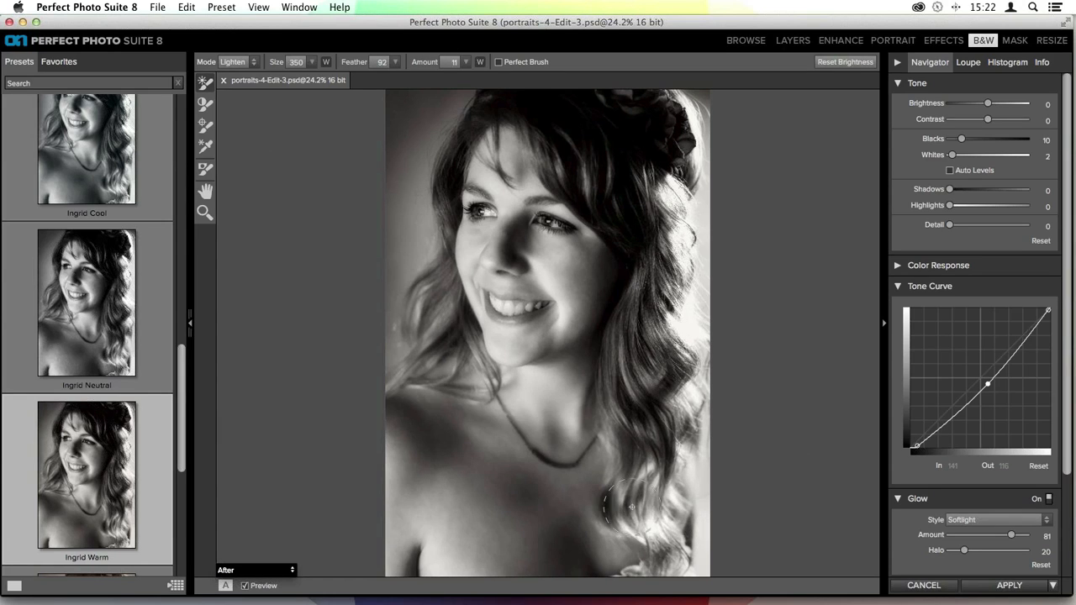
key(])
mouse_move(573, 381)
mouse_down()
mouse_move(533, 365)
mouse_move(531, 416)
mouse_move(505, 395)
mouse_move(569, 437)
mouse_up()
mouse_move(476, 555)
mouse_down()
mouse_move(556, 508)
mouse_move(574, 473)
mouse_move(580, 527)
mouse_move(623, 552)
mouse_move(534, 469)
mouse_move(458, 563)
mouse_move(501, 435)
mouse_move(427, 529)
mouse_move(385, 499)
mouse_move(404, 462)
mouse_move(450, 479)
mouse_move(472, 430)
mouse_move(419, 430)
mouse_move(452, 446)
mouse_move(391, 396)
mouse_move(437, 426)
mouse_move(495, 510)
mouse_up()
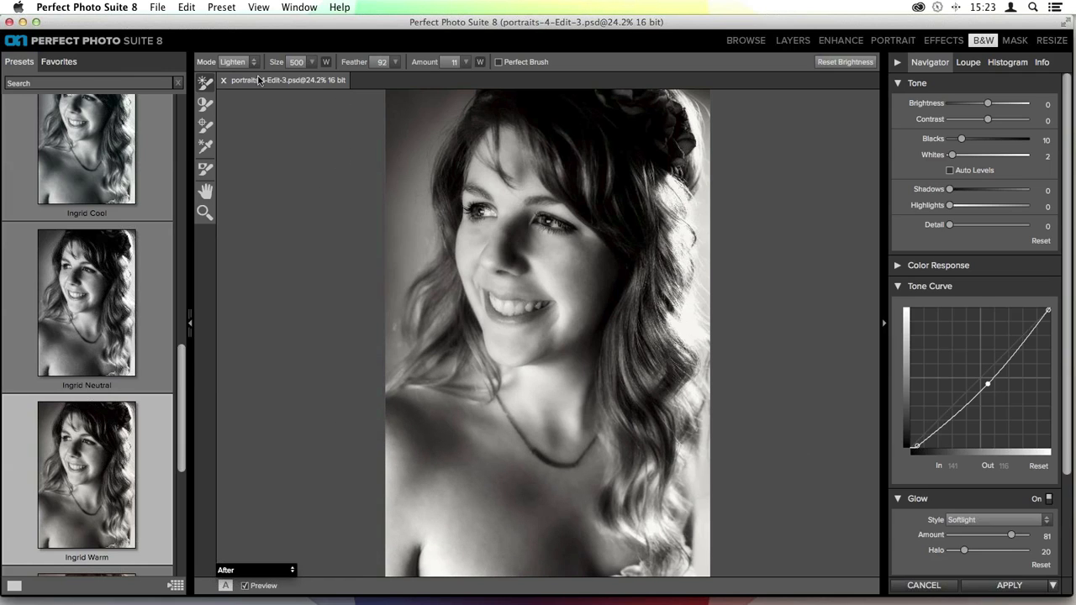
Step: Switch the Brightness Brush to Darken with size 350 and amount 2, and work on the neck
click(236, 62)
click(232, 73)
key(bracketleft)
key(bracketleft)
key(bracketleft)
key(bracketleft)
key(bracketleft)
key(bracketleft)
key(bracketleft)
key(bracketleft)
key(bracketright)
key(bracketright)
key(bracketright)
key(bracketright)
key(bracketright)
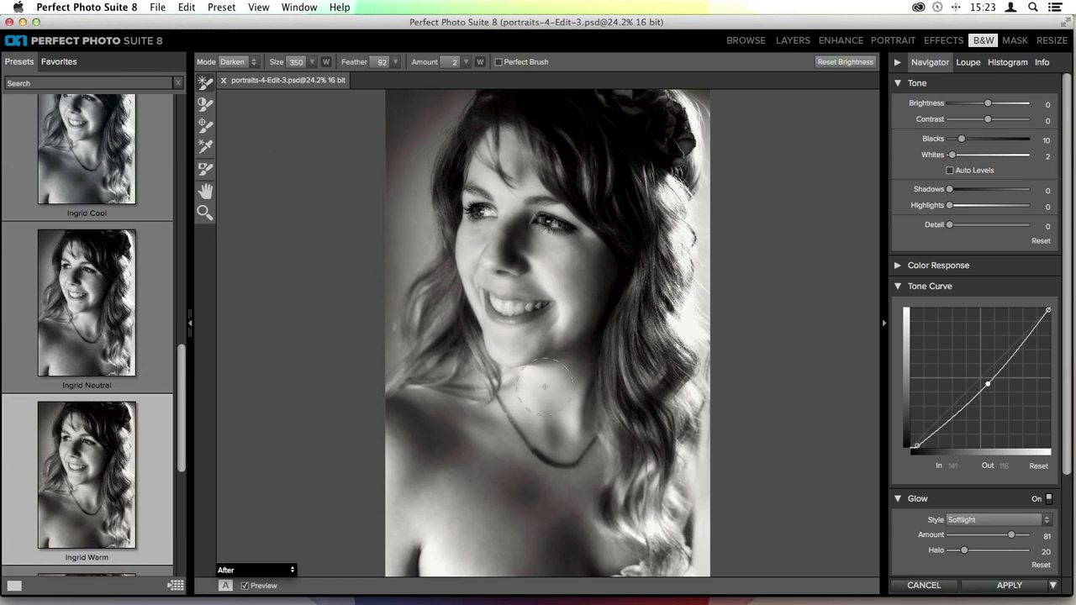